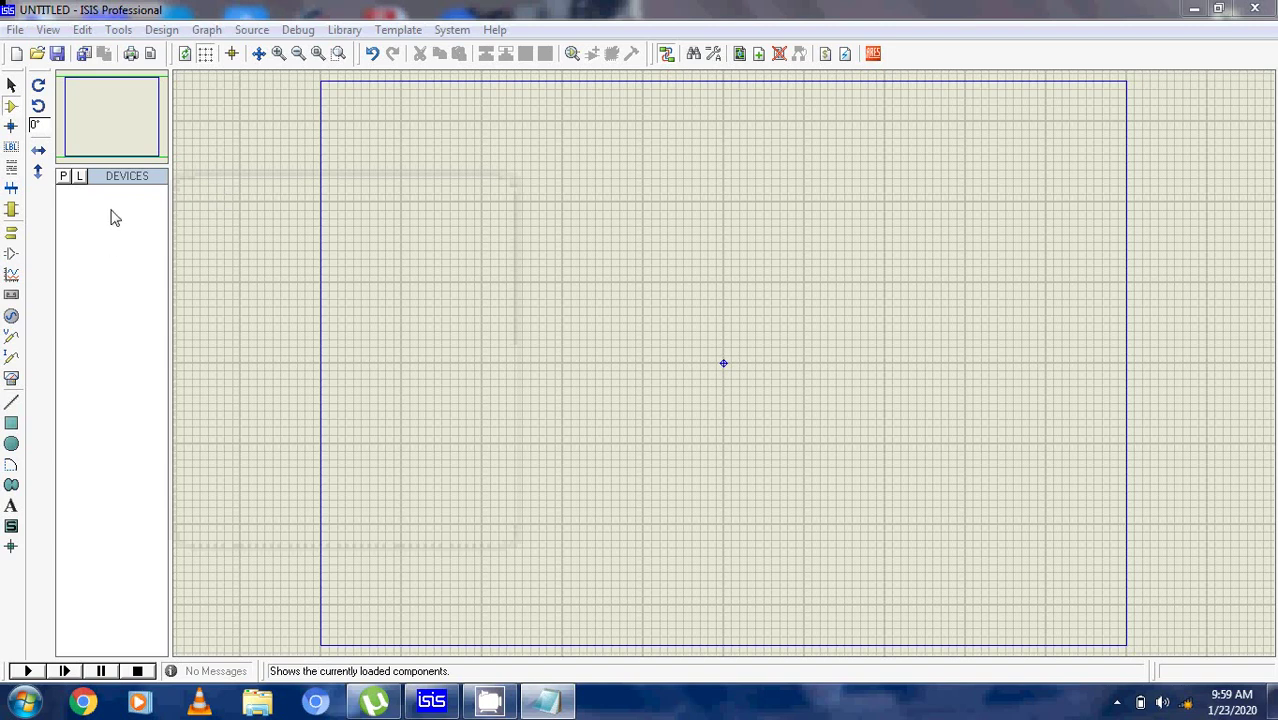
Step: Add the PIC16F877A microcontroller to the device list from the library
{"action": "double_click", "coordinate": [112, 216]}
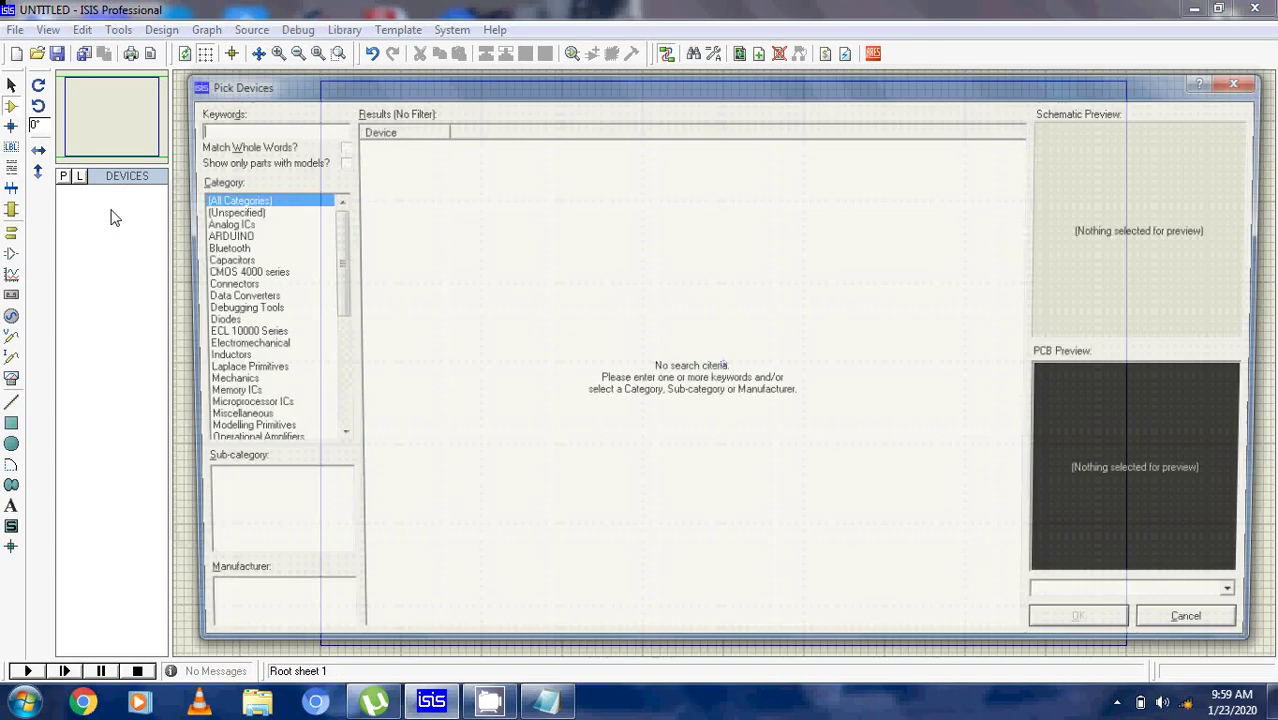
{"action": "type", "text": "p"}
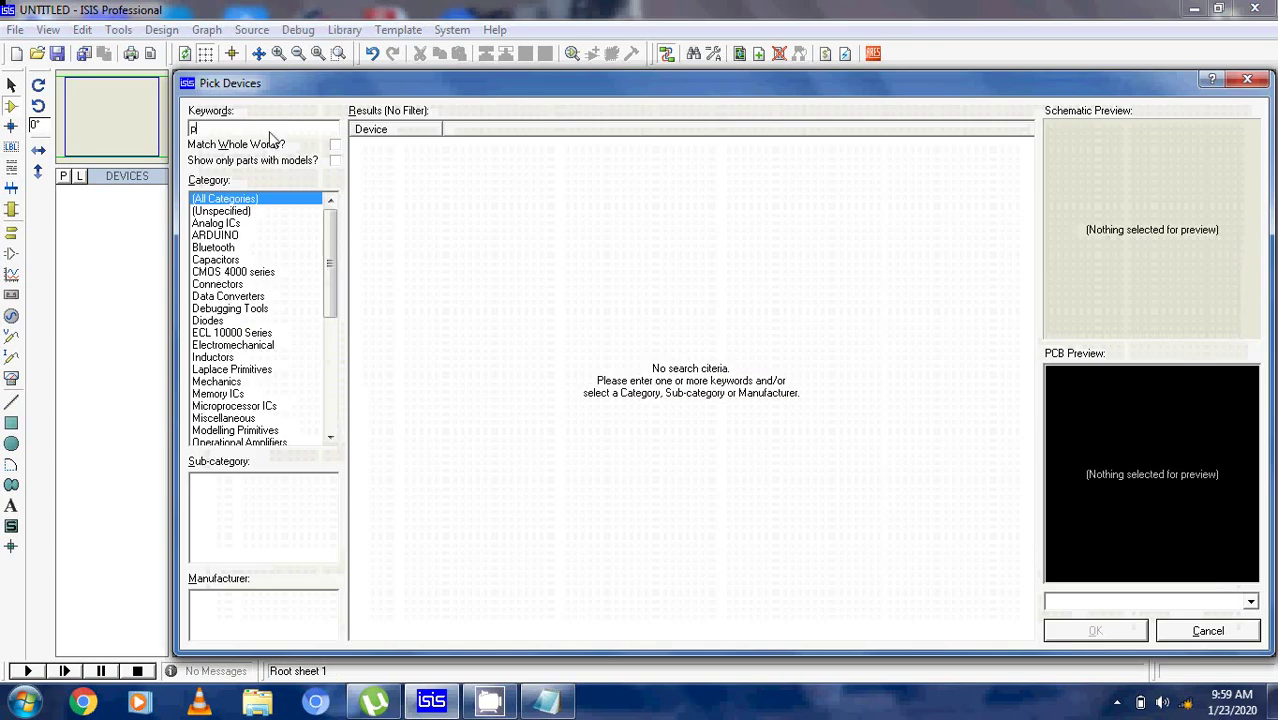
{"action": "type", "text": "ic16"}
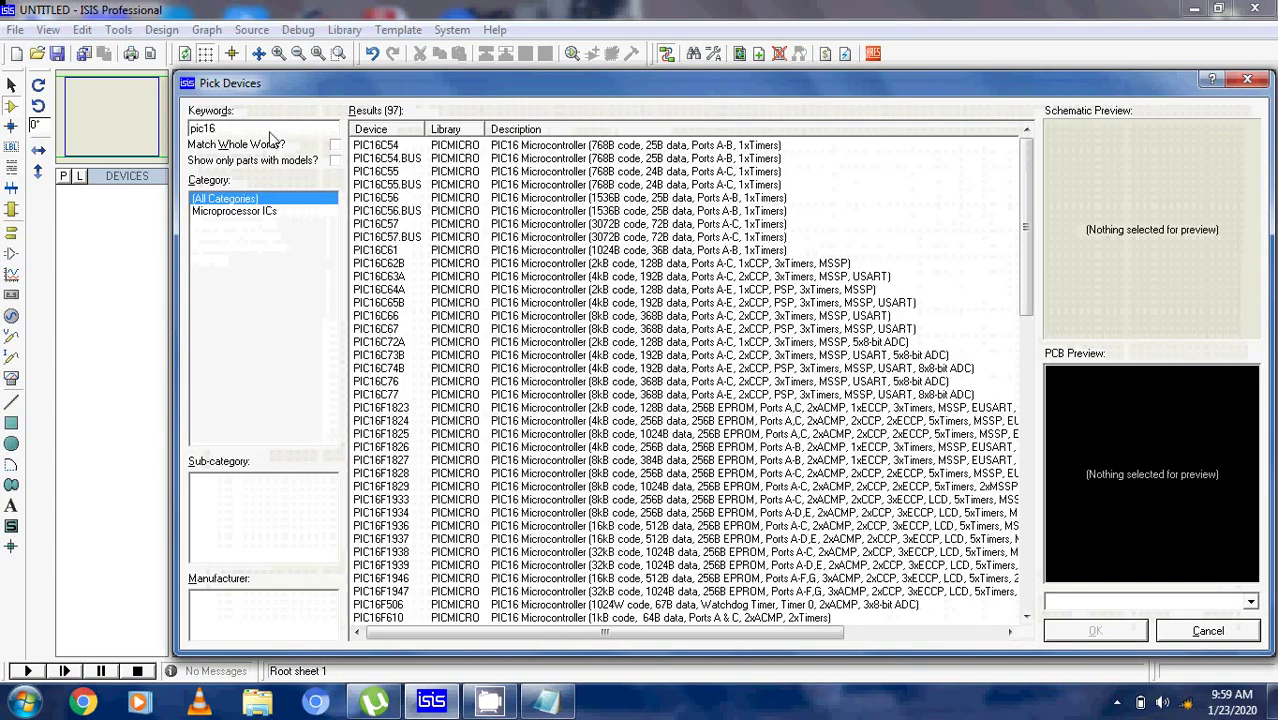
{"action": "type", "text": "f877a"}
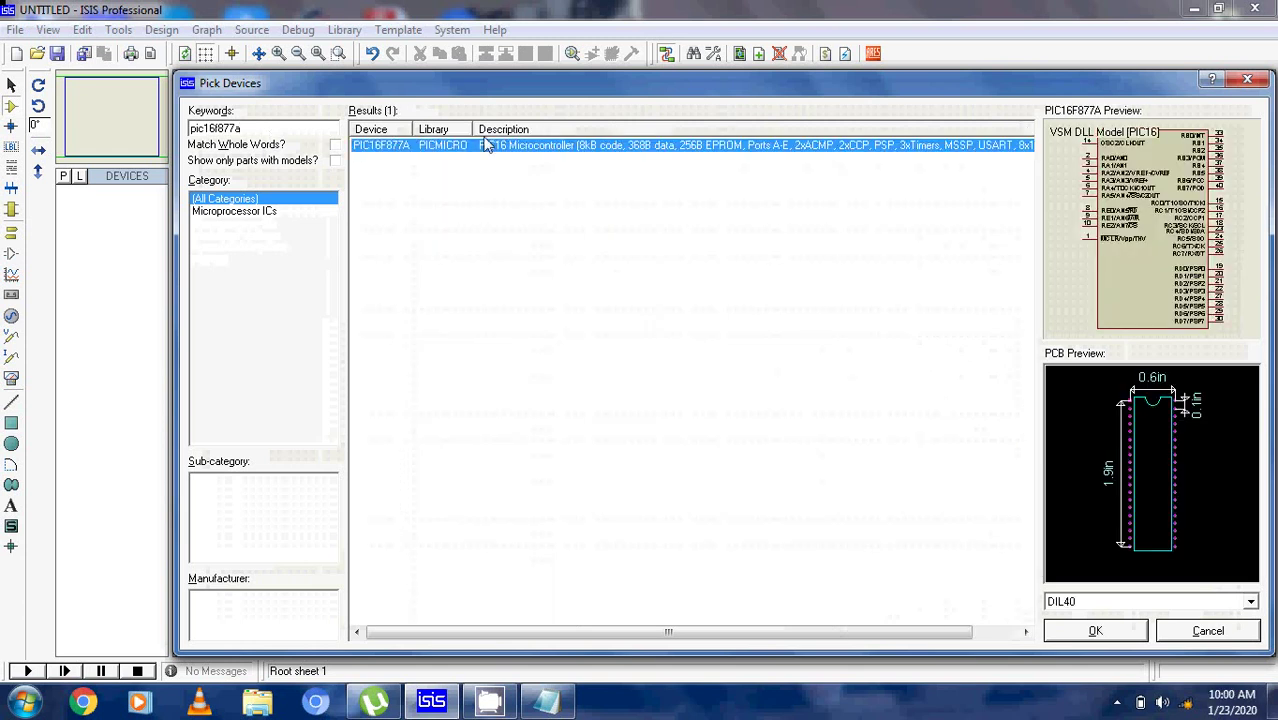
{"action": "double_click", "coordinate": [503, 148]}
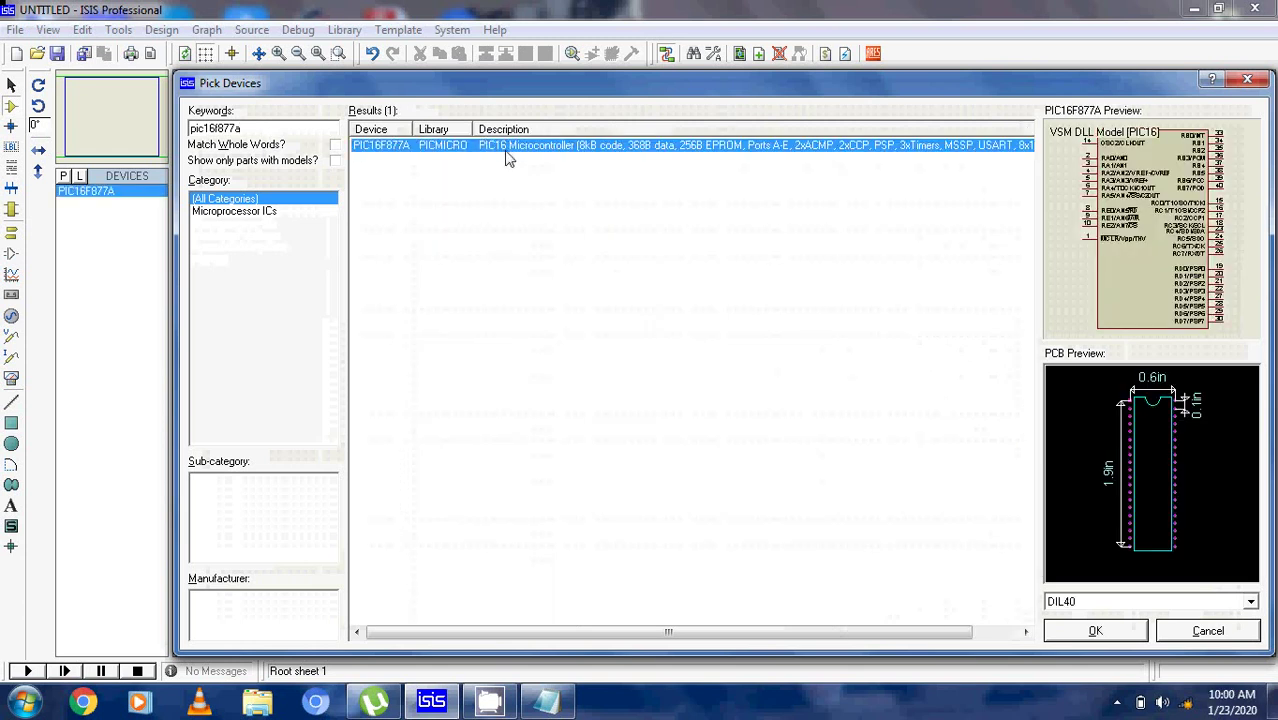
Step: Search 'led-' and add LED-GREEN to the device list
{"action": "left_click", "coordinate": [300, 131]}
{"action": "key", "text": "BackSpace"}
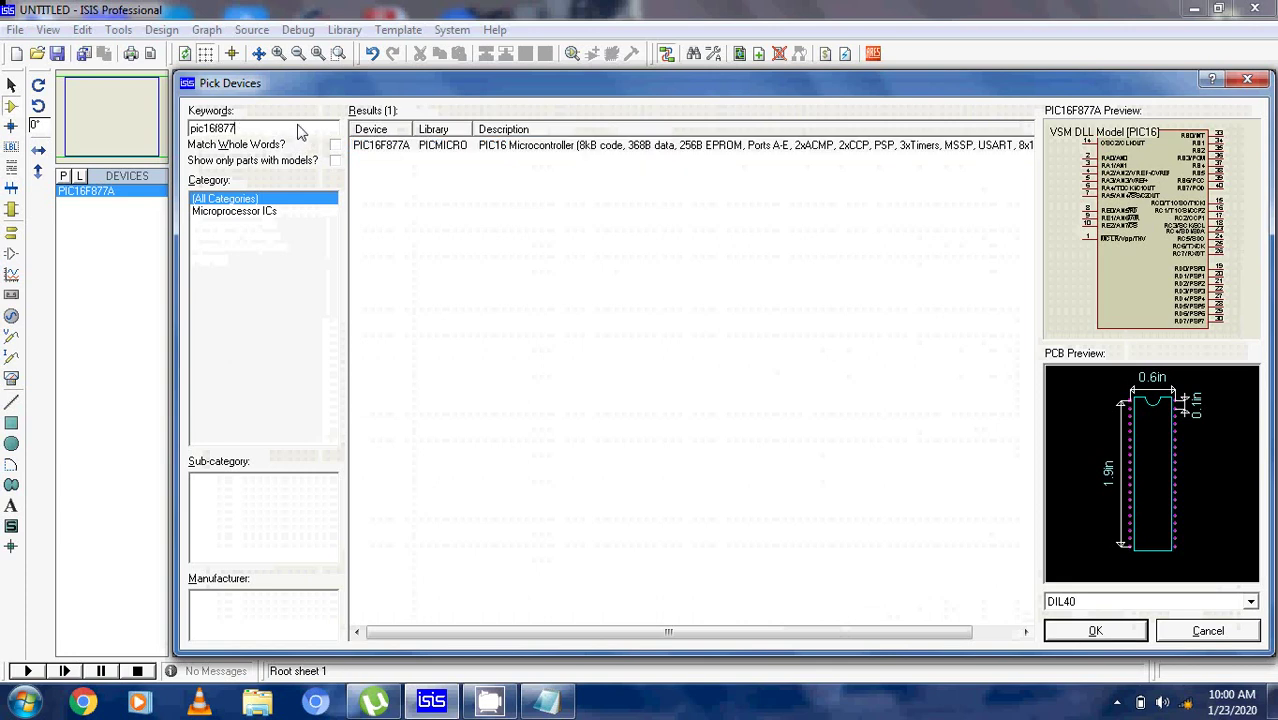
{"action": "key", "text": "BackSpace"}
{"action": "key", "text": "BackSpace"}
{"action": "key", "text": "BackSpace"}
{"action": "key", "text": "BackSpace"}
{"action": "key", "text": "BackSpace"}
{"action": "key", "text": "BackSpace"}
{"action": "type", "text": "led"}
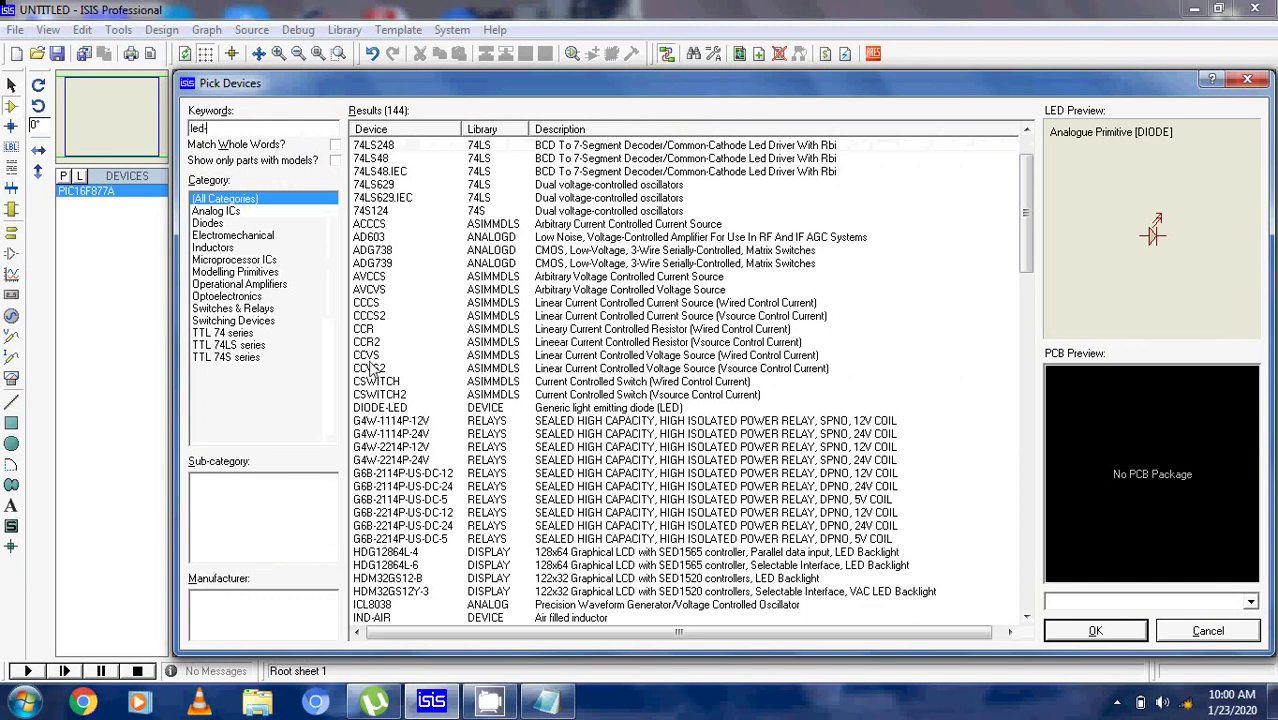
{"action": "type", "text": "-"}
{"action": "left_click", "coordinate": [461, 240]}
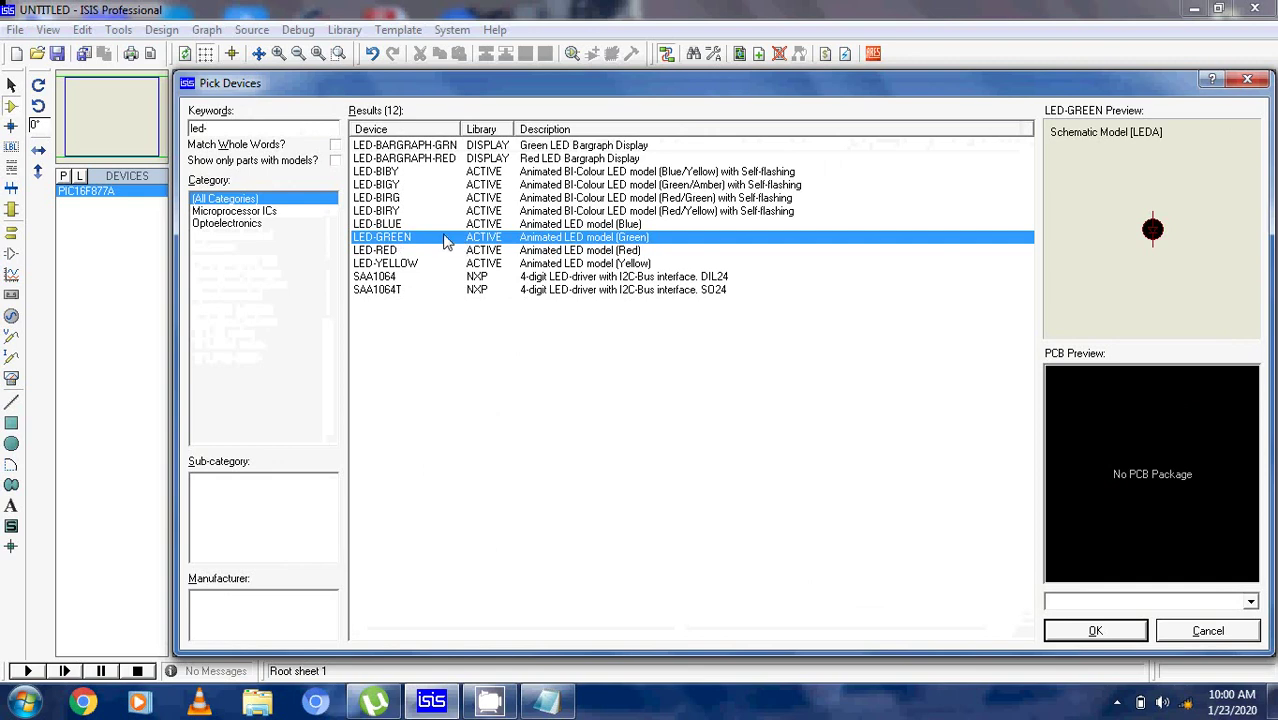
{"action": "double_click", "coordinate": [437, 240]}
{"action": "left_click", "coordinate": [318, 131]}
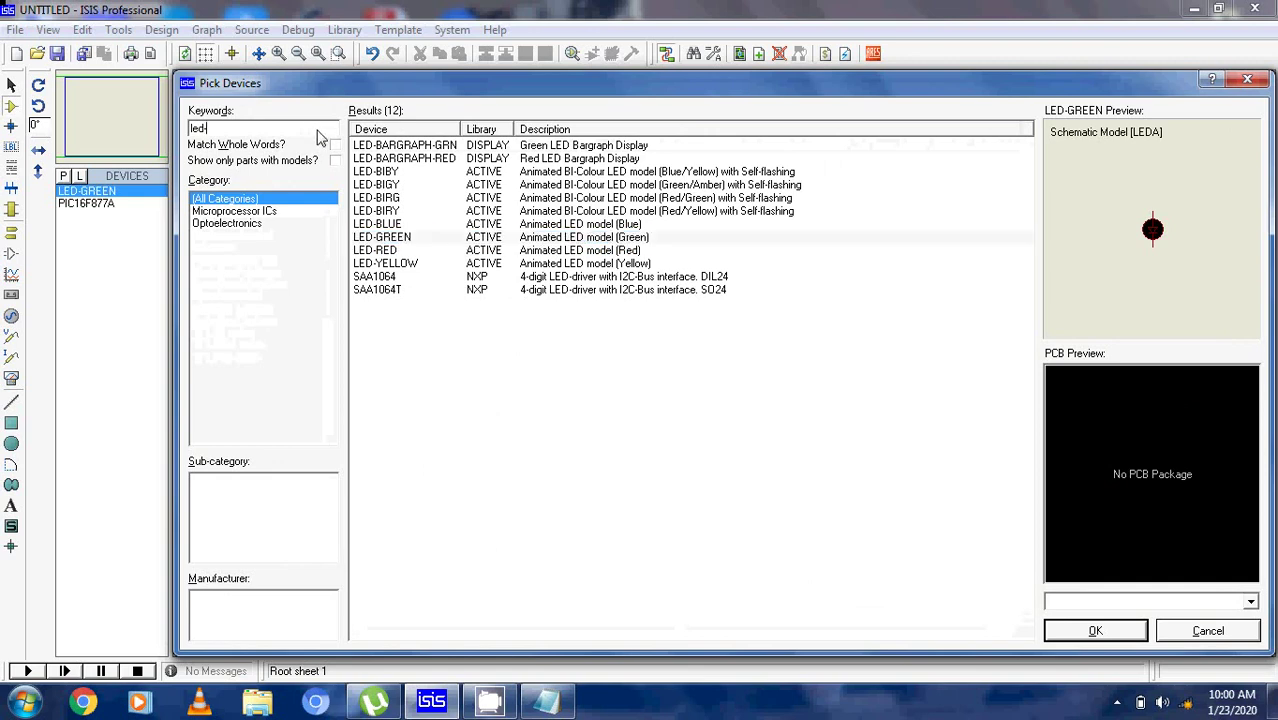
Step: Search 'cap' and add the CAP capacitor to the device list
{"action": "key", "text": "BackSpace"}
{"action": "key", "text": "BackSpace"}
{"action": "key", "text": "BackSpace"}
{"action": "key", "text": "BackSpace"}
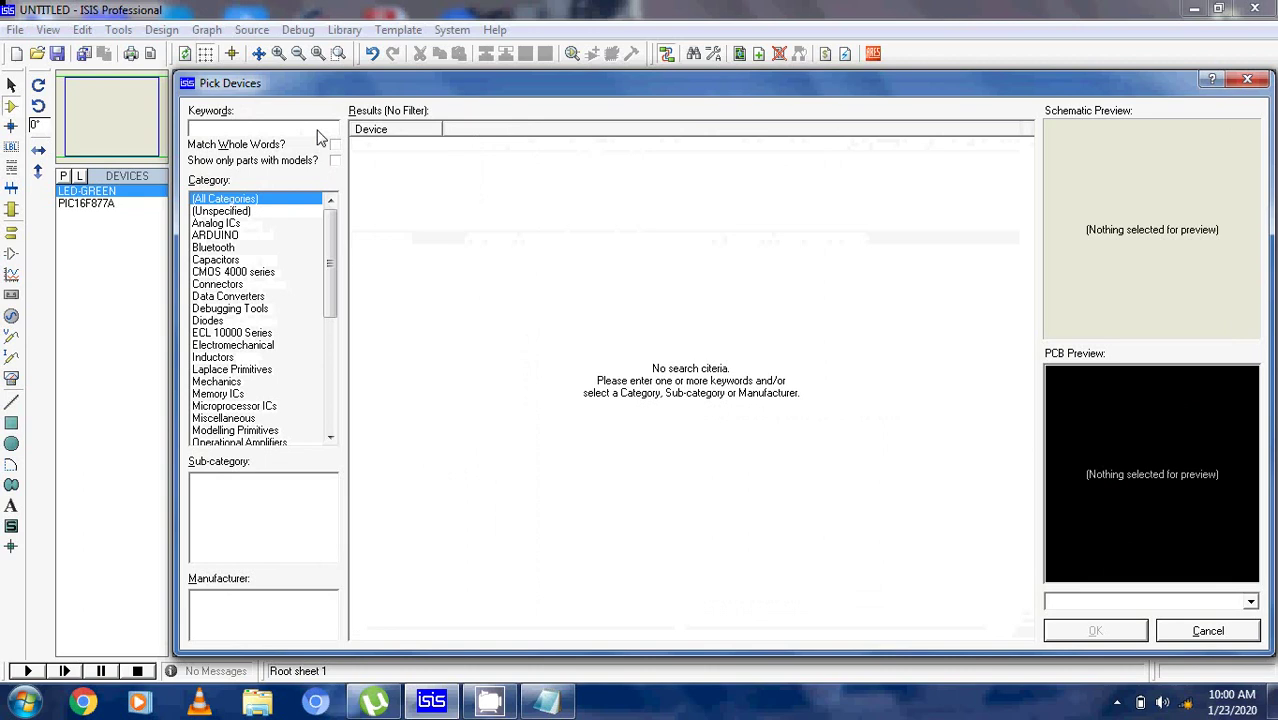
{"action": "type", "text": "cap"}
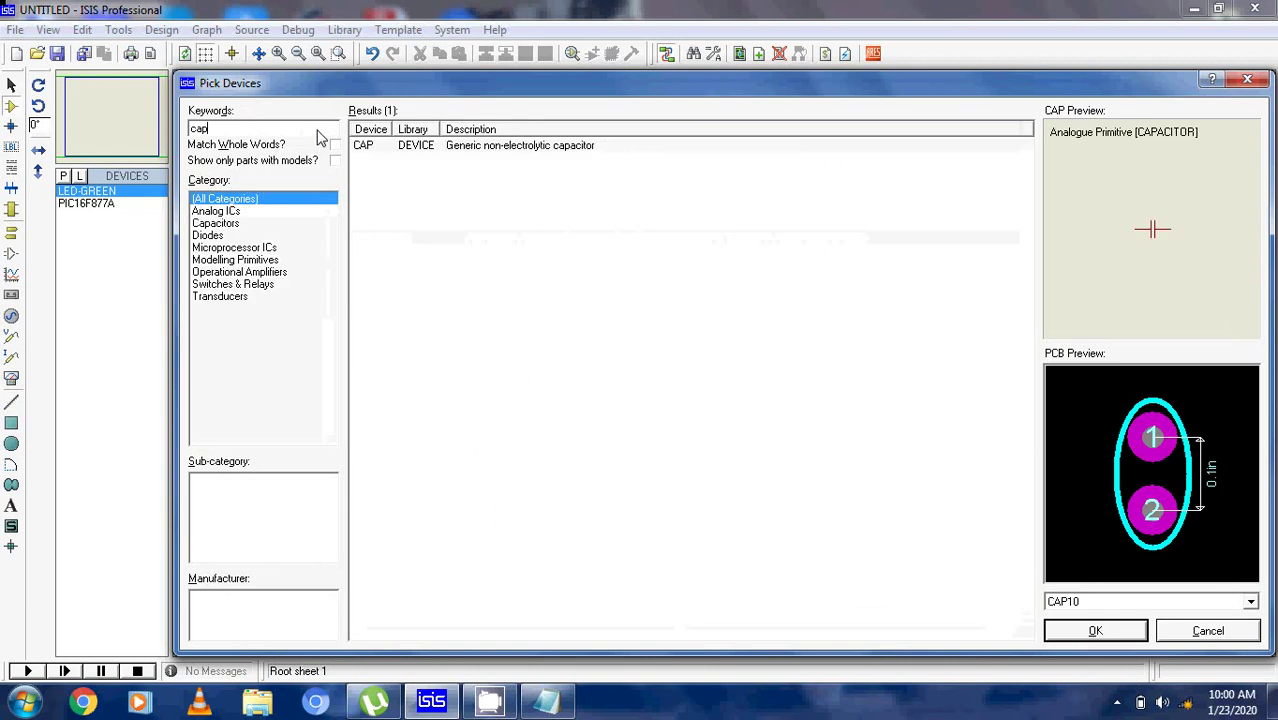
{"action": "double_click", "coordinate": [599, 155]}
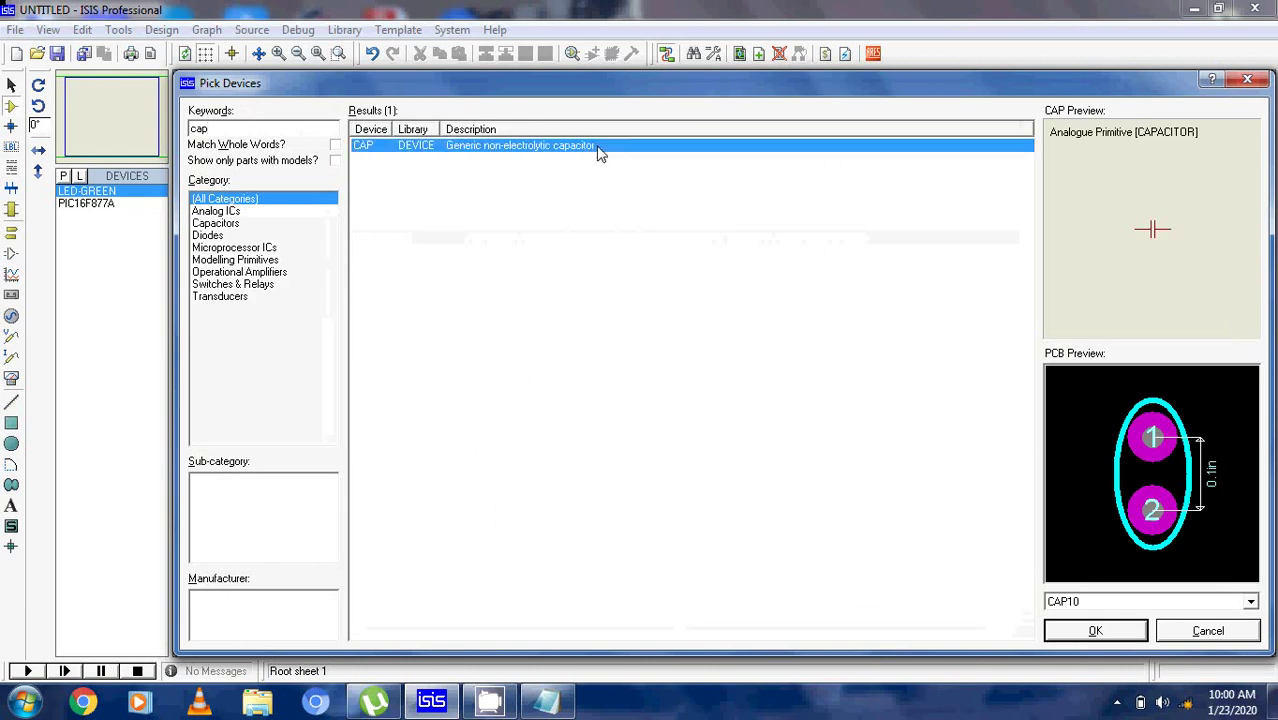
Step: Search 'crystal' and add the CRYSTAL quartz crystal to the device list
{"action": "left_click", "coordinate": [321, 132]}
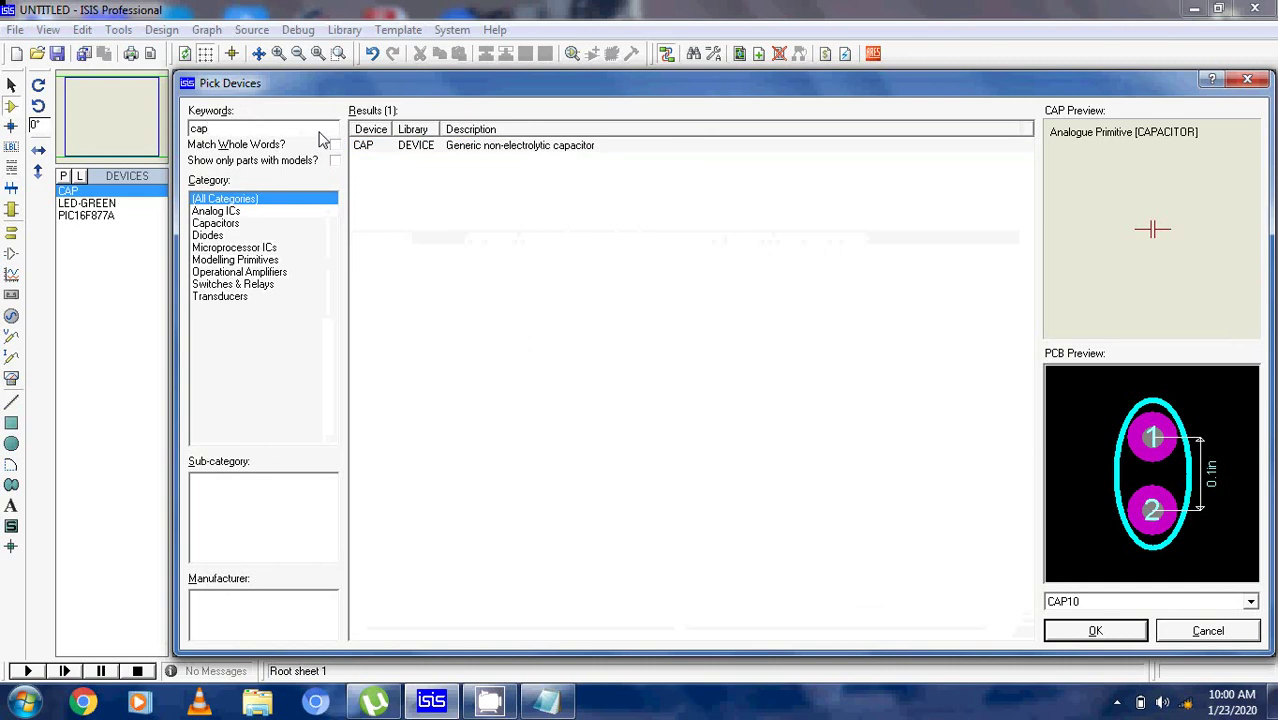
{"action": "key", "text": "BackSpace"}
{"action": "key", "text": "BackSpace"}
{"action": "key", "text": "BackSpace"}
{"action": "type", "text": "c"}
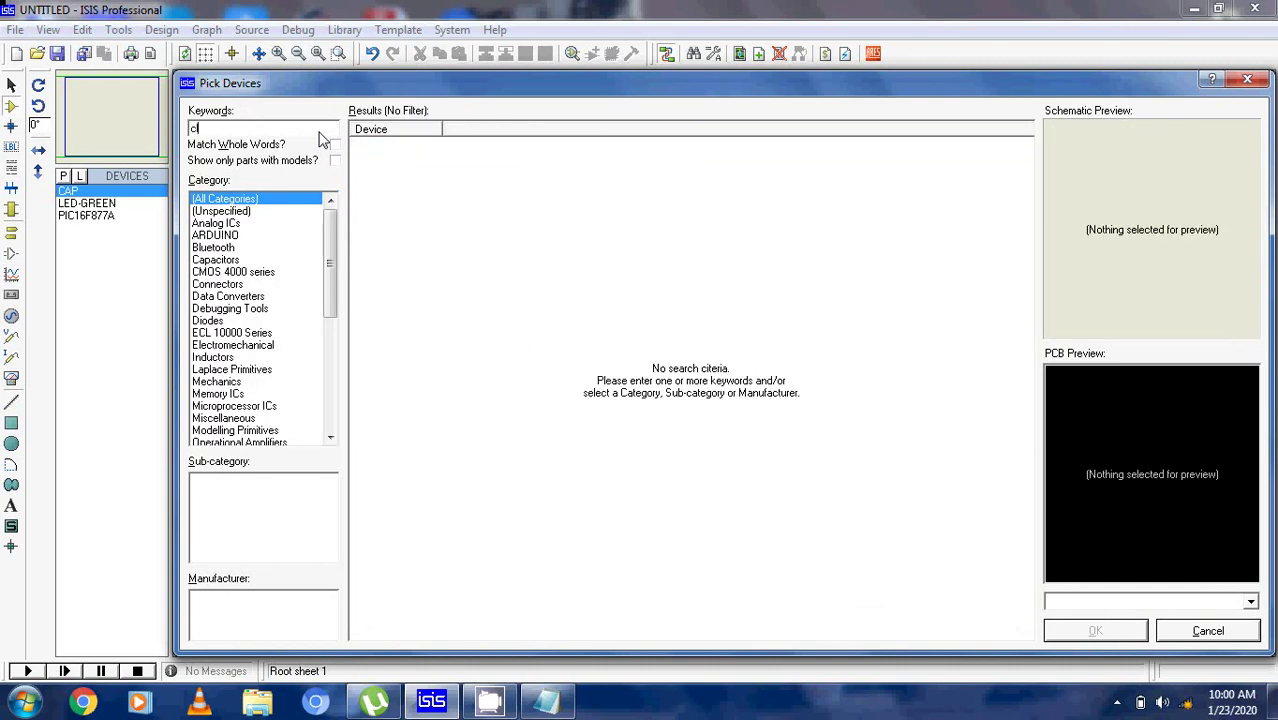
{"action": "type", "text": "lo"}
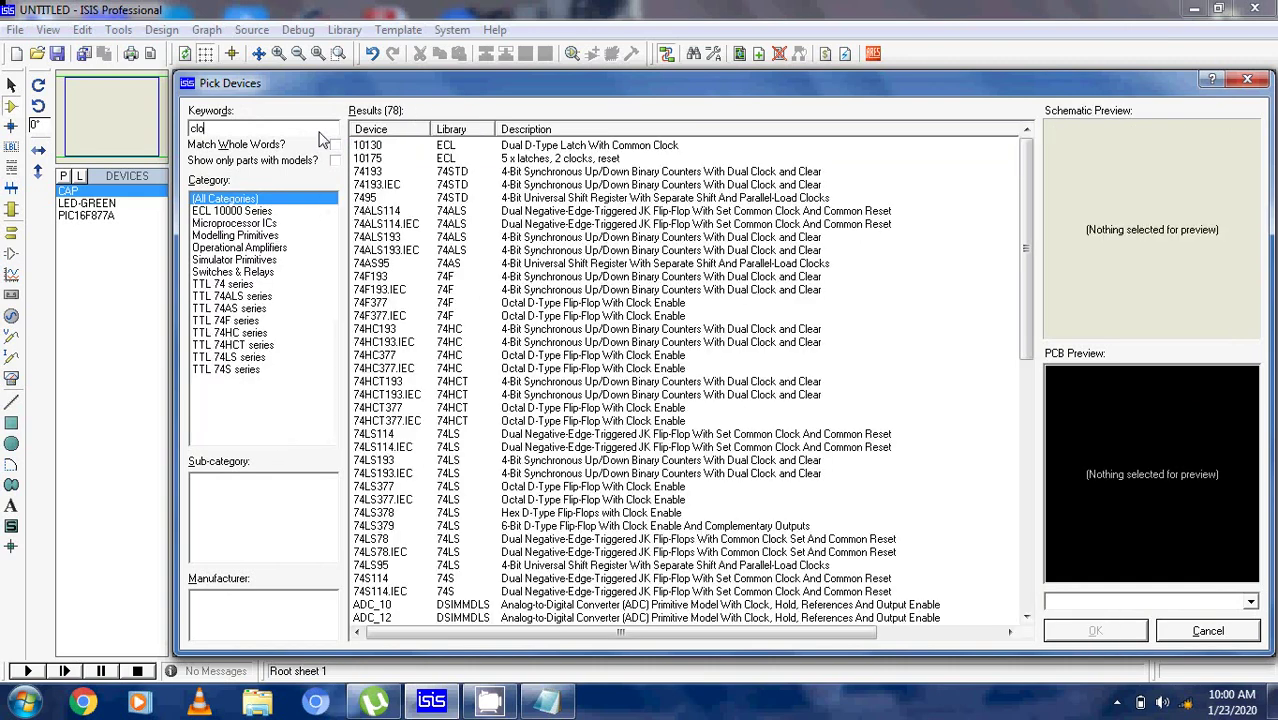
{"action": "key", "text": "BackSpace"}
{"action": "key", "text": "BackSpace"}
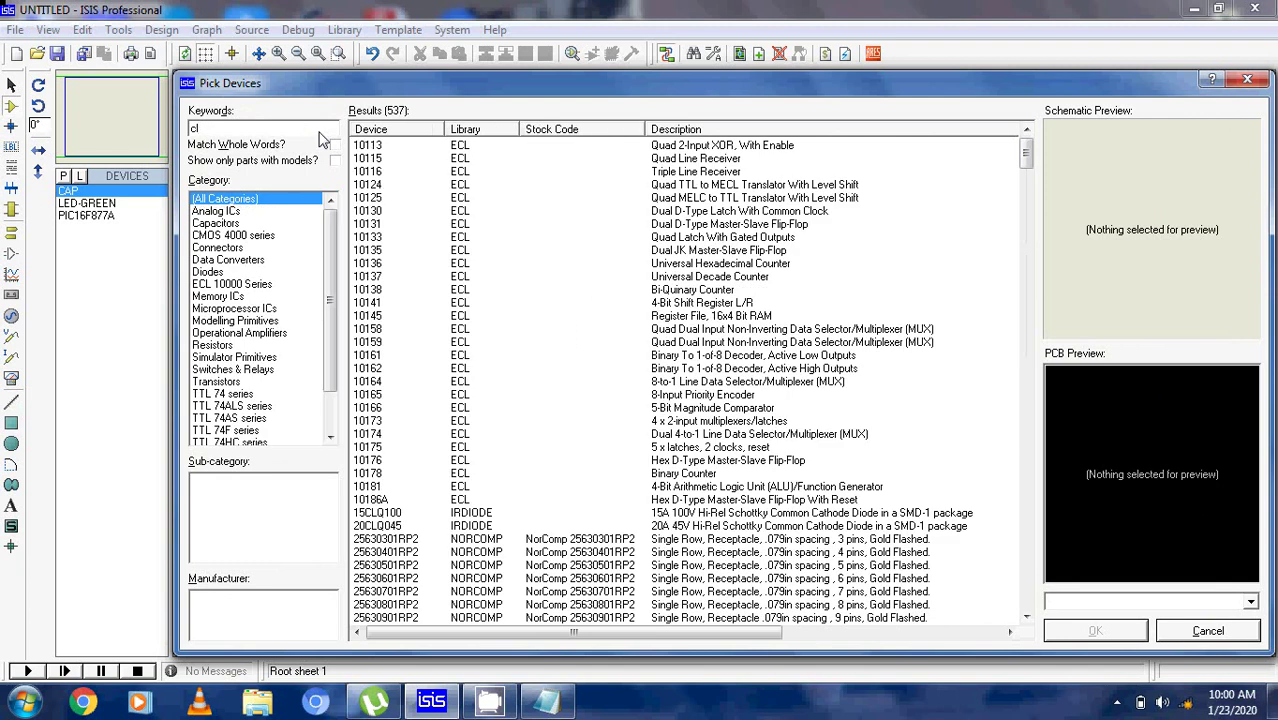
{"action": "type", "text": "rystal"}
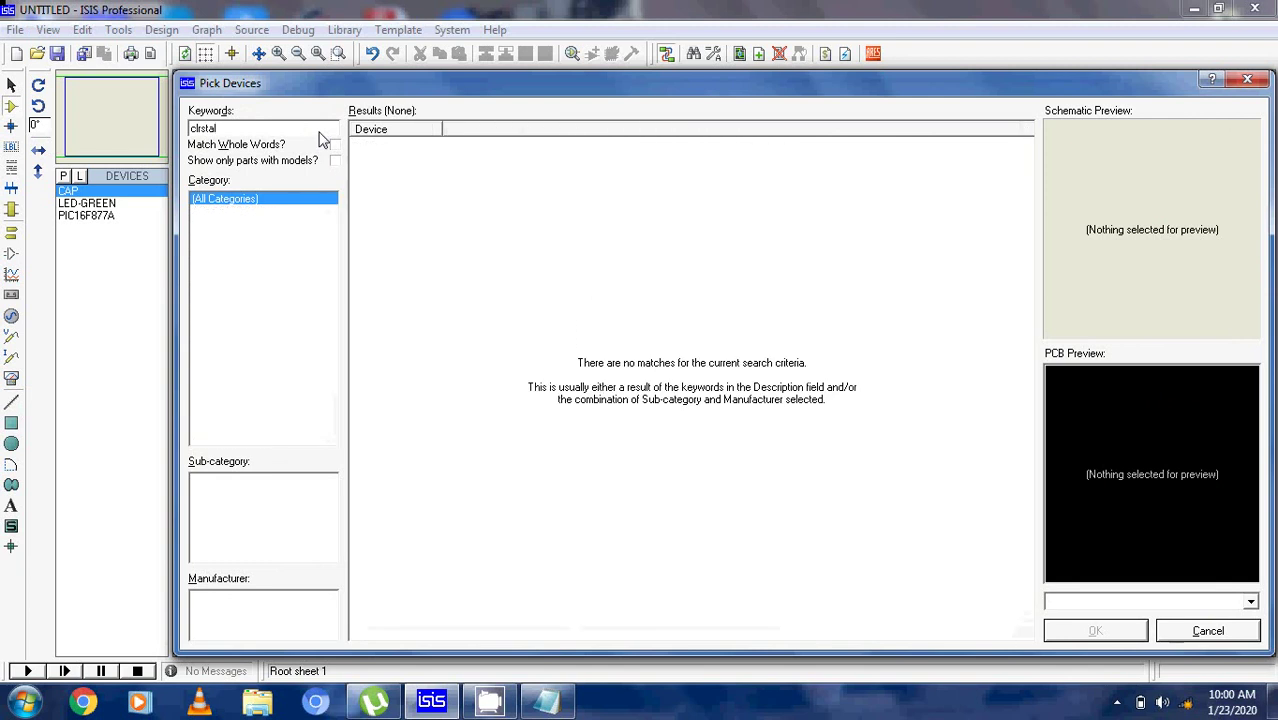
{"action": "key", "text": "BackSpace"}
{"action": "key", "text": "BackSpace"}
{"action": "key", "text": "BackSpace"}
{"action": "key", "text": "BackSpace"}
{"action": "type", "text": "ysta"}
{"action": "key", "text": "BackSpace"}
{"action": "key", "text": "BackSpace"}
{"action": "key", "text": "BackSpace"}
{"action": "type", "text": "ysta"}
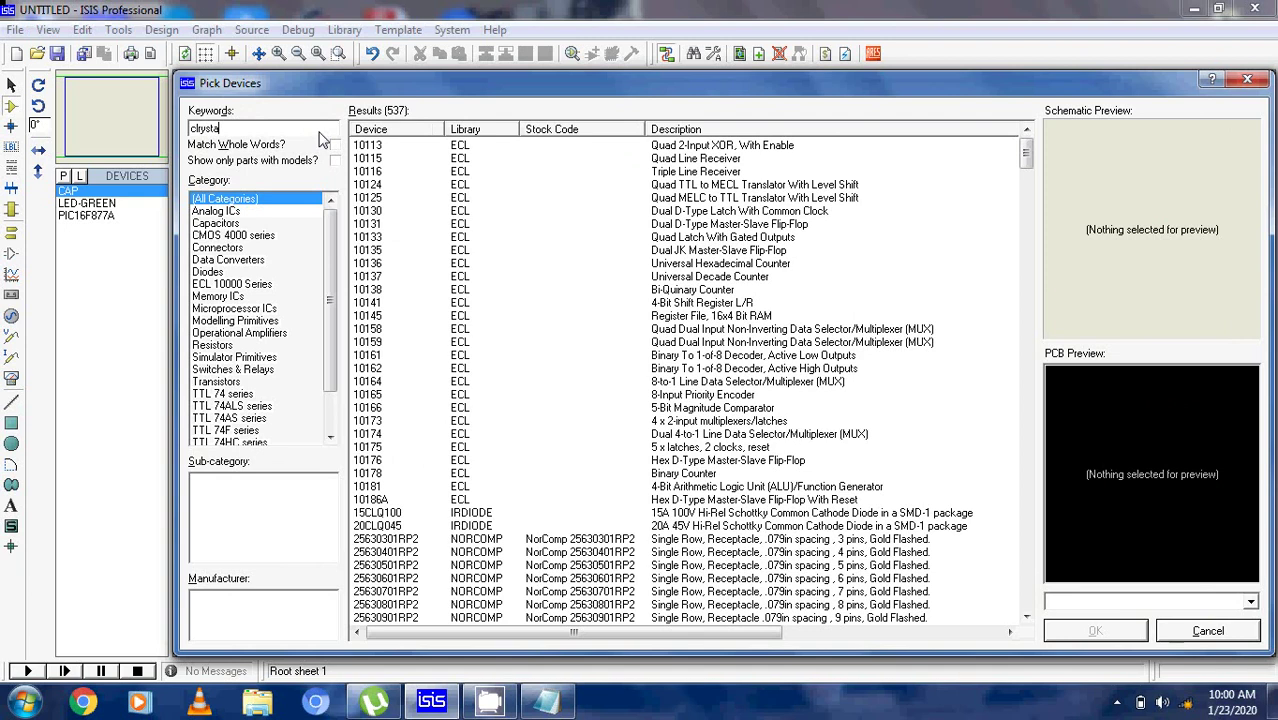
{"action": "key", "text": "BackSpace"}
{"action": "key", "text": "BackSpace"}
{"action": "key", "text": "BackSpace"}
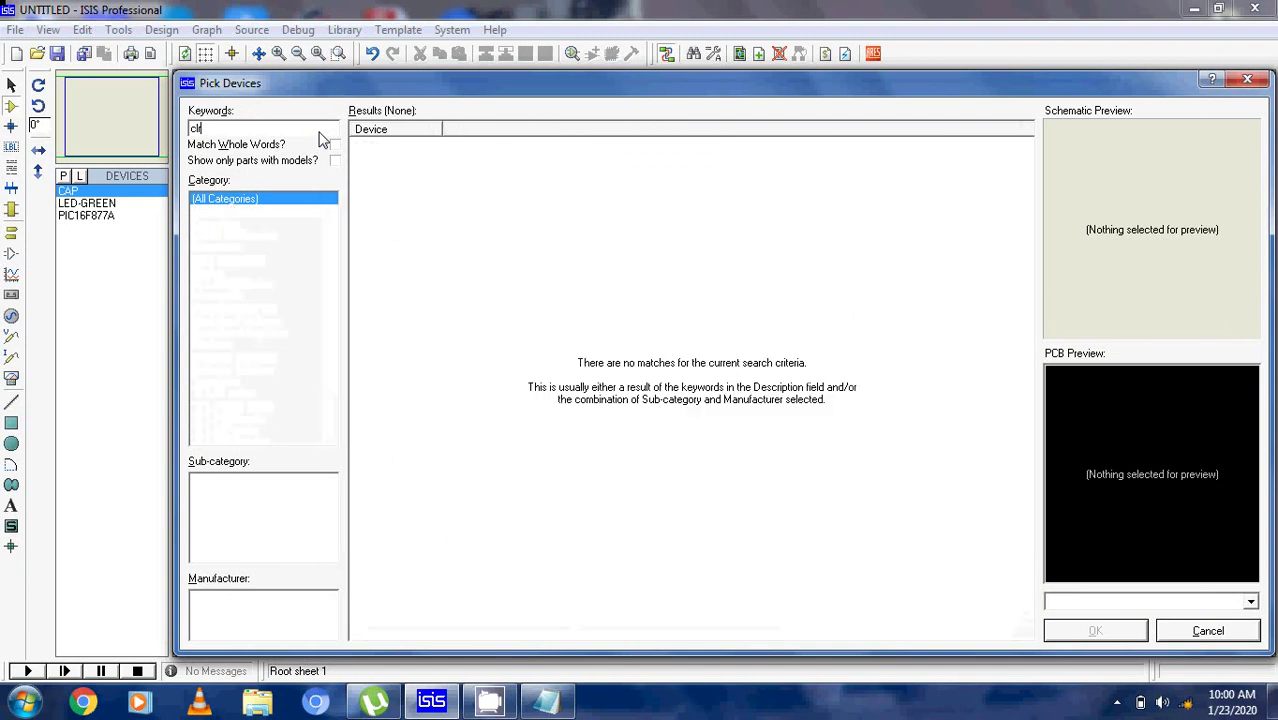
{"action": "key", "text": "BackSpace"}
{"action": "key", "text": "BackSpace"}
{"action": "type", "text": "cryst"}
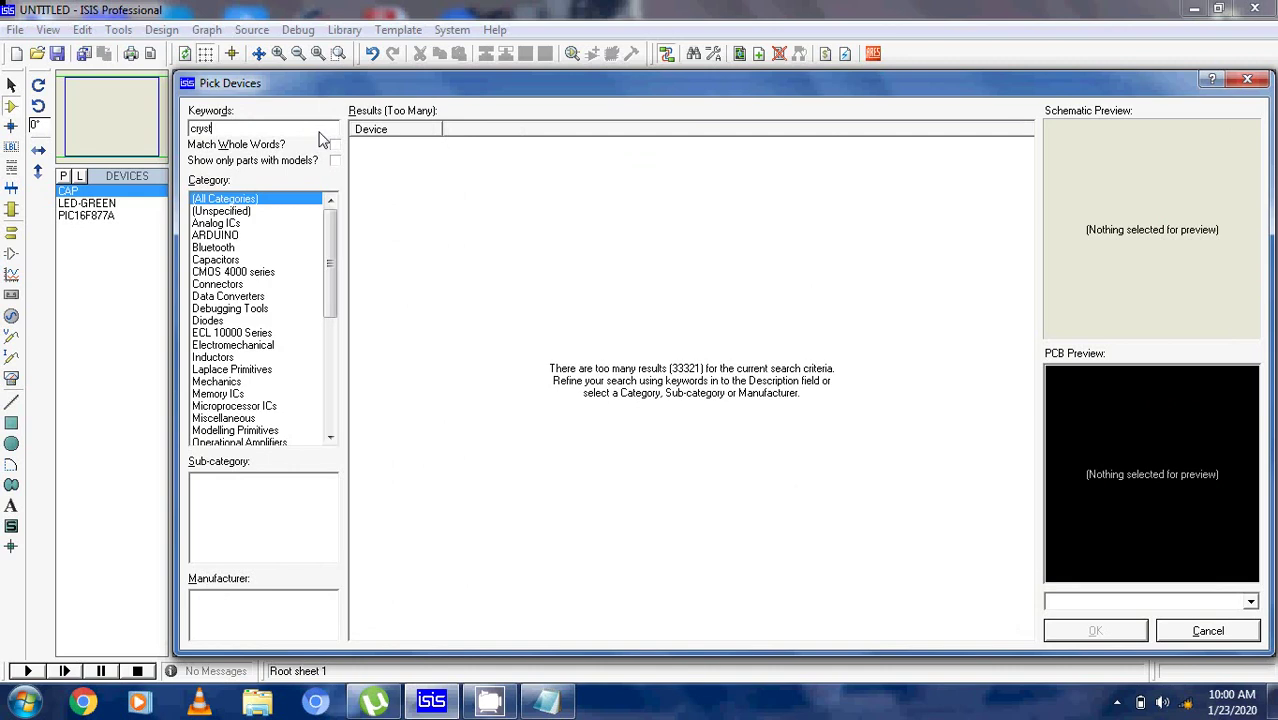
{"action": "type", "text": "al"}
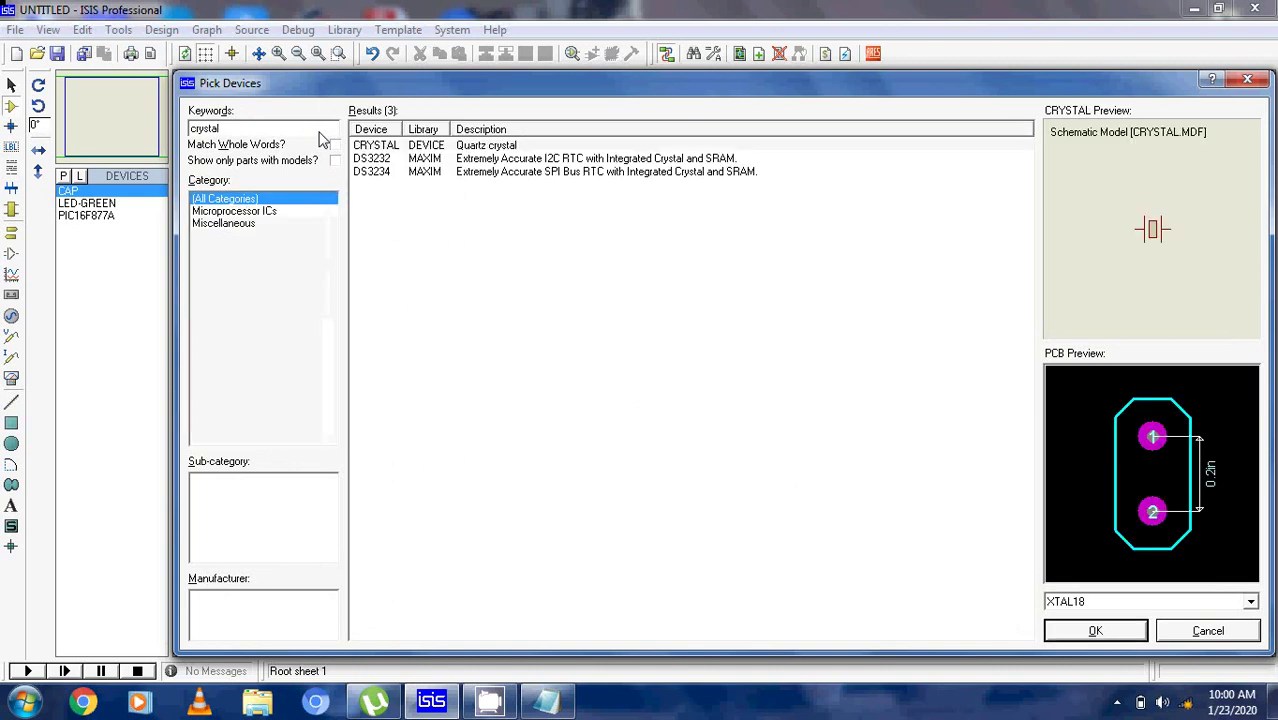
{"action": "left_click", "coordinate": [534, 146]}
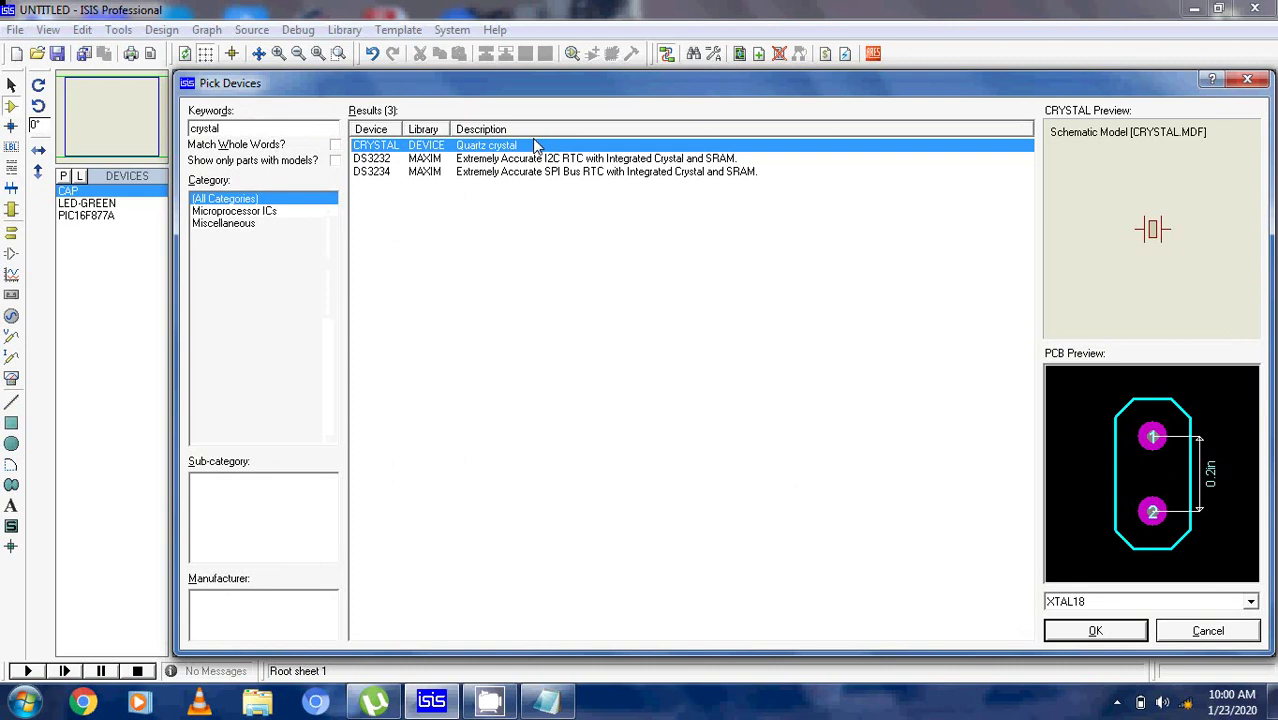
{"action": "double_click", "coordinate": [534, 146]}
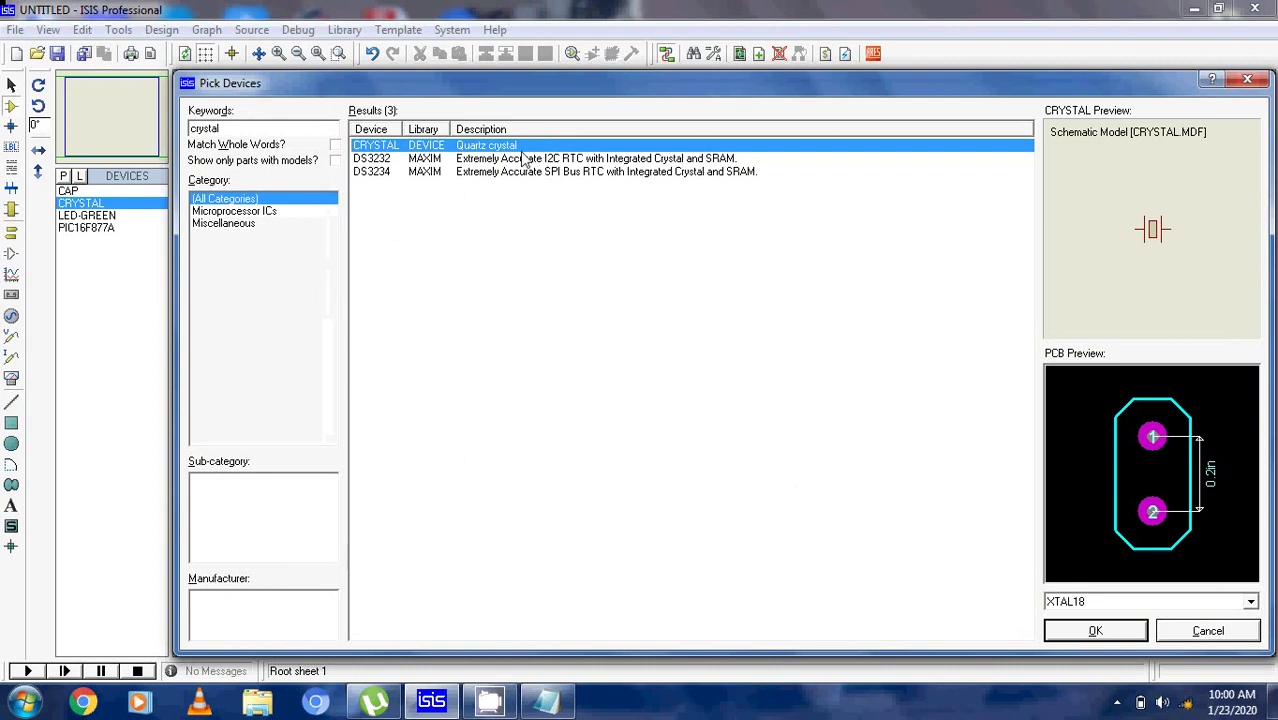
Step: Place PIC16F877A as U1 on the sheet and zoom in to frame it
{"action": "left_click", "coordinate": [1065, 631]}
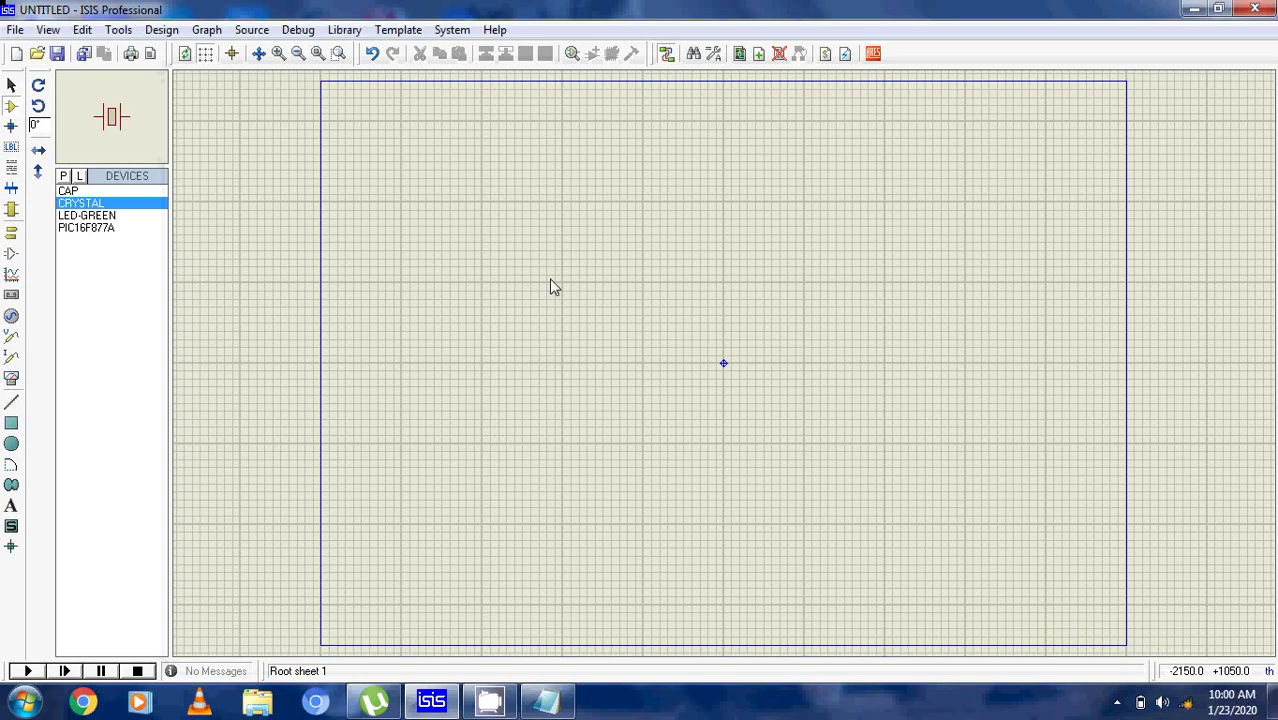
{"action": "left_click", "coordinate": [104, 230]}
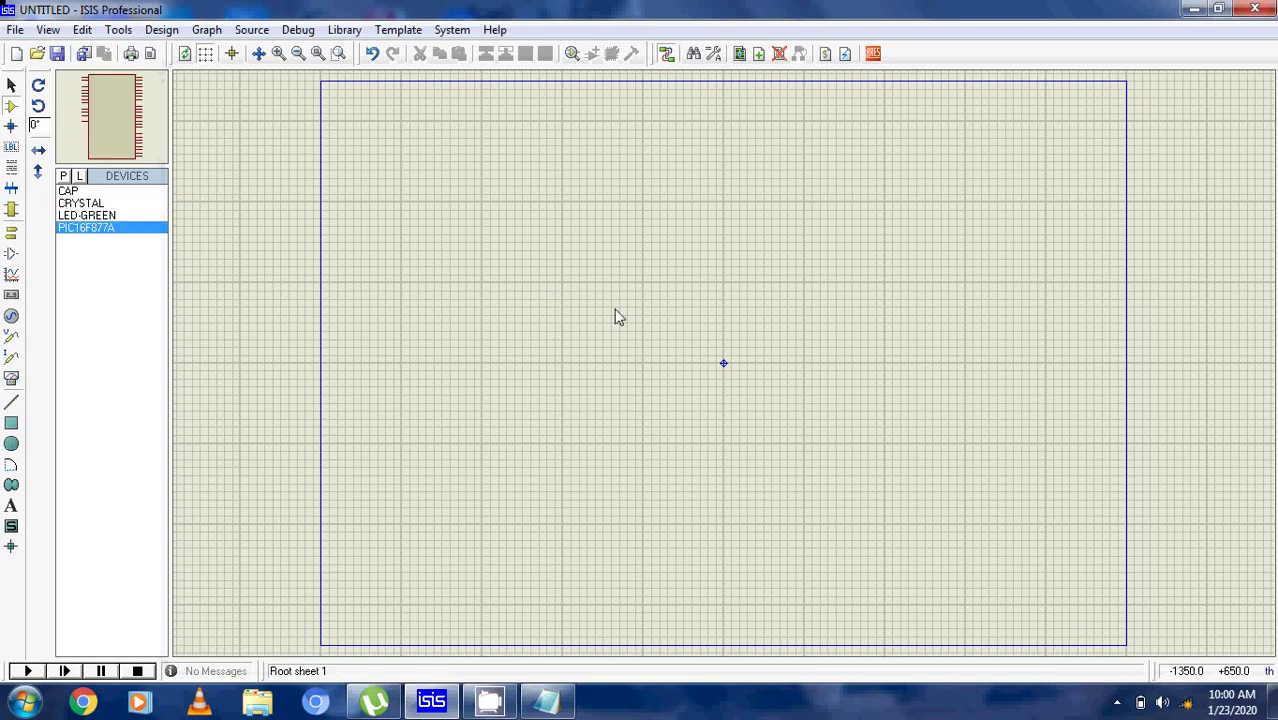
{"action": "left_click", "coordinate": [614, 245]}
{"action": "left_click", "coordinate": [608, 224]}
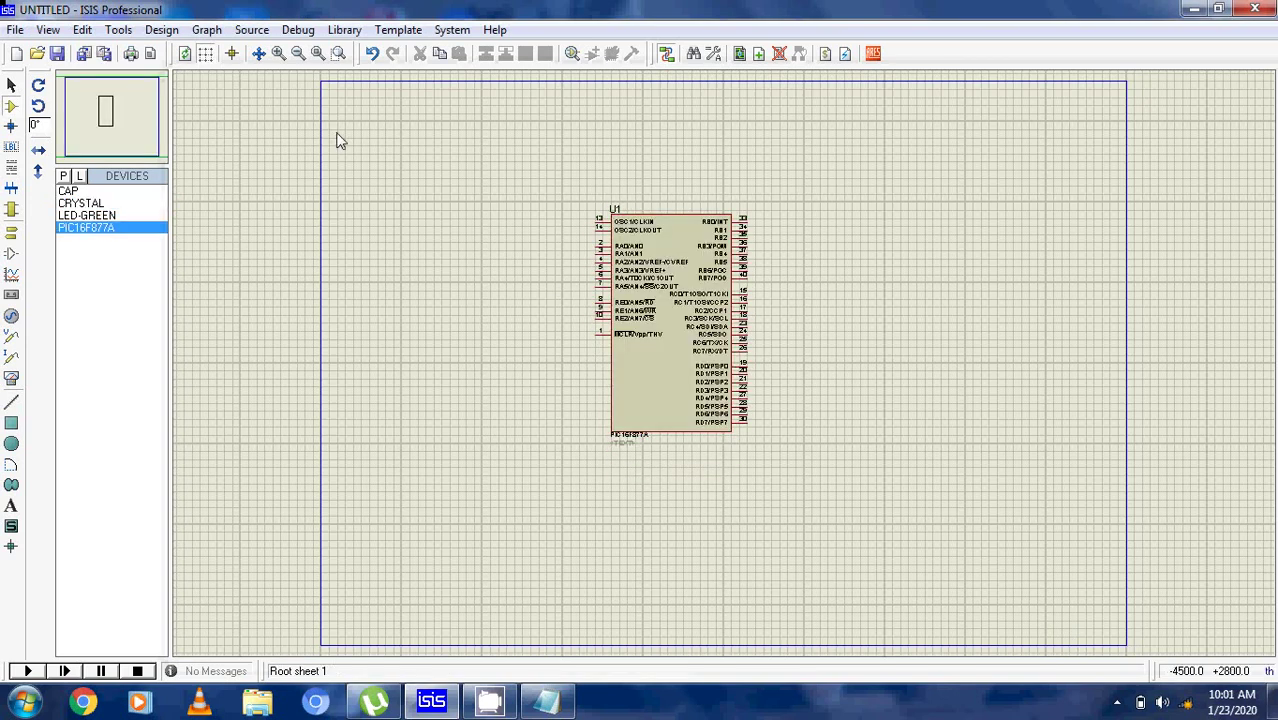
{"action": "left_click", "coordinate": [279, 53]}
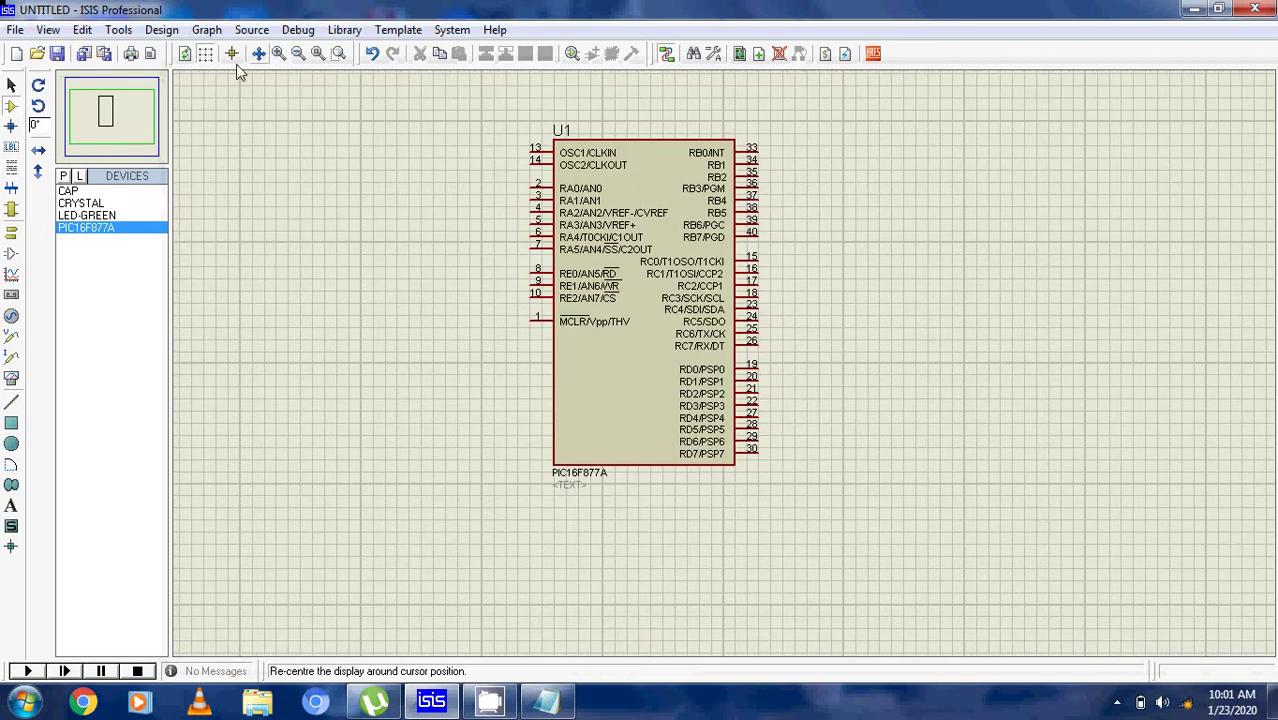
{"action": "left_click", "coordinate": [107, 113]}
{"action": "left_click", "coordinate": [106, 113]}
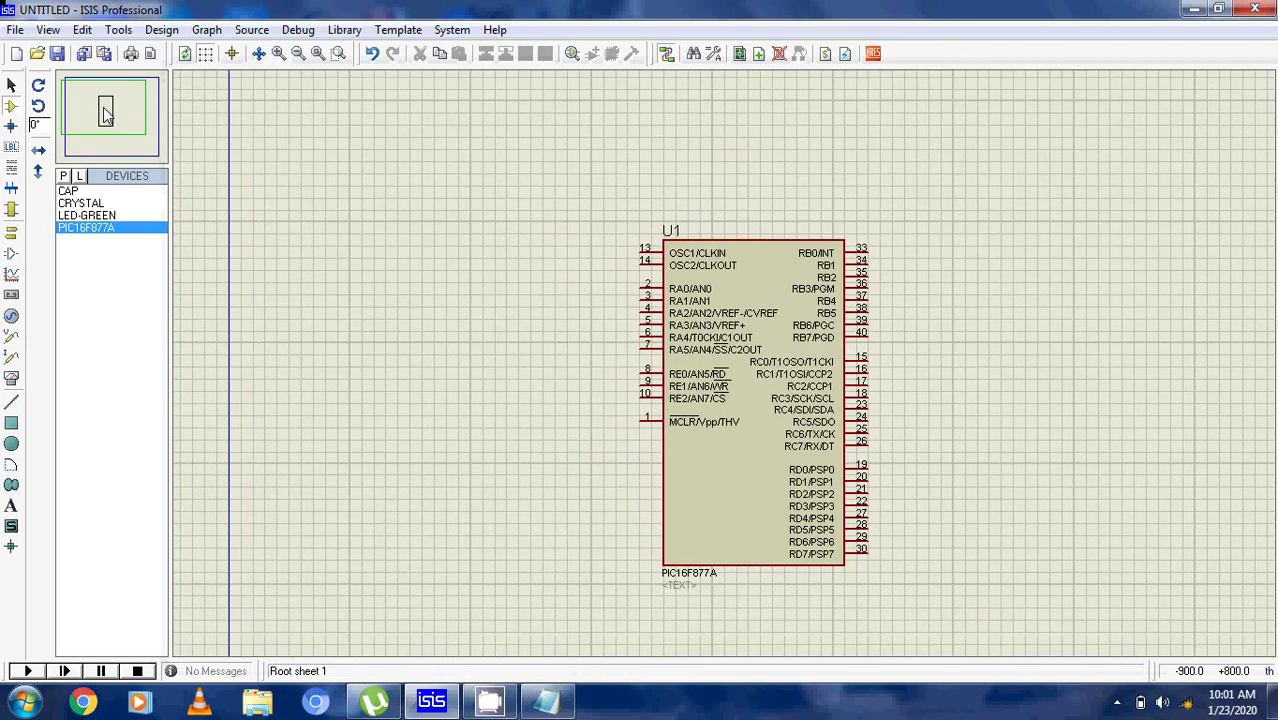
{"action": "left_click", "coordinate": [108, 114]}
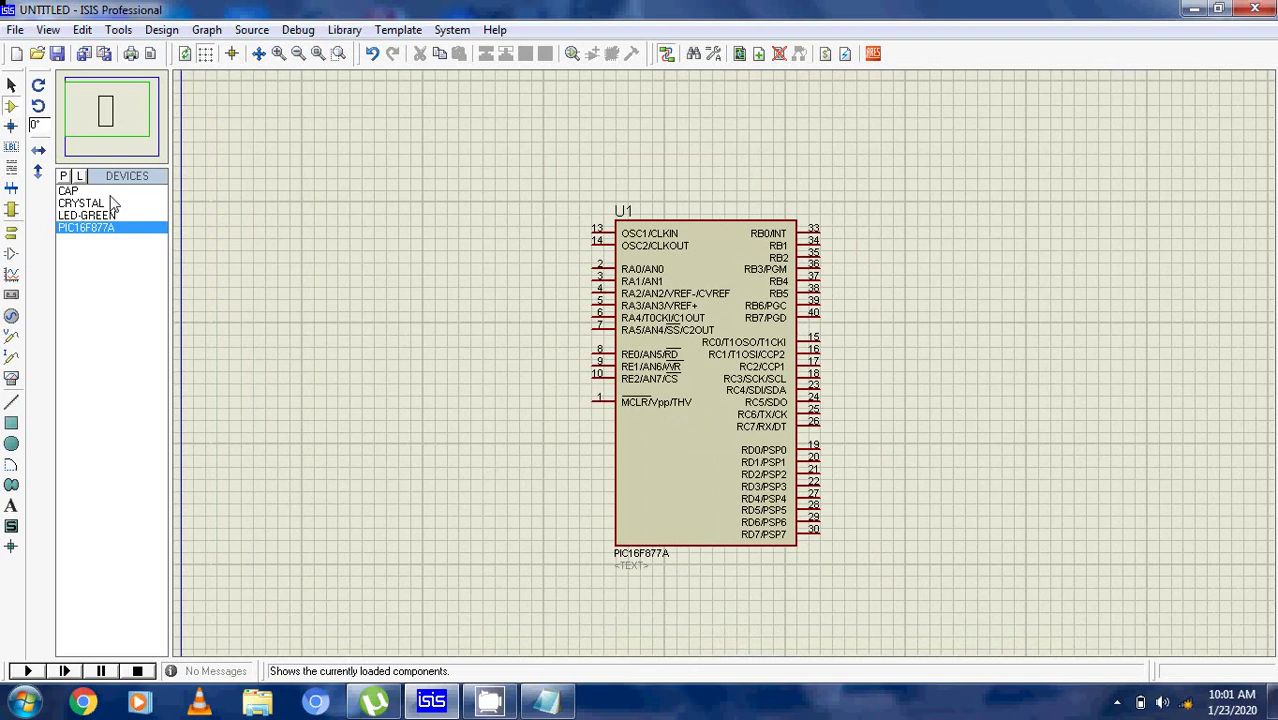
Step: Set U1's processor clock frequency to 20MHz
{"action": "double_click", "coordinate": [729, 291]}
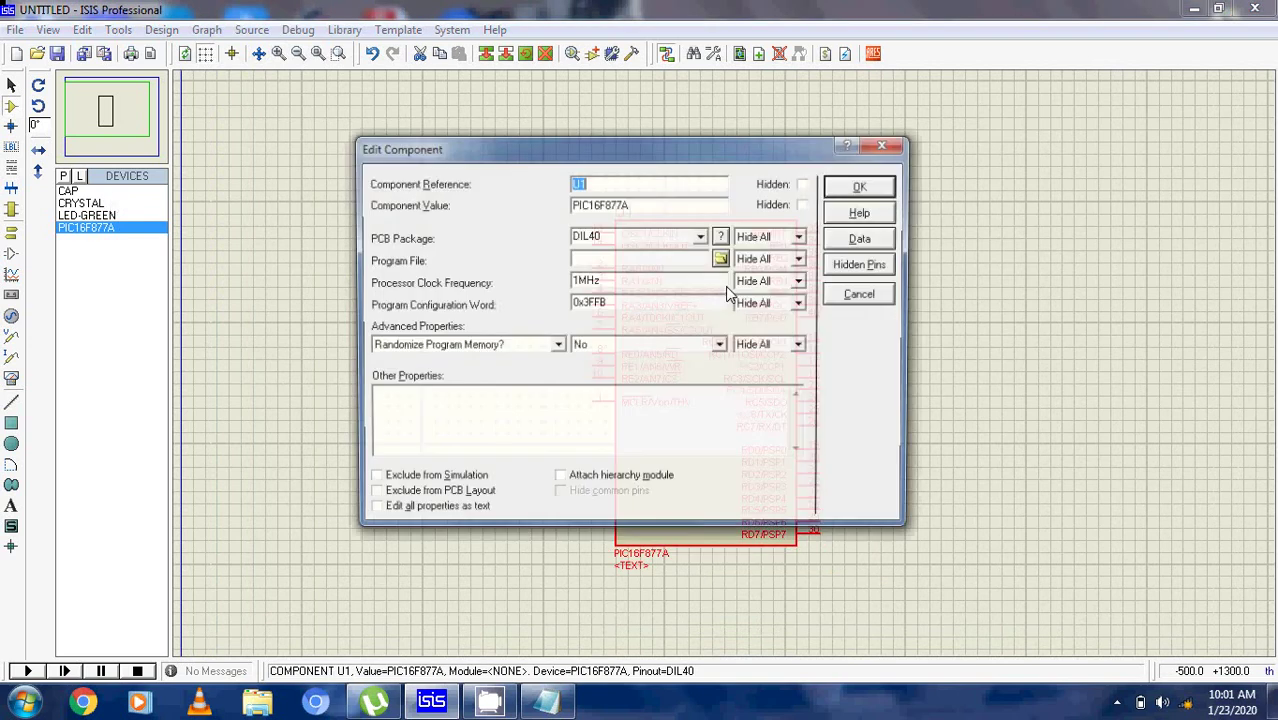
{"action": "left_click", "coordinate": [583, 287]}
{"action": "key", "text": "BackSpace"}
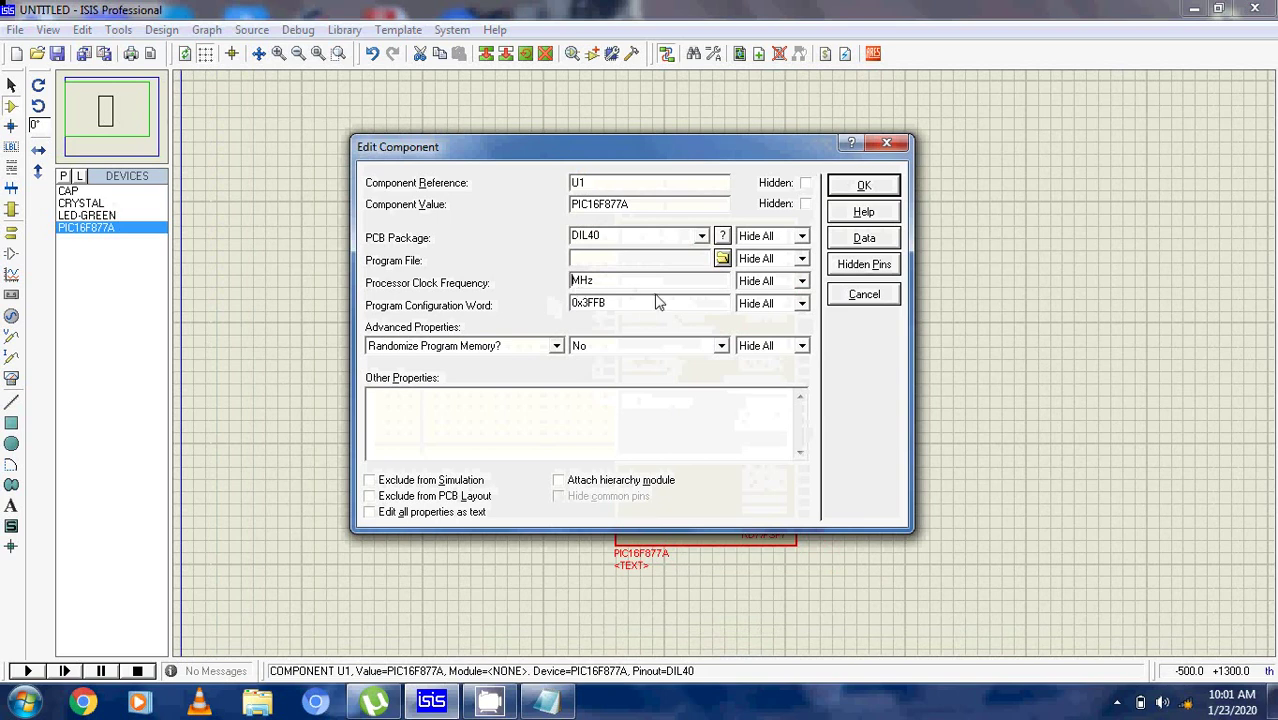
{"action": "type", "text": "20"}
{"action": "left_click", "coordinate": [838, 193]}
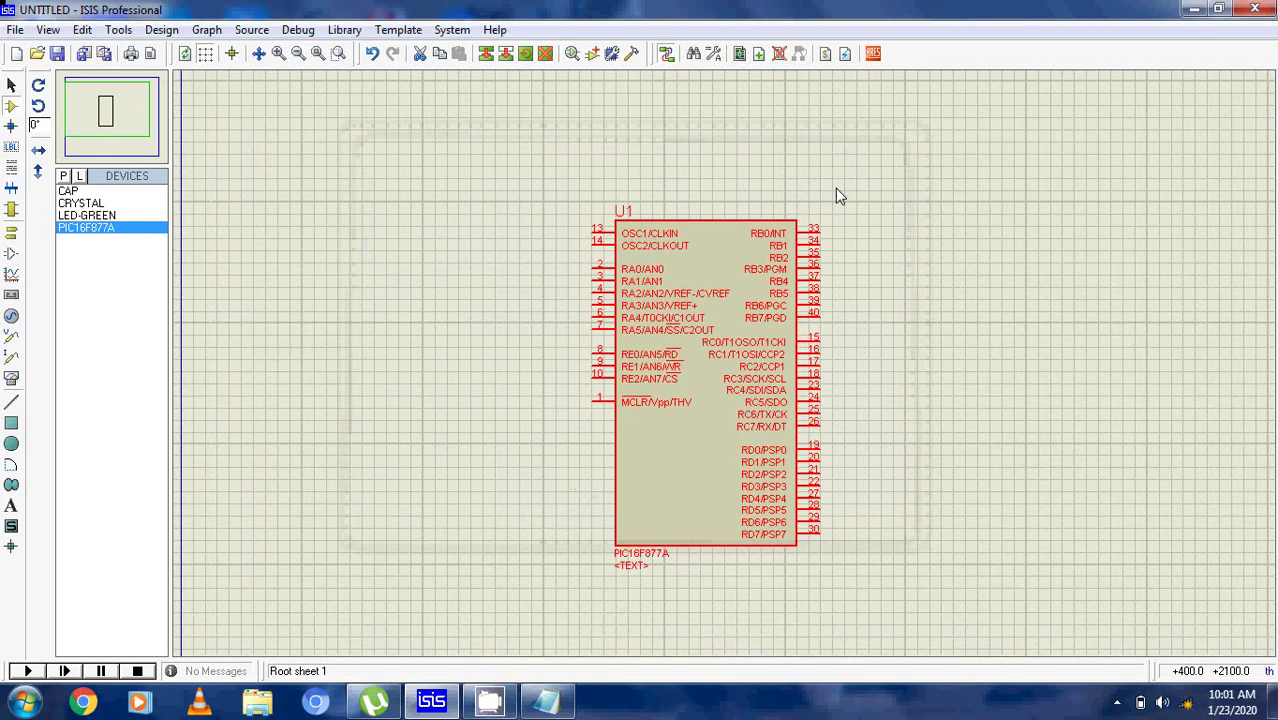
{"action": "left_click", "coordinate": [390, 215]}
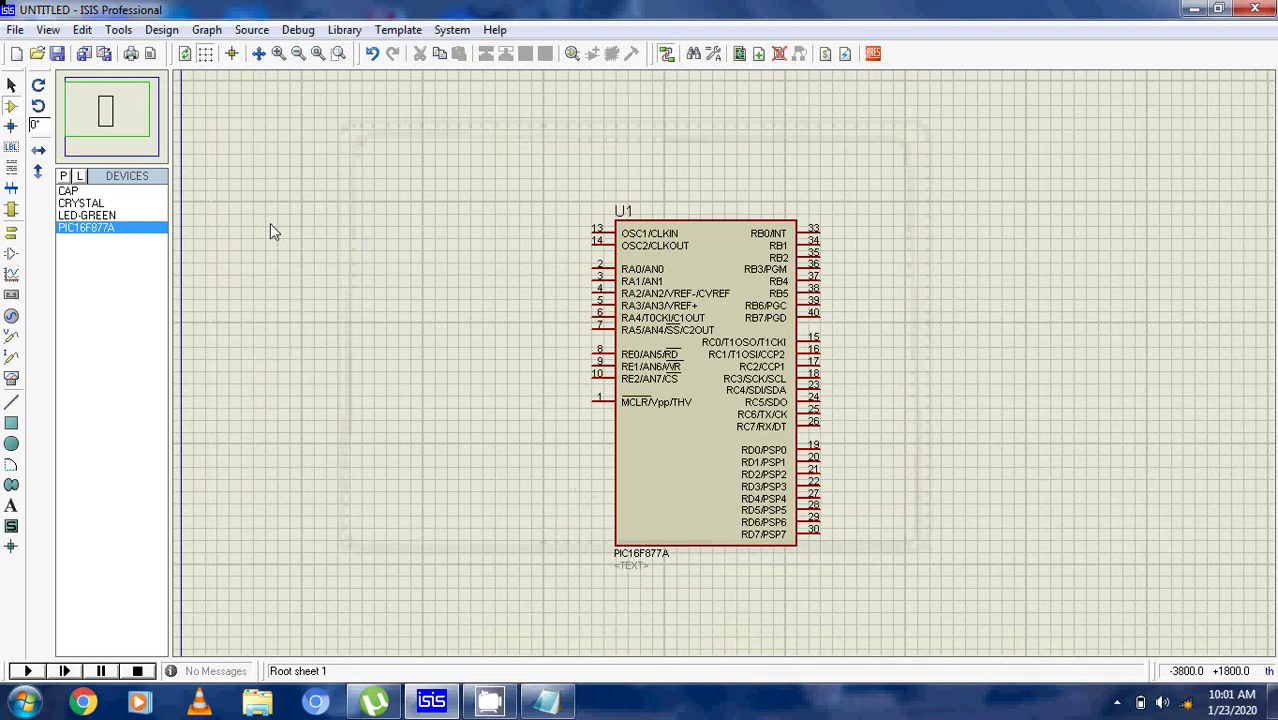
Step: Place LED-GREEN D1 right of U1 and wire pin 33 RB0/INT to it
{"action": "left_click", "coordinate": [133, 217]}
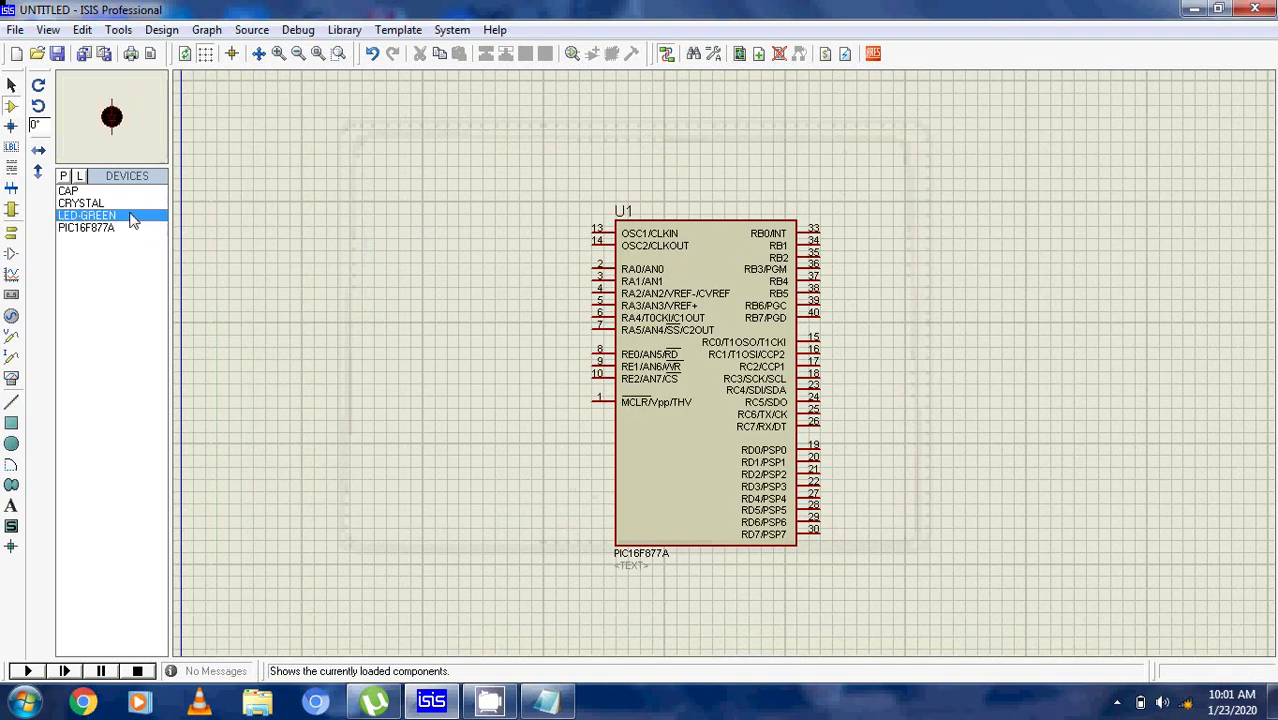
{"action": "left_click", "coordinate": [963, 278]}
{"action": "left_click", "coordinate": [933, 275]}
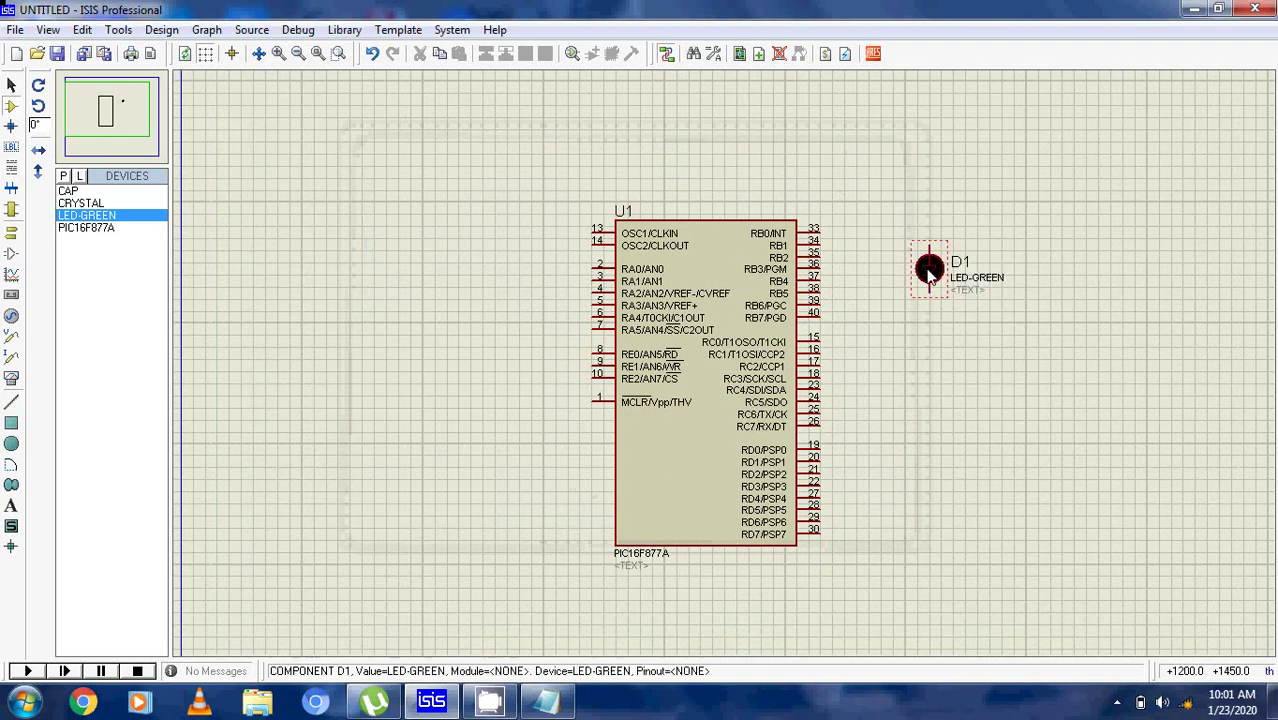
{"action": "left_click", "coordinate": [820, 233]}
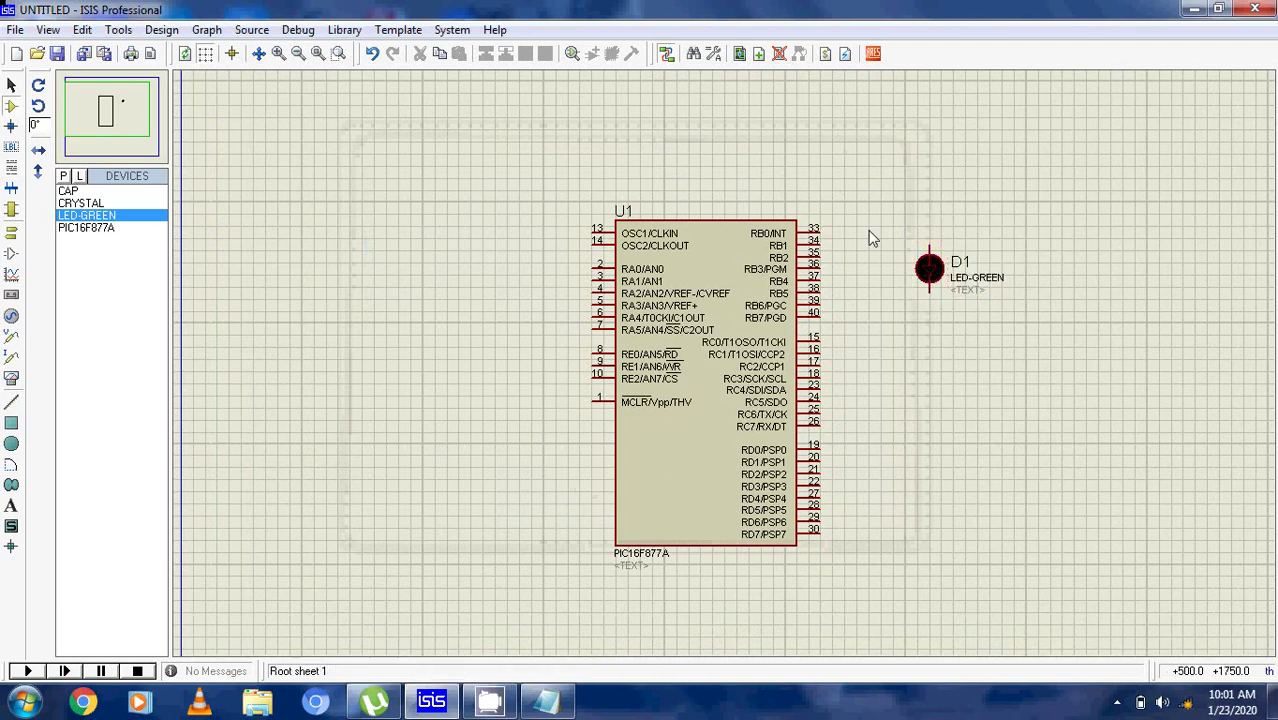
{"action": "left_click", "coordinate": [929, 245]}
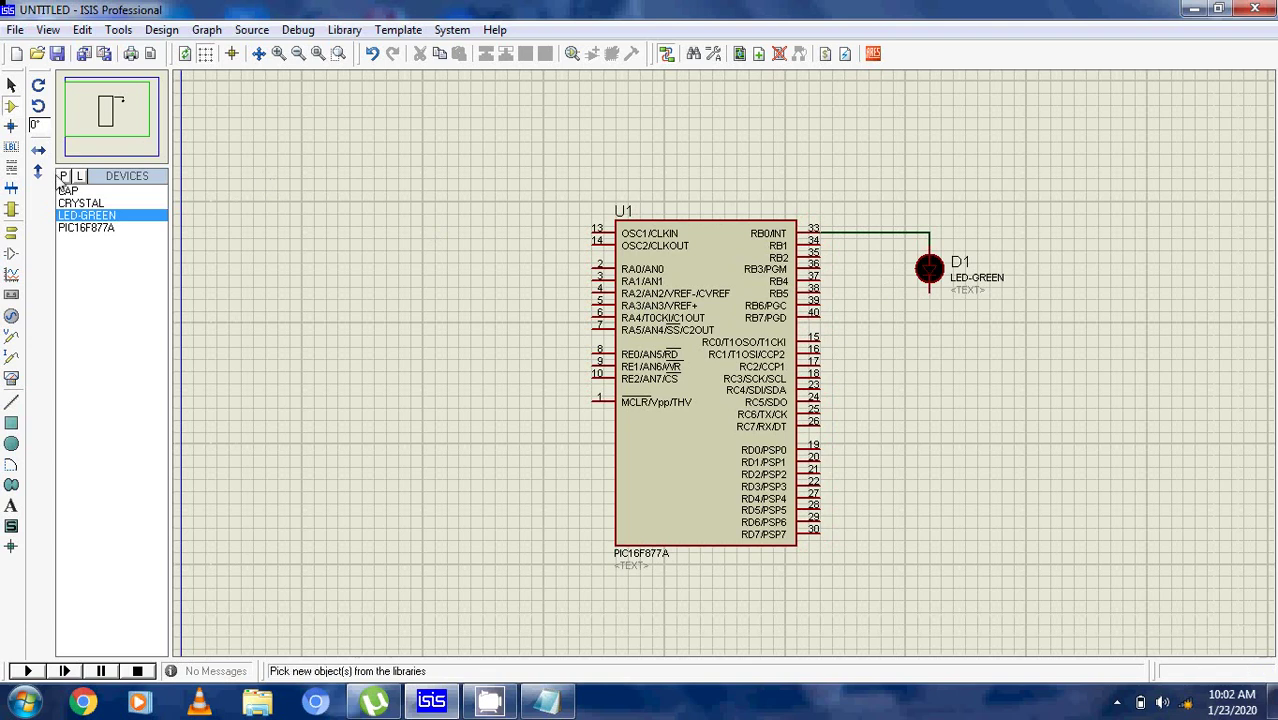
Step: Place a GROUND terminal directly beneath D1 on its lower pin
{"action": "left_click", "coordinate": [10, 236]}
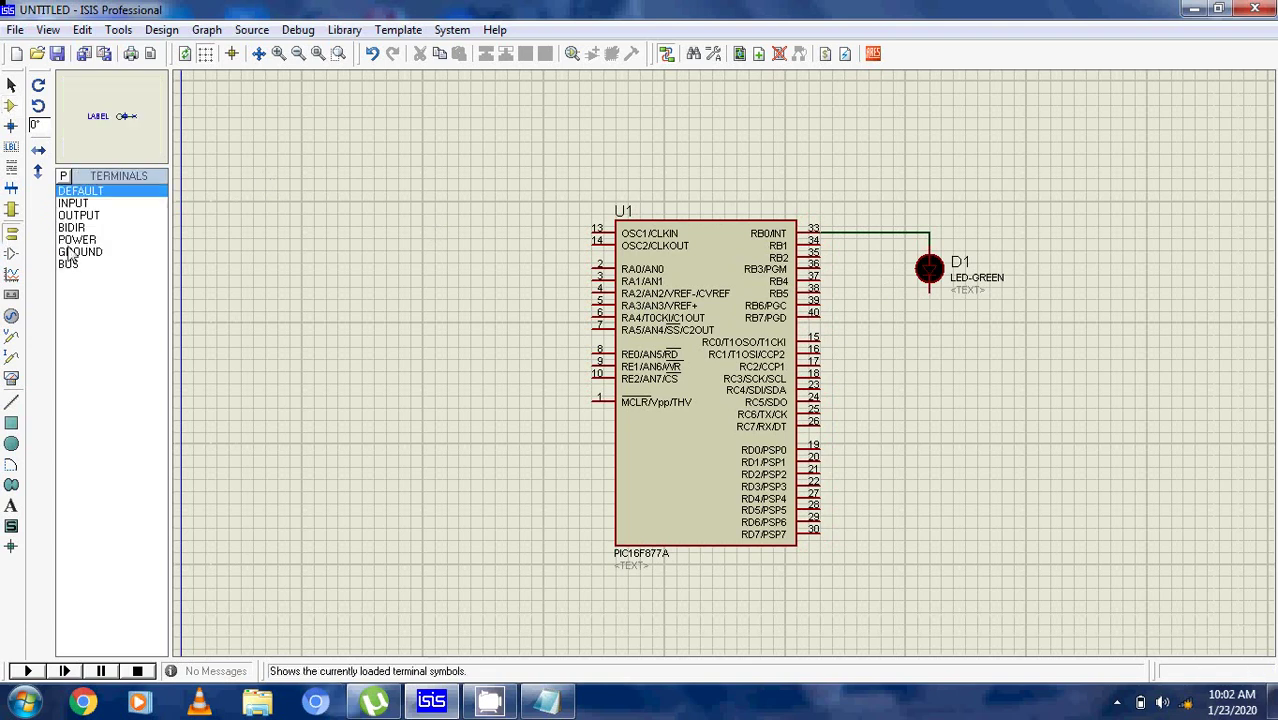
{"action": "left_click", "coordinate": [75, 242]}
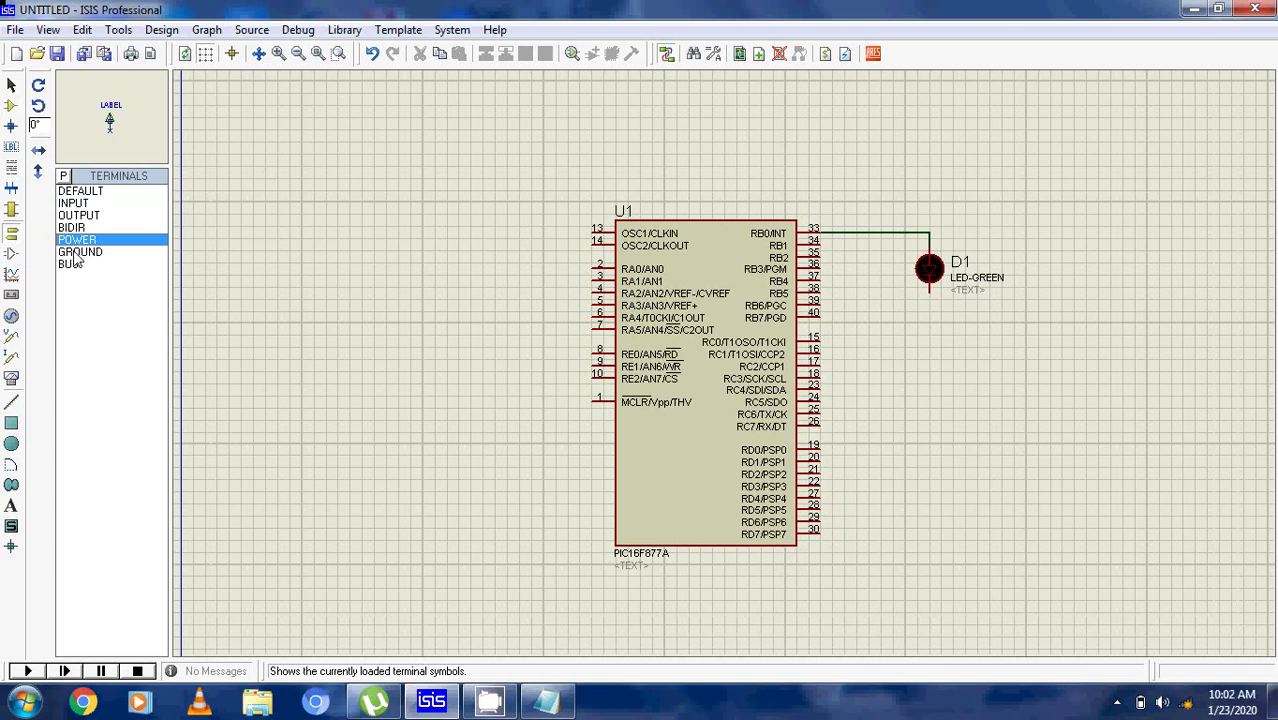
{"action": "left_click", "coordinate": [78, 252]}
{"action": "left_click", "coordinate": [930, 328]}
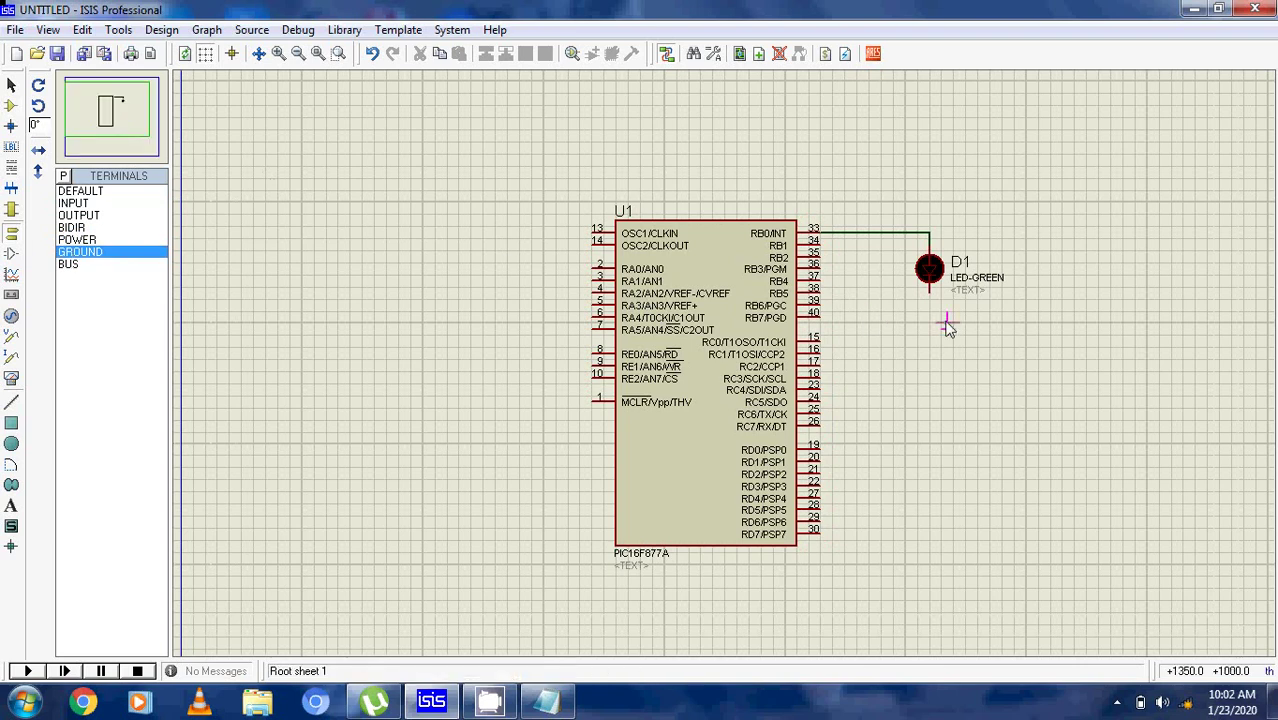
{"action": "left_click", "coordinate": [930, 330]}
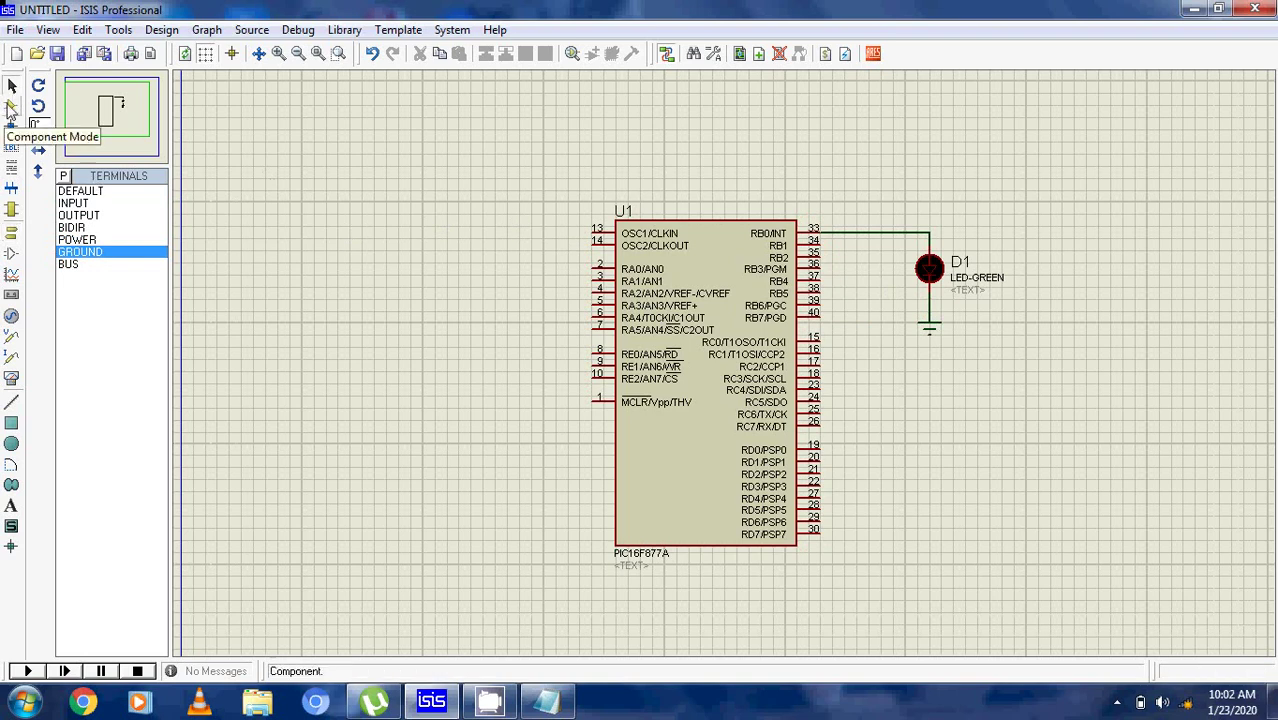
Step: Place crystal X1 left of U1 and rotate it a quarter turn clockwise
{"action": "left_click", "coordinate": [12, 107]}
{"action": "left_click", "coordinate": [104, 205]}
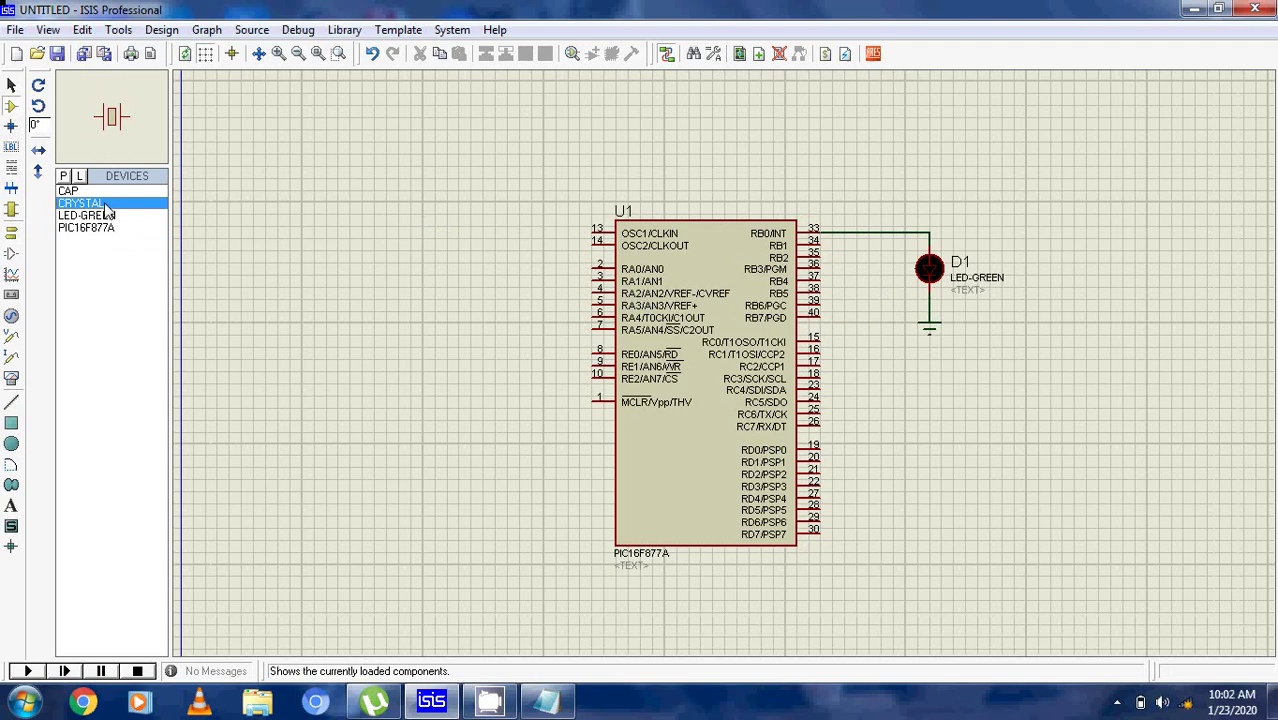
{"action": "left_click", "coordinate": [457, 242]}
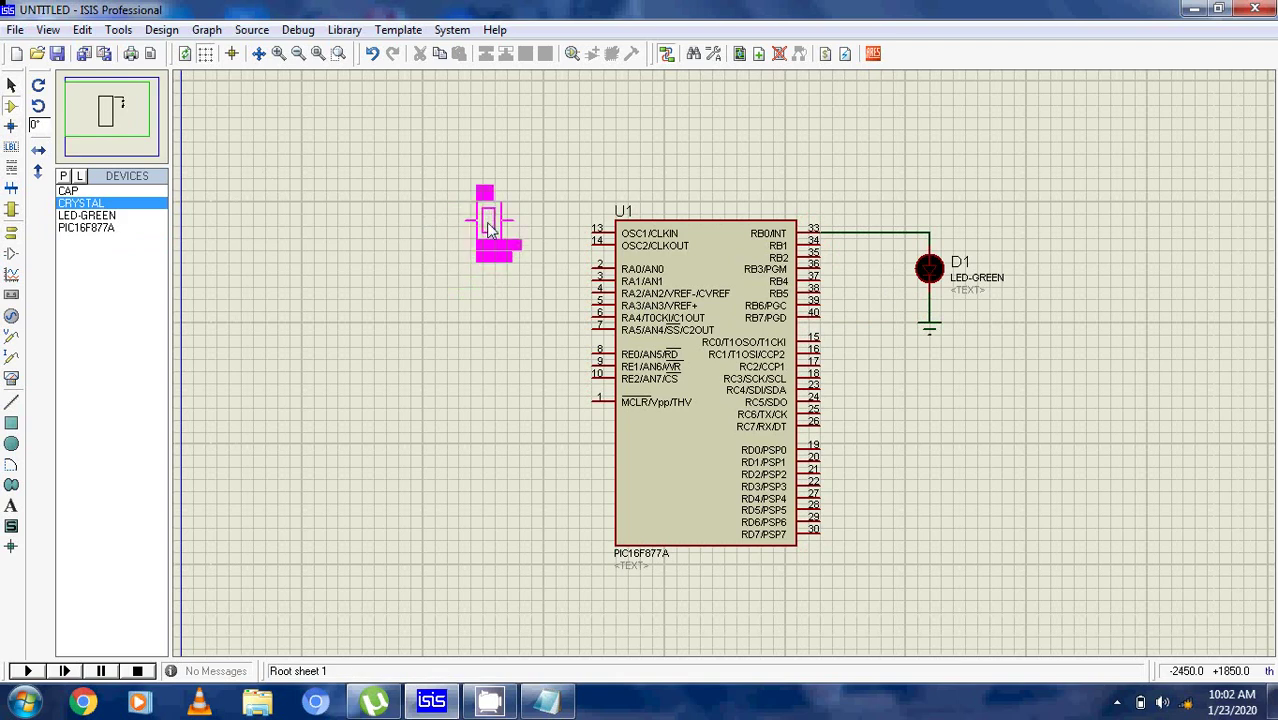
{"action": "left_click", "coordinate": [476, 244]}
{"action": "right_click", "coordinate": [477, 248]}
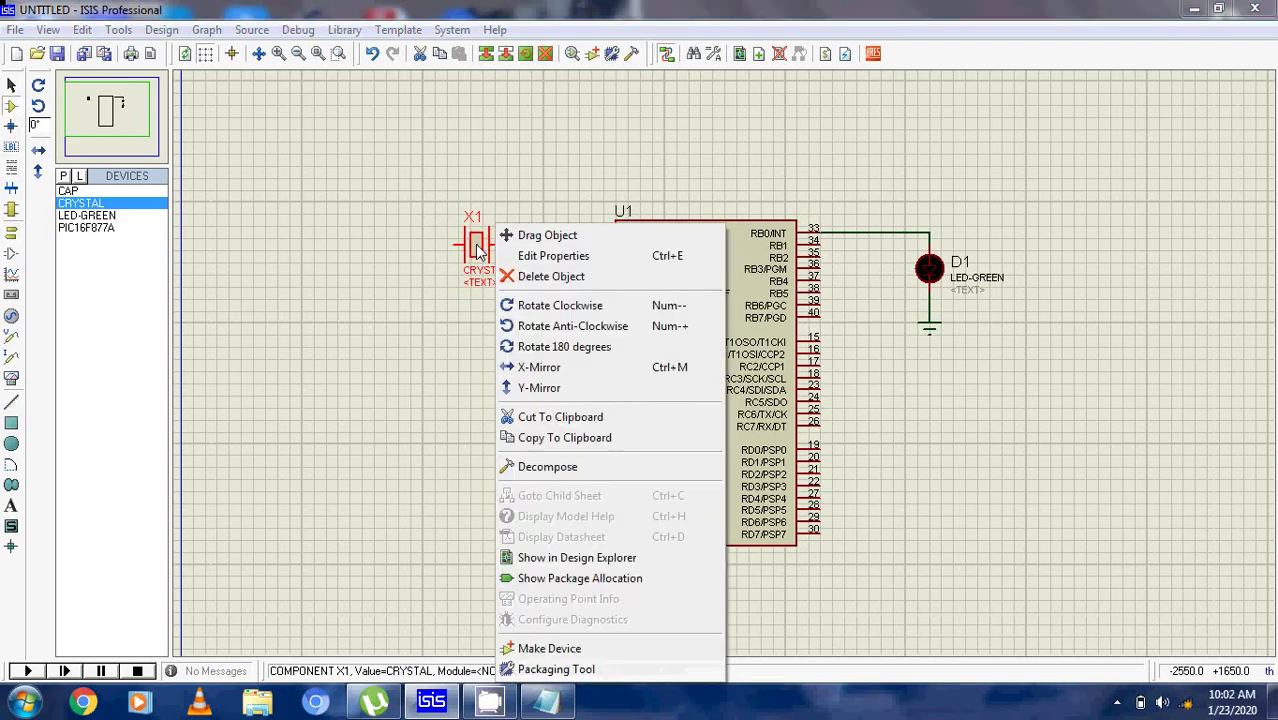
{"action": "left_click", "coordinate": [579, 306]}
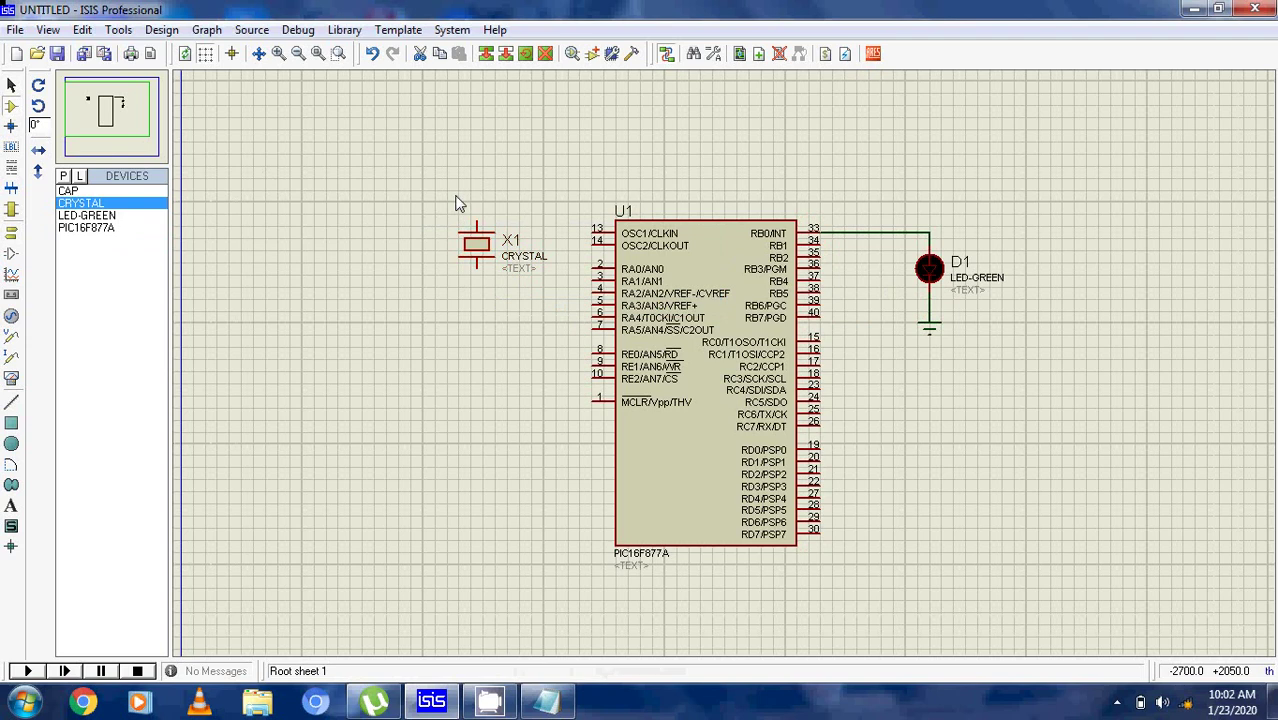
Step: Place capacitors C1 and C2 left of the crystal, C2 below C1
{"action": "left_click", "coordinate": [145, 192]}
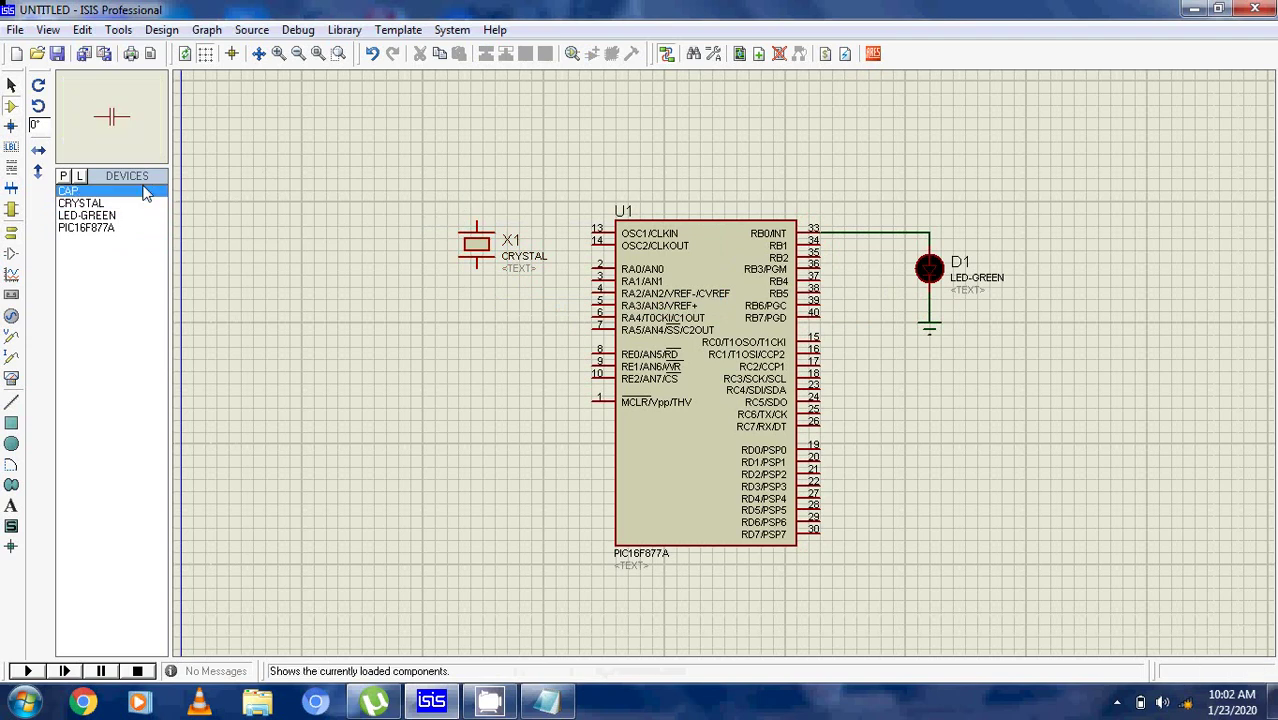
{"action": "left_click", "coordinate": [351, 214]}
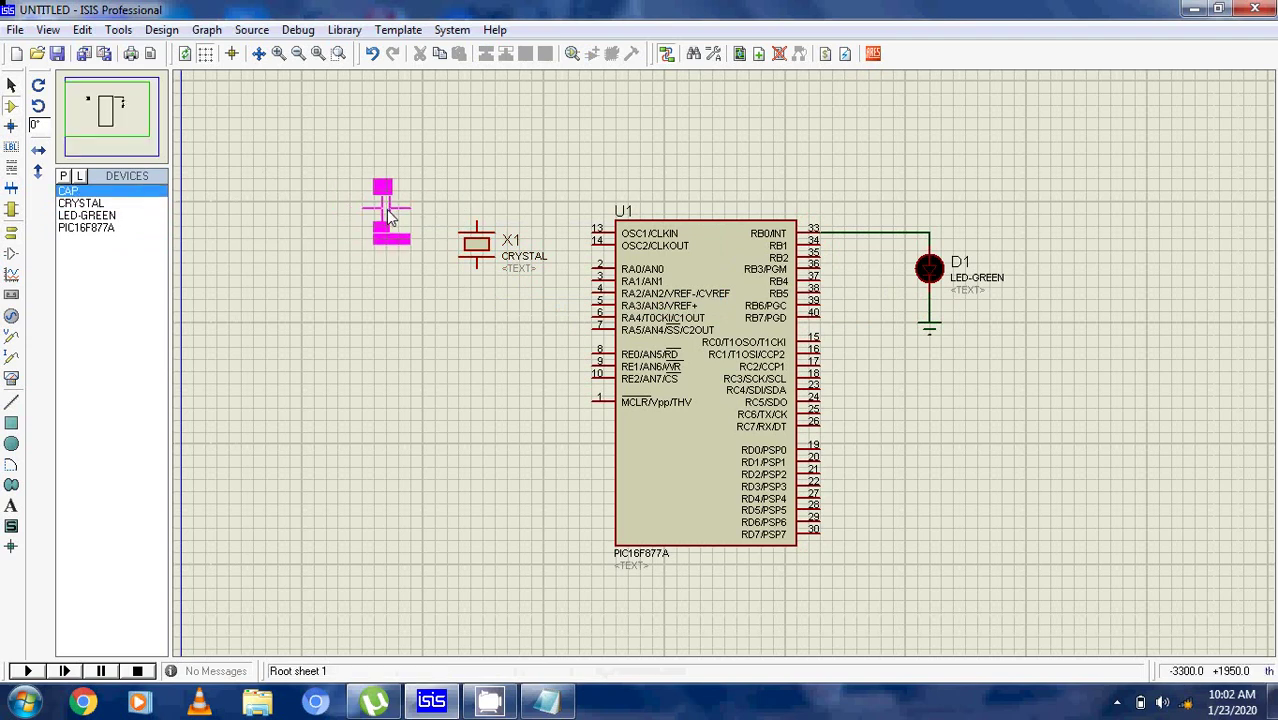
{"action": "left_click", "coordinate": [389, 215]}
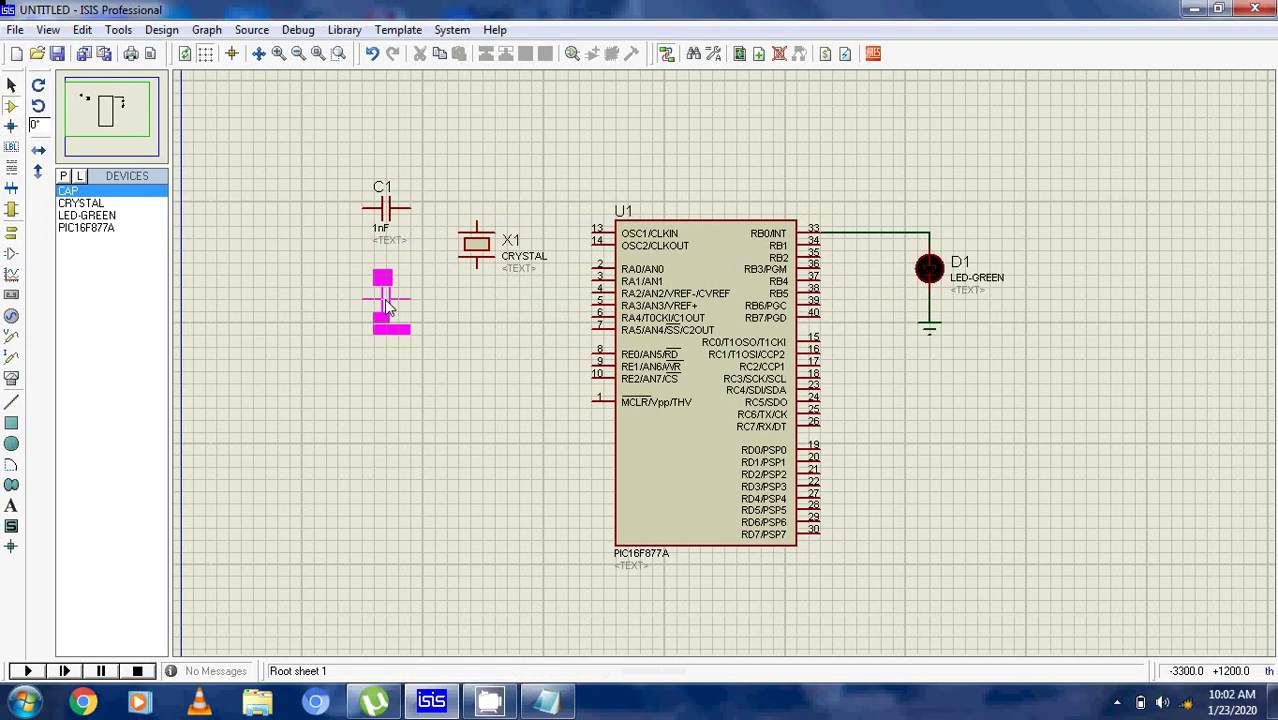
{"action": "left_click", "coordinate": [388, 305]}
Step: Change the capacitance of both C1 and C2 from 1nF to 22pF
{"action": "left_click", "coordinate": [393, 218]}
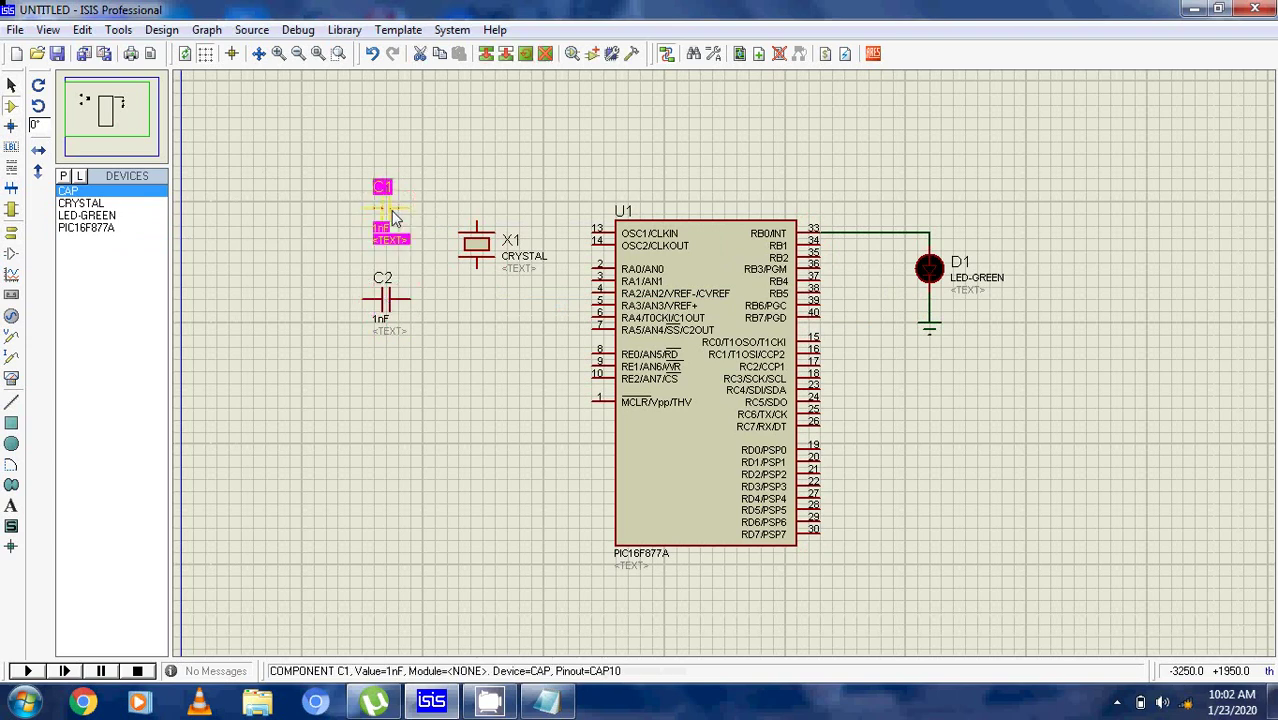
{"action": "left_click", "coordinate": [549, 240]}
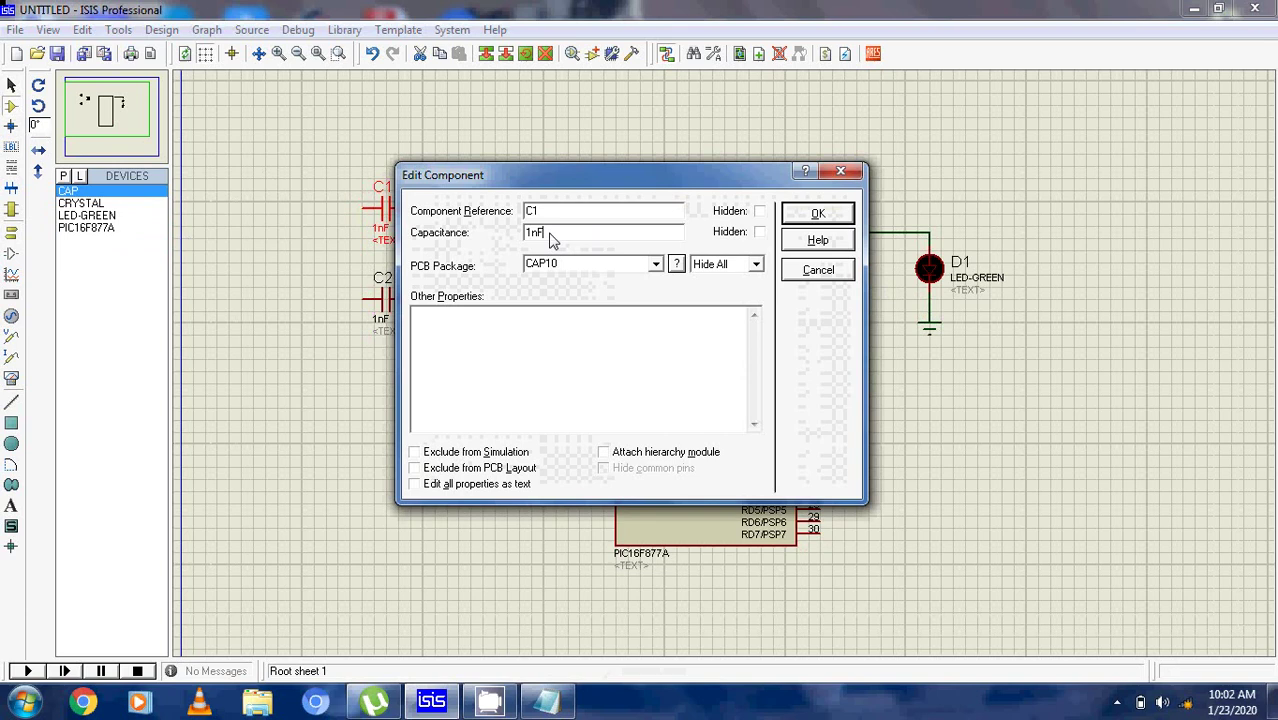
{"action": "key", "text": "BackSpace"}
{"action": "key", "text": "BackSpace"}
{"action": "key", "text": "BackSpace"}
{"action": "type", "text": "22"}
{"action": "type", "text": "pF"}
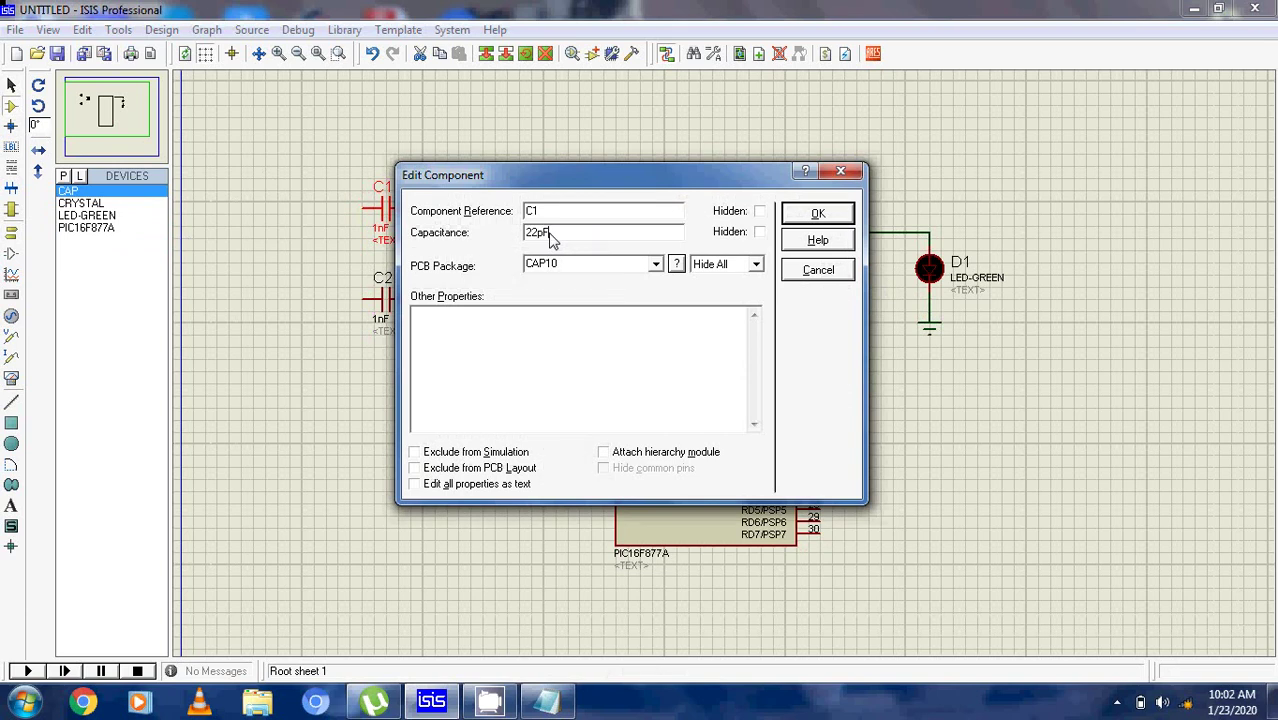
{"action": "key", "text": "Return"}
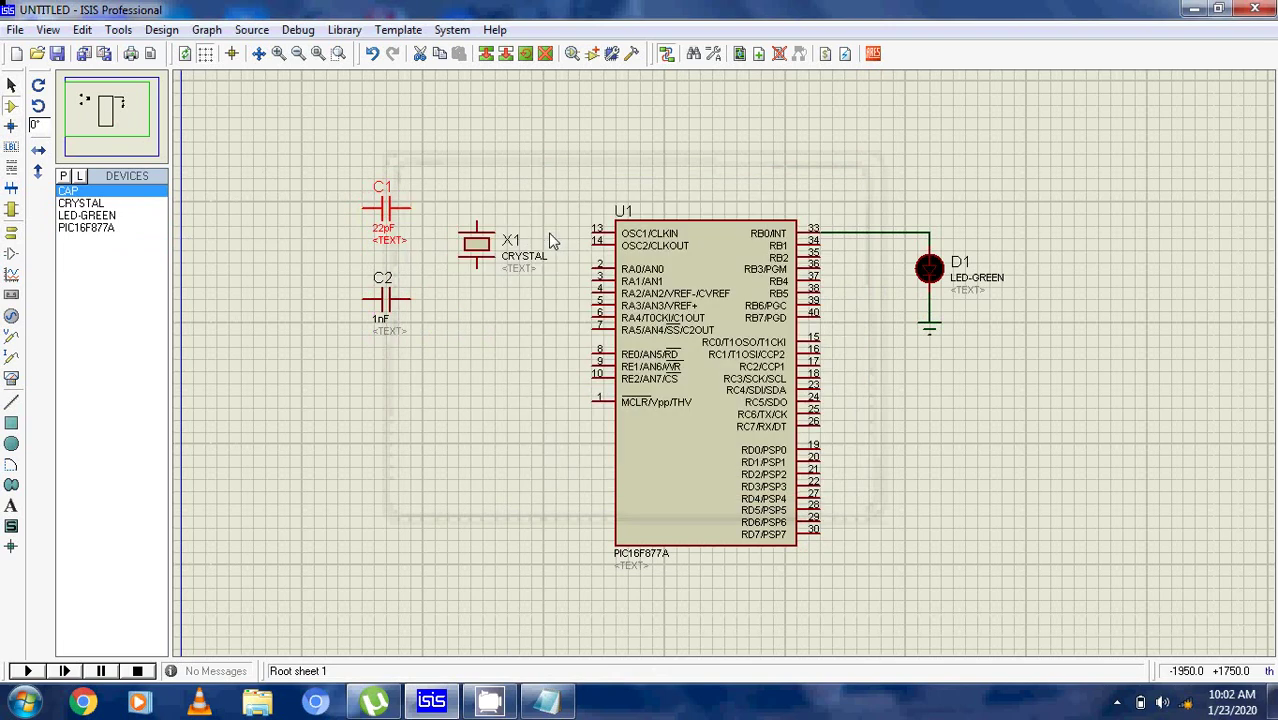
{"action": "double_click", "coordinate": [393, 302]}
{"action": "left_click", "coordinate": [571, 237]}
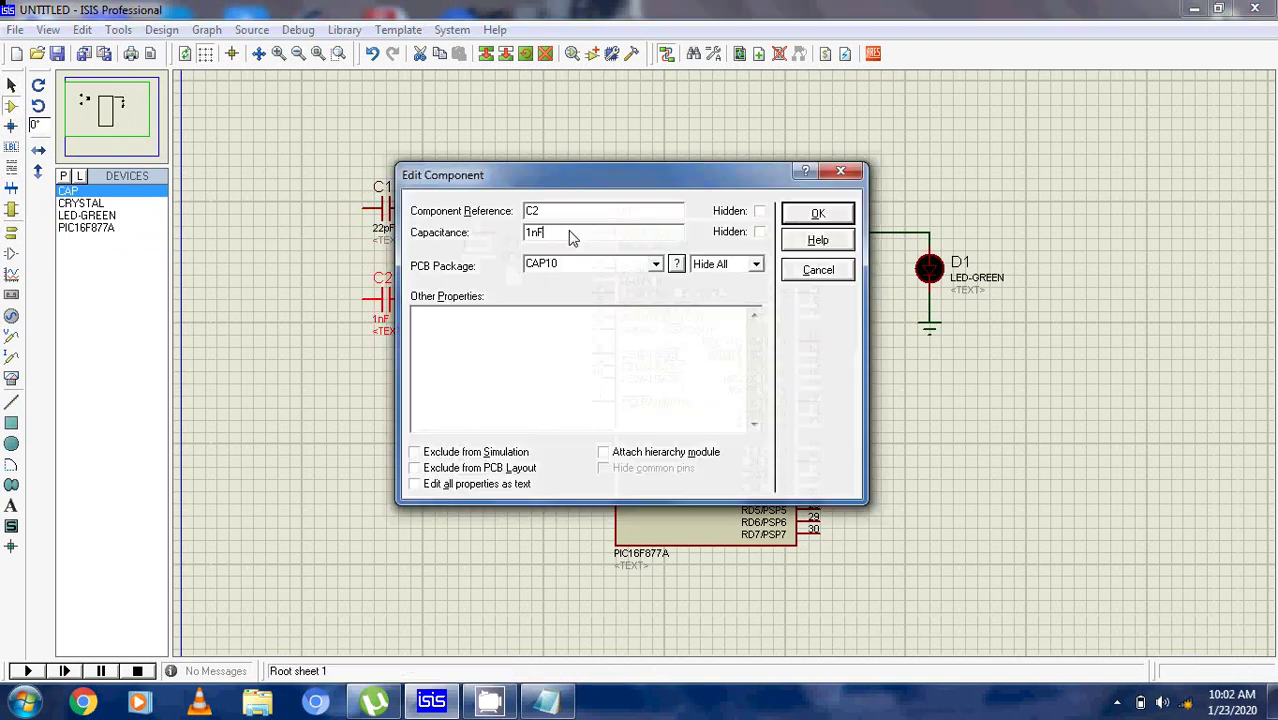
{"action": "key", "text": "BackSpace"}
{"action": "key", "text": "BackSpace"}
{"action": "key", "text": "BackSpace"}
{"action": "type", "text": "2"}
{"action": "type", "text": "2pF"}
{"action": "key", "text": "Return"}
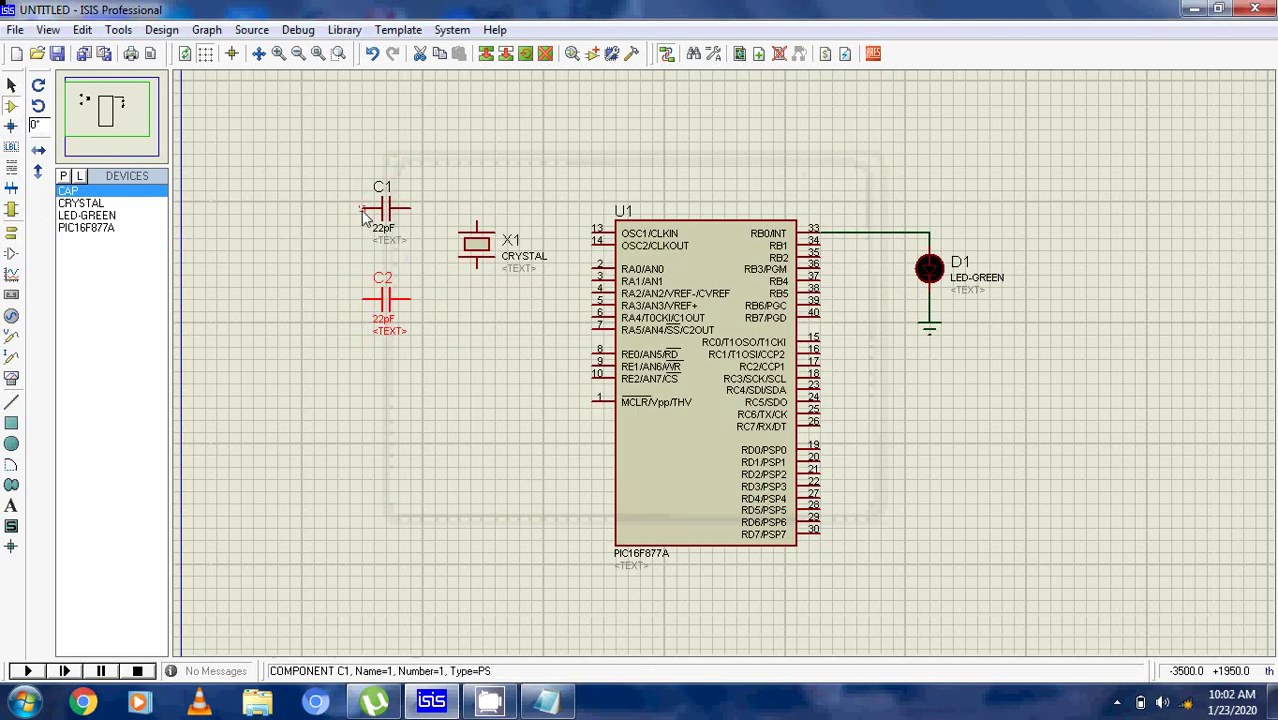
Step: Join the left pins of C1 and C2, and wire C2 to pin 14 OSC2/CLKOUT
{"action": "left_click", "coordinate": [362, 210]}
{"action": "left_click", "coordinate": [362, 299]}
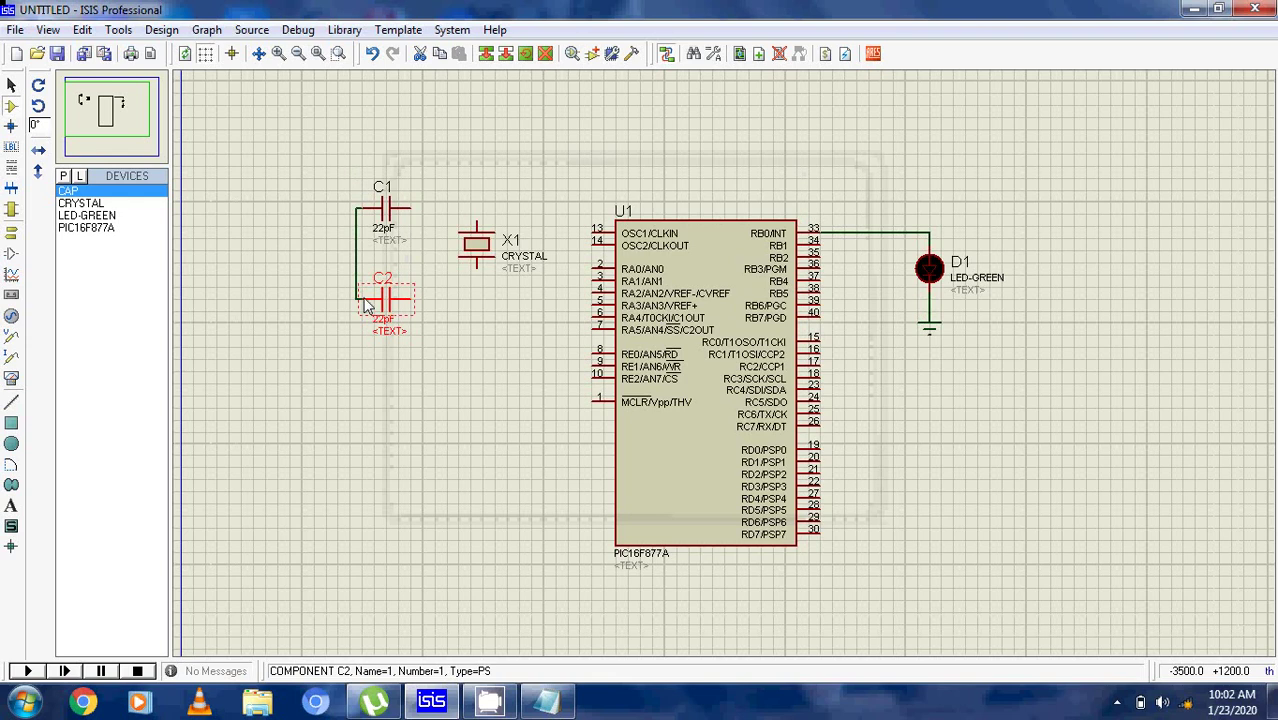
{"action": "left_click", "coordinate": [446, 299]}
{"action": "left_click", "coordinate": [412, 299]}
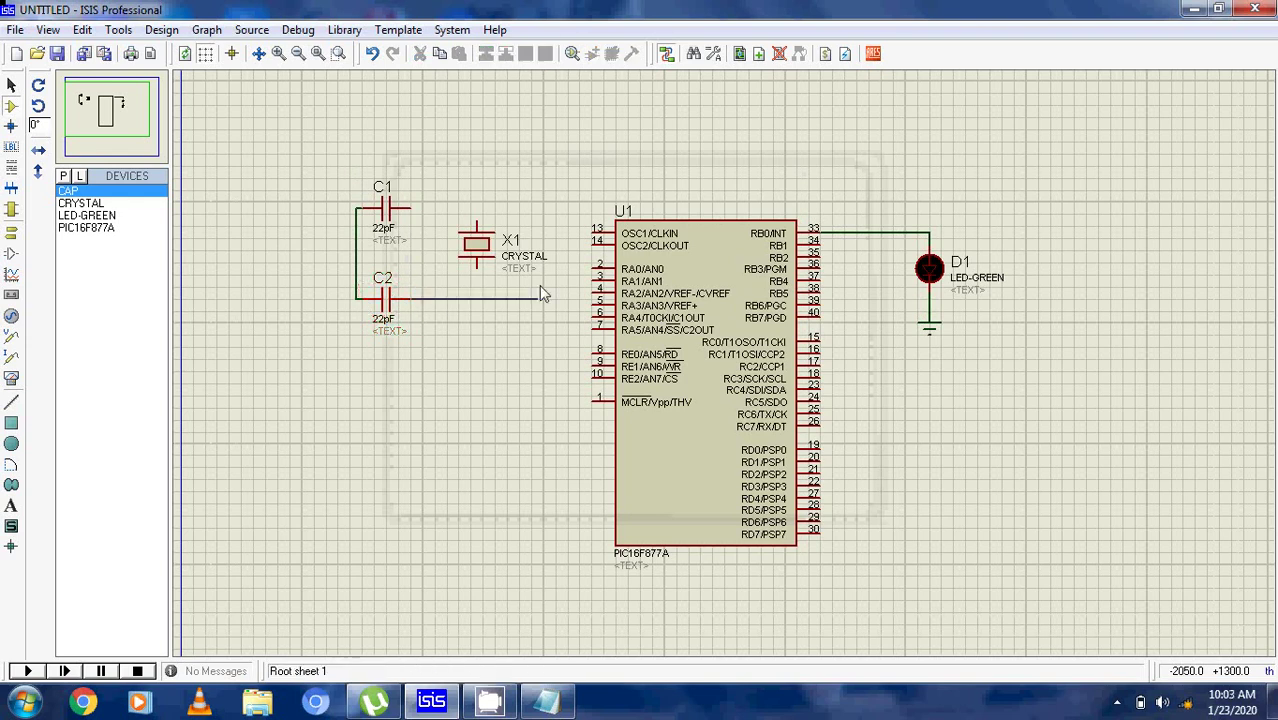
{"action": "left_click", "coordinate": [598, 246]}
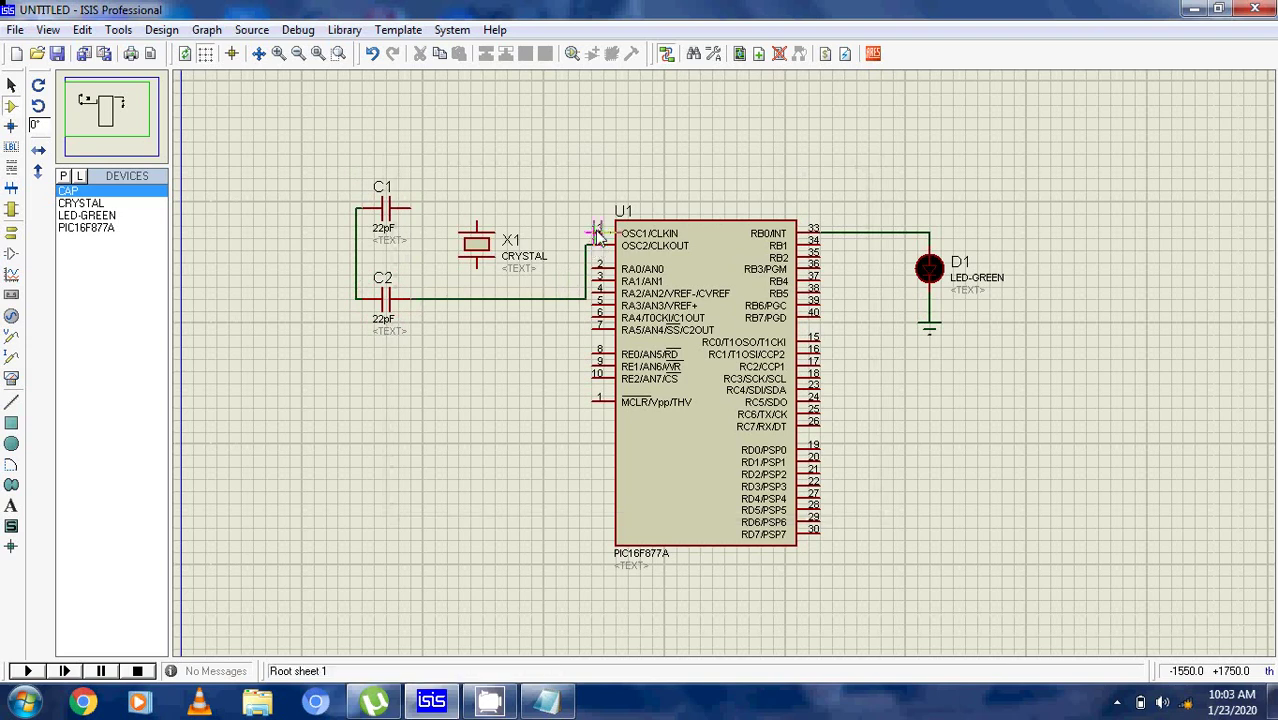
Step: Wire pin 13 OSC1/CLKIN to C1 and the crystal's bottom pin to the C2 line
{"action": "left_click", "coordinate": [597, 236]}
{"action": "left_click", "coordinate": [597, 236]}
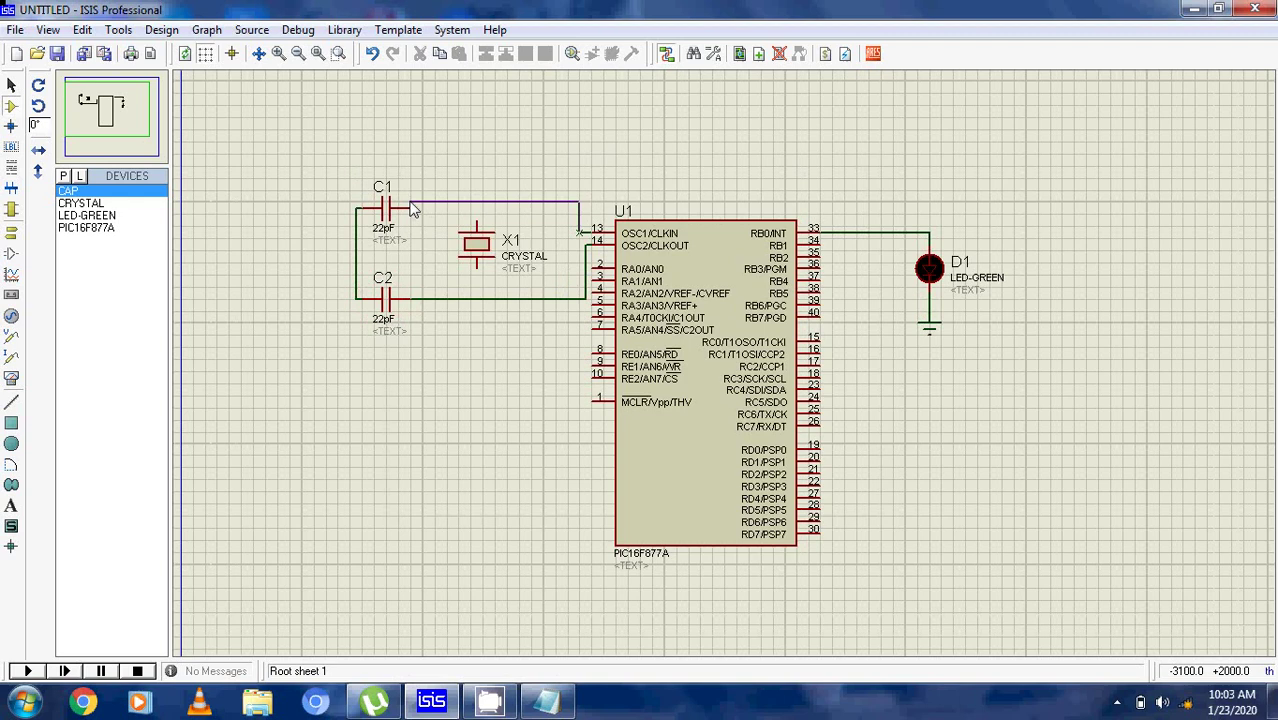
{"action": "left_click", "coordinate": [411, 208]}
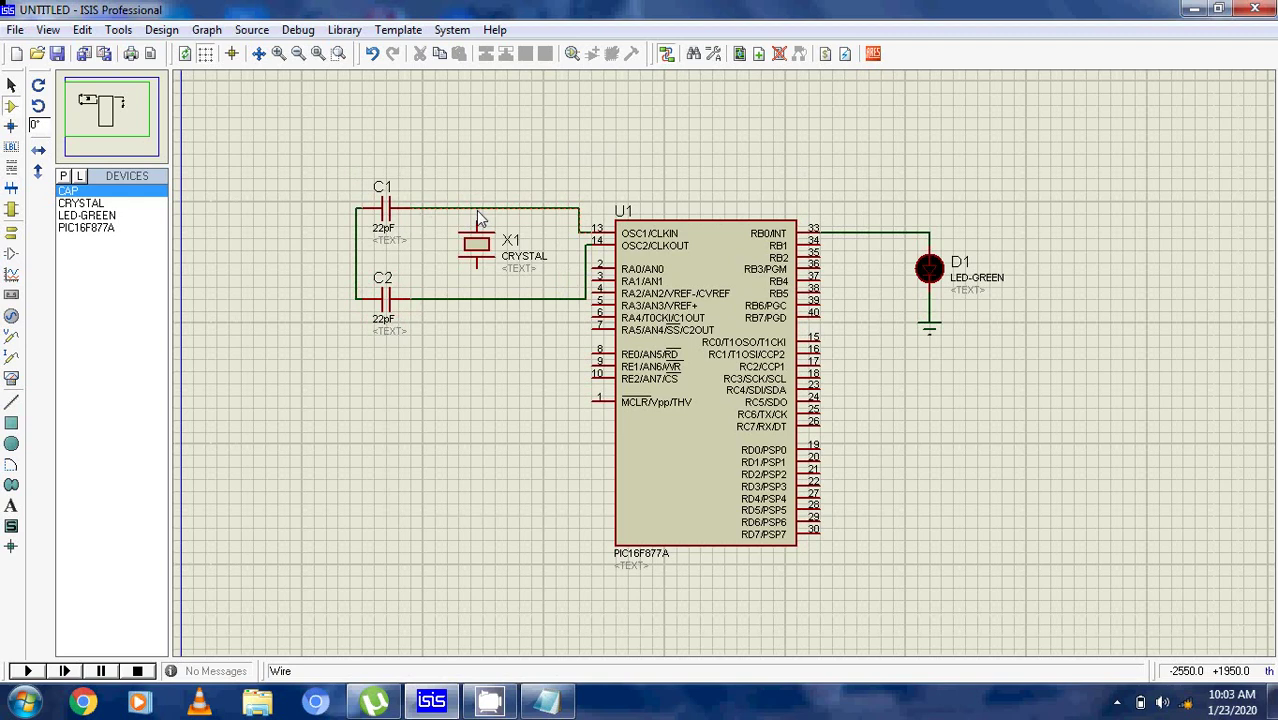
{"action": "left_click", "coordinate": [476, 270]}
{"action": "left_click", "coordinate": [476, 299]}
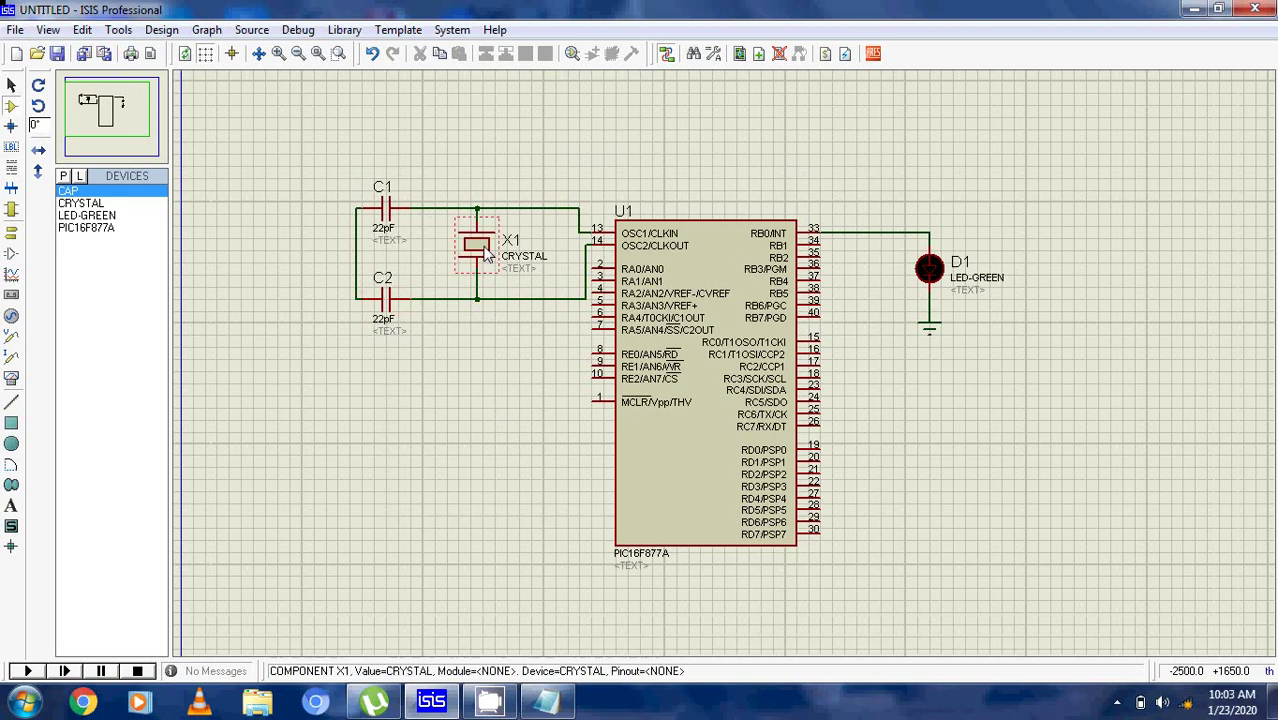
Step: Set crystal X1's frequency from 1MHz to 20MHz to match U1's clock
{"action": "double_click", "coordinate": [486, 255]}
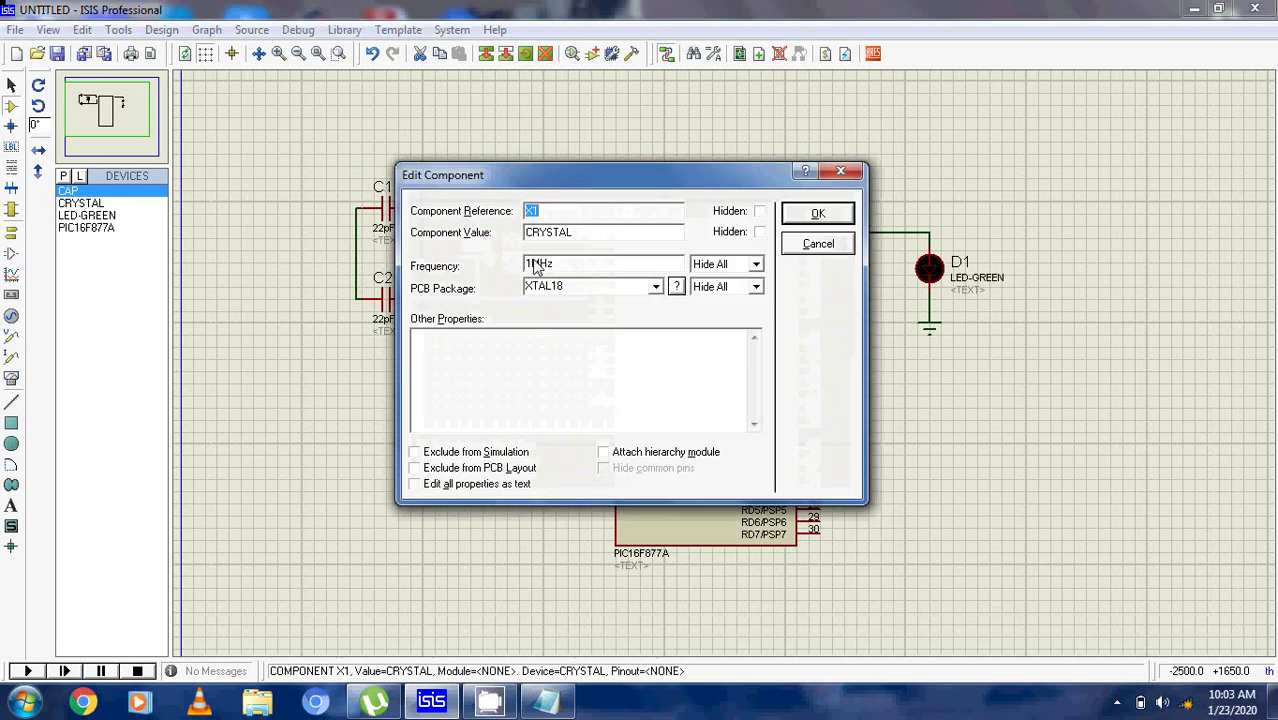
{"action": "left_click", "coordinate": [532, 263]}
{"action": "key", "text": "BackSpace"}
{"action": "type", "text": "20"}
{"action": "key", "text": "Return"}
{"action": "left_click", "coordinate": [585, 285]}
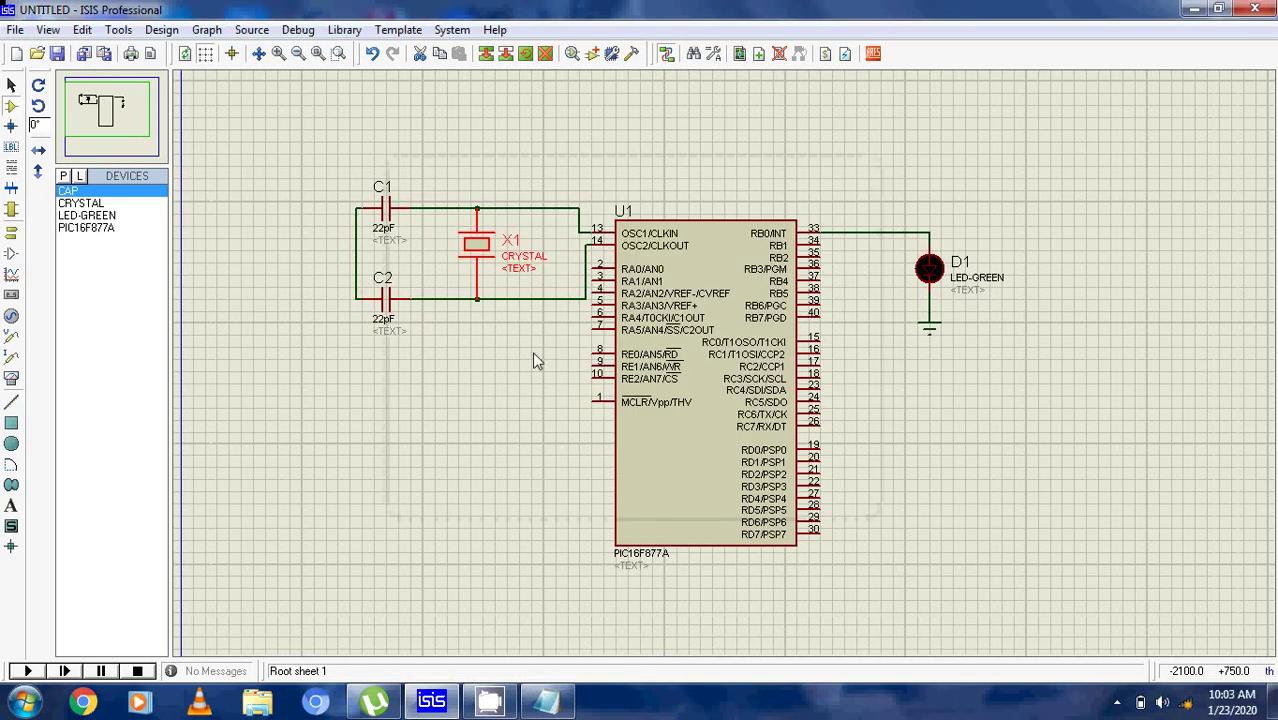
{"action": "left_click", "coordinate": [533, 355]}
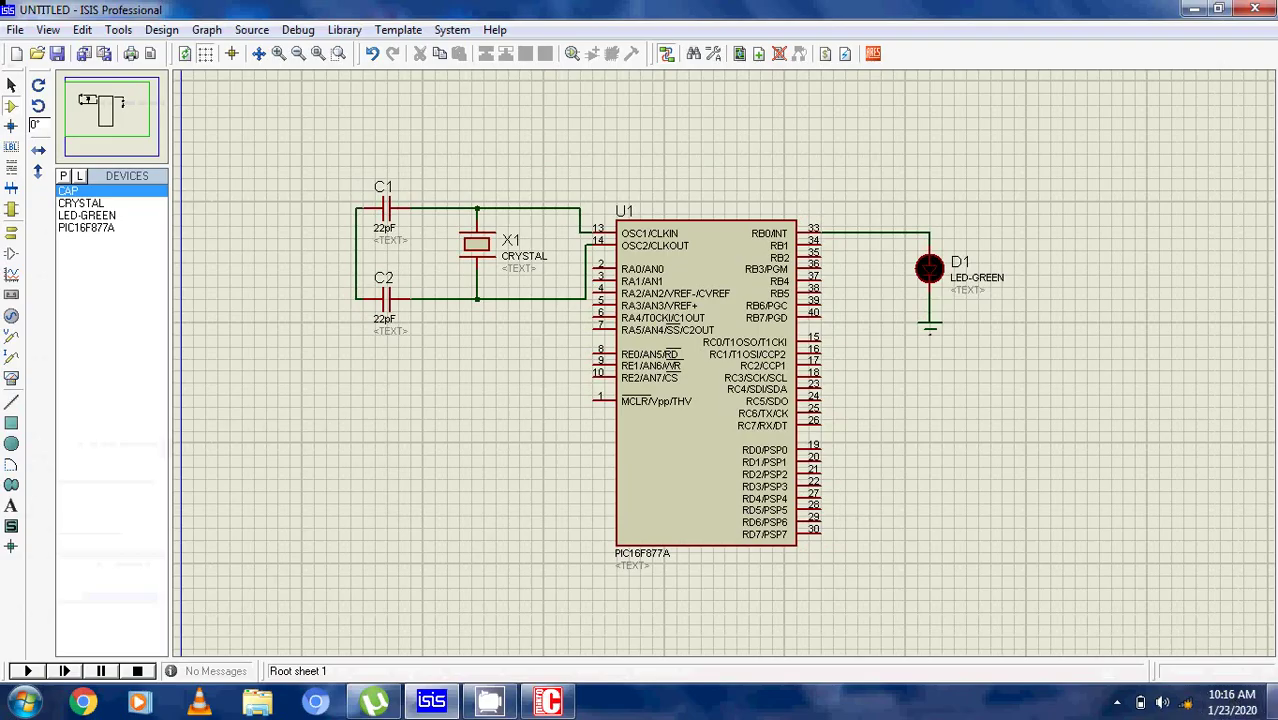
Step: Restore the running mikroC PRO for PIC window from the taskbar and open its Project menu
{"action": "left_click", "coordinate": [1271, 700]}
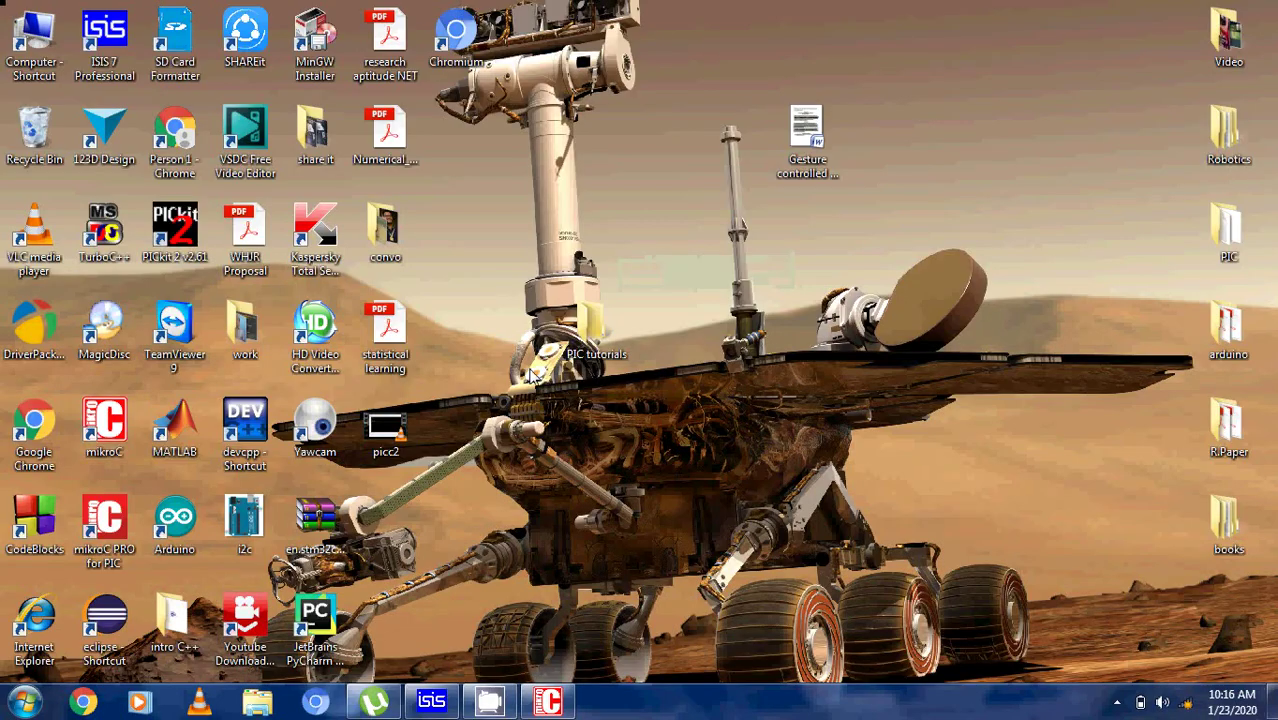
{"action": "left_click", "coordinate": [112, 428]}
{"action": "left_click", "coordinate": [547, 700]}
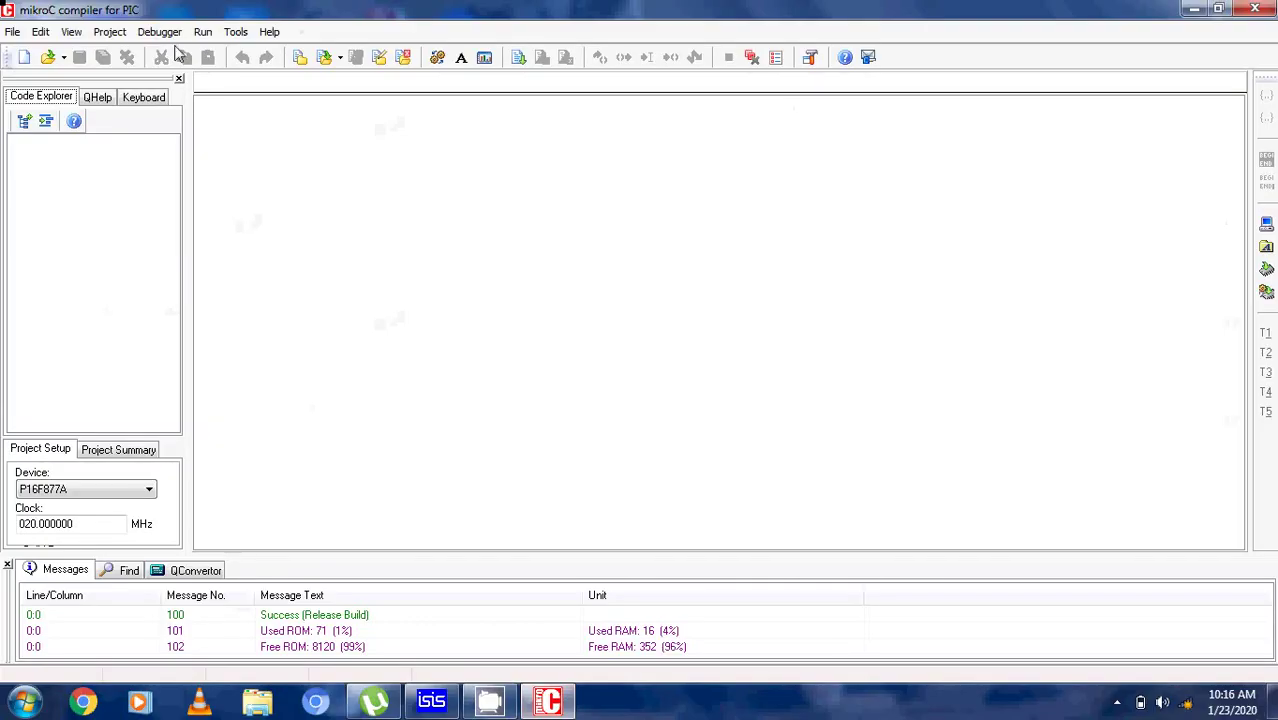
{"action": "left_click", "coordinate": [110, 31]}
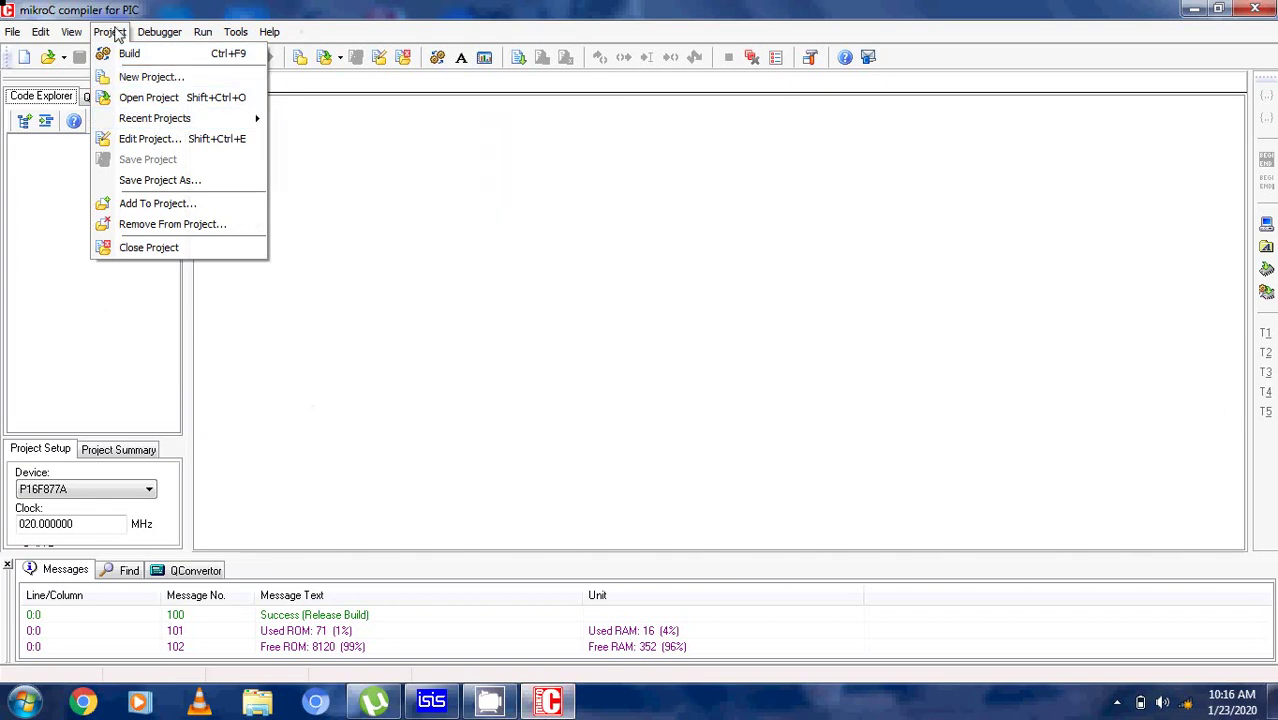
Step: Start a new project, replacing the old name chaser with led_blinking
{"action": "left_click", "coordinate": [165, 79]}
{"action": "left_click", "coordinate": [613, 169]}
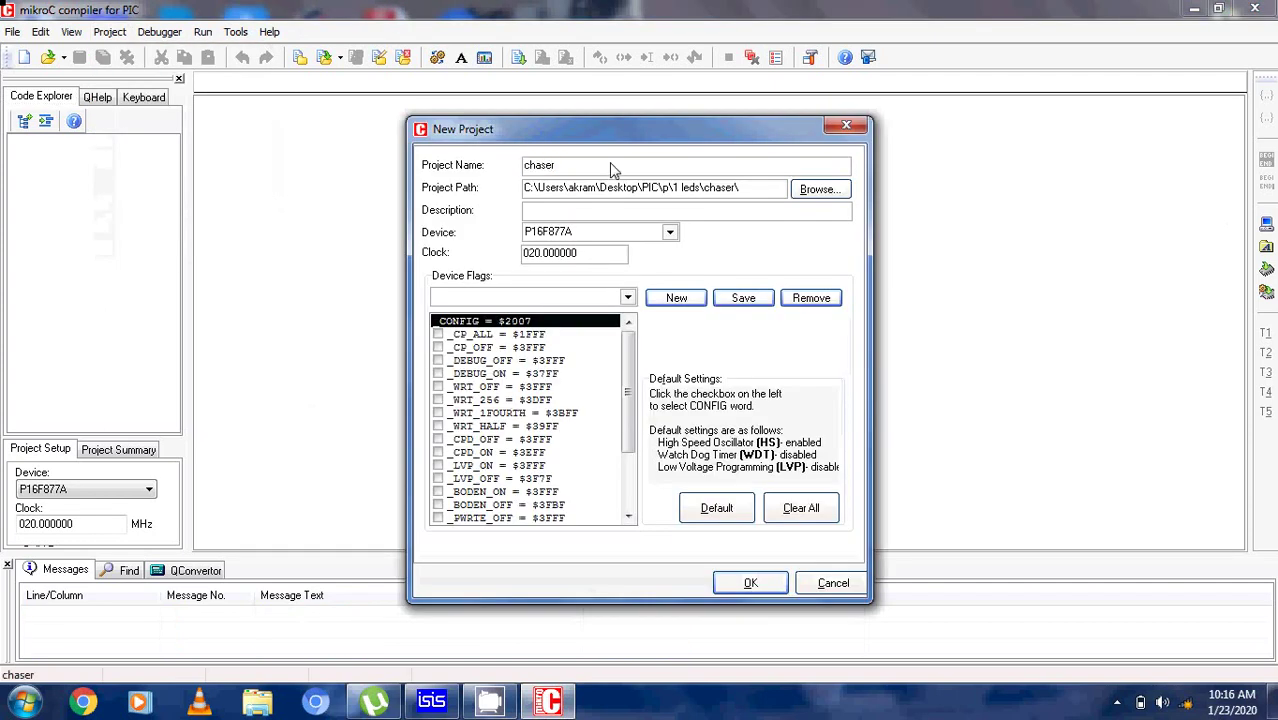
{"action": "key", "text": "BackSpace"}
{"action": "key", "text": "BackSpace"}
{"action": "key", "text": "BackSpace"}
{"action": "key", "text": "BackSpace"}
{"action": "key", "text": "BackSpace"}
{"action": "key", "text": "BackSpace"}
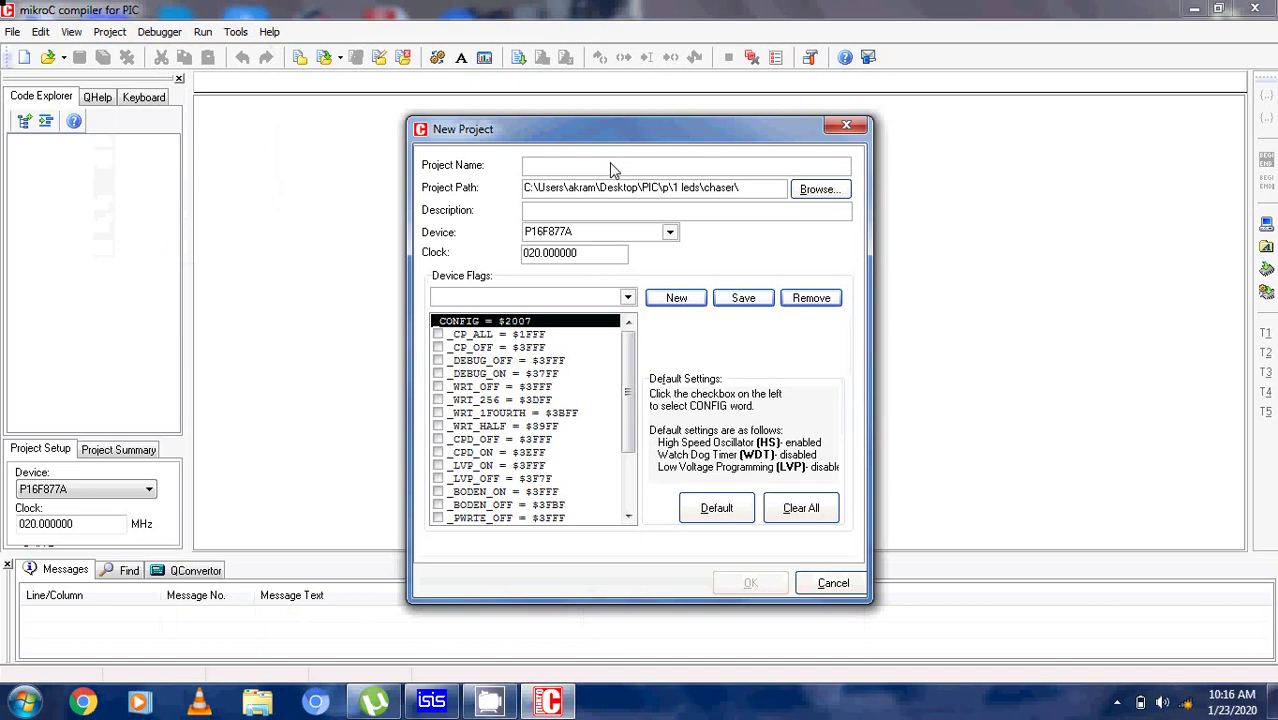
{"action": "type", "text": "le"}
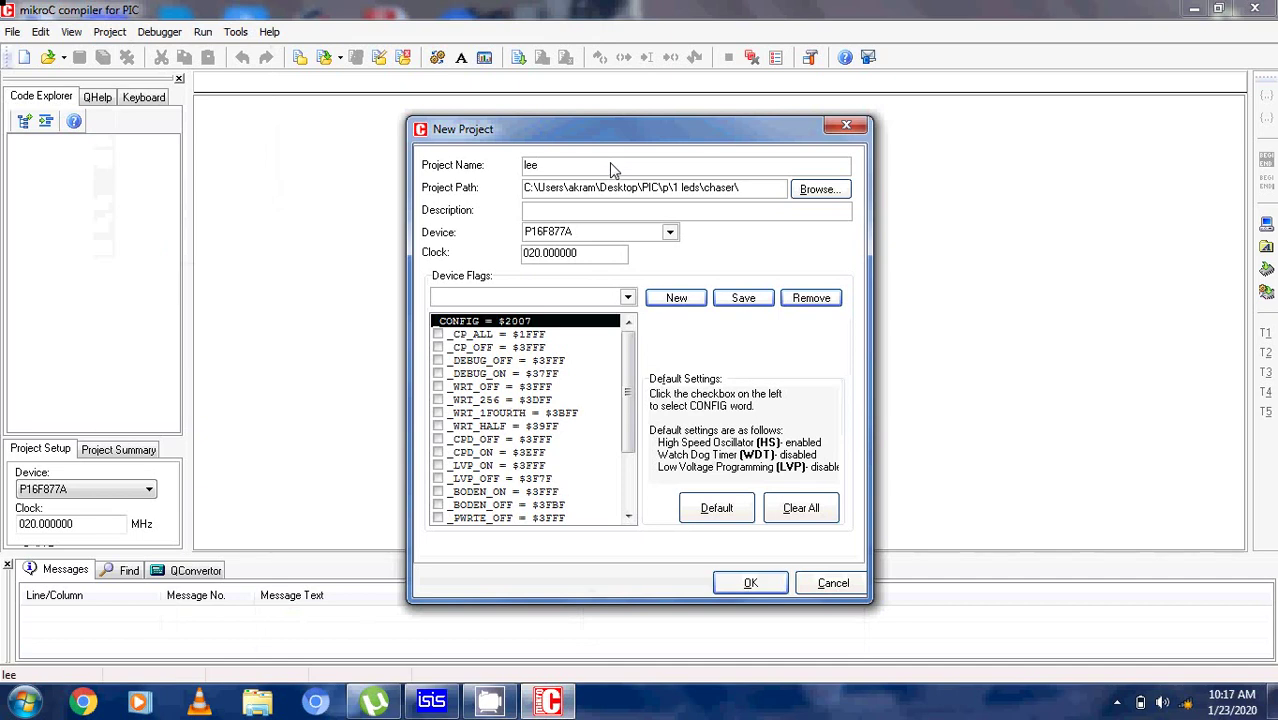
{"action": "type", "text": "d_"}
{"action": "type", "text": "blinking"}
Step: Put the project in the PIC tutorials folder, apply Default configuration flags, and create it
{"action": "left_click", "coordinate": [816, 189]}
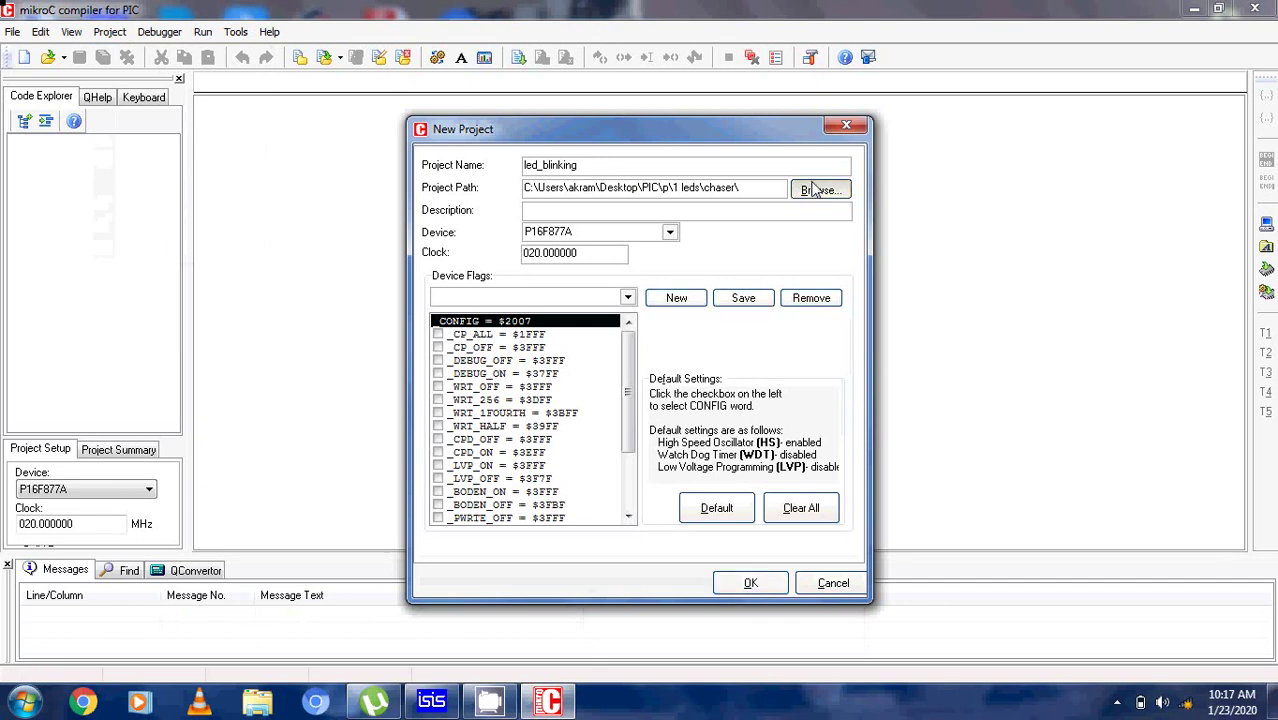
{"action": "left_click", "coordinate": [772, 340]}
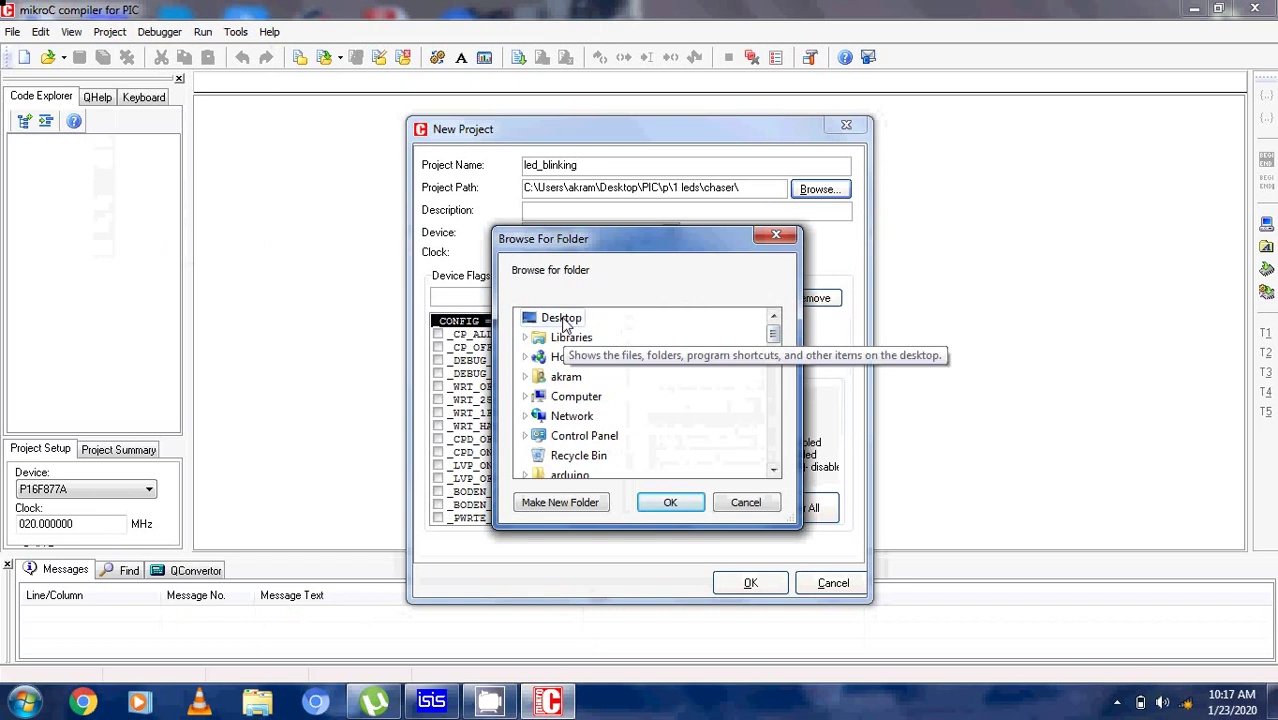
{"action": "left_click", "coordinate": [771, 440]}
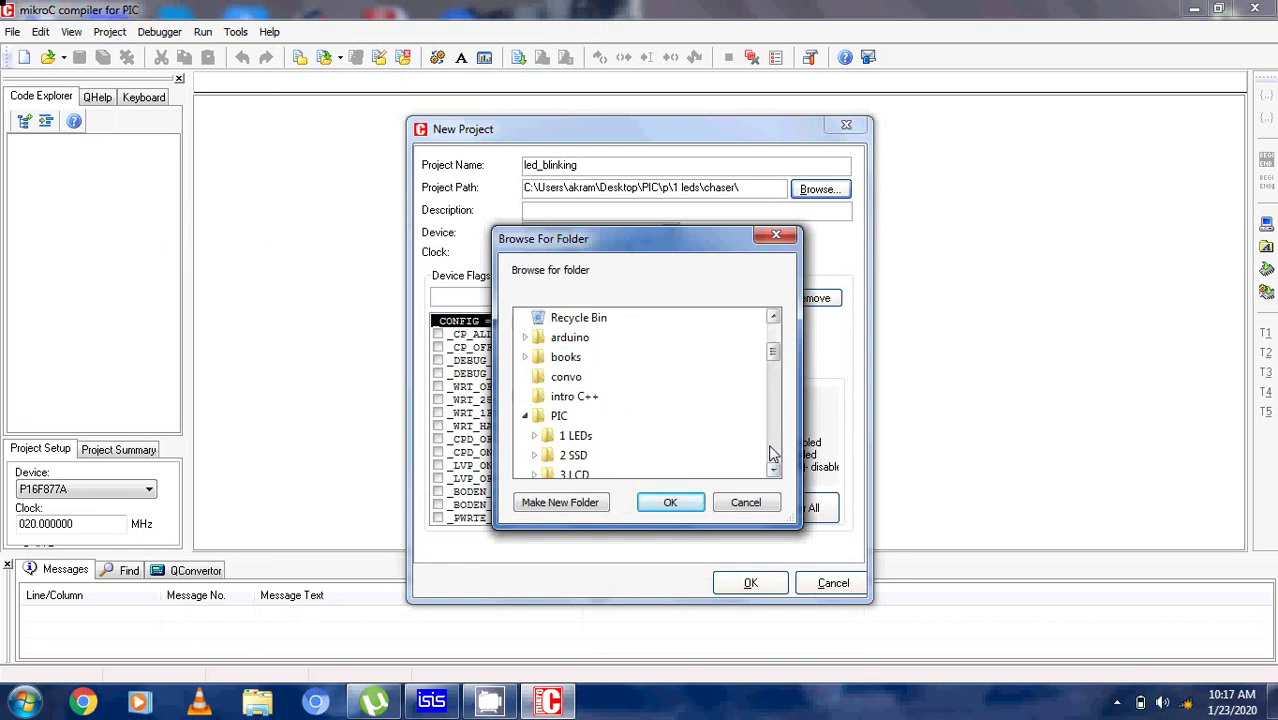
{"action": "left_click", "coordinate": [772, 342]}
{"action": "left_click", "coordinate": [525, 418]}
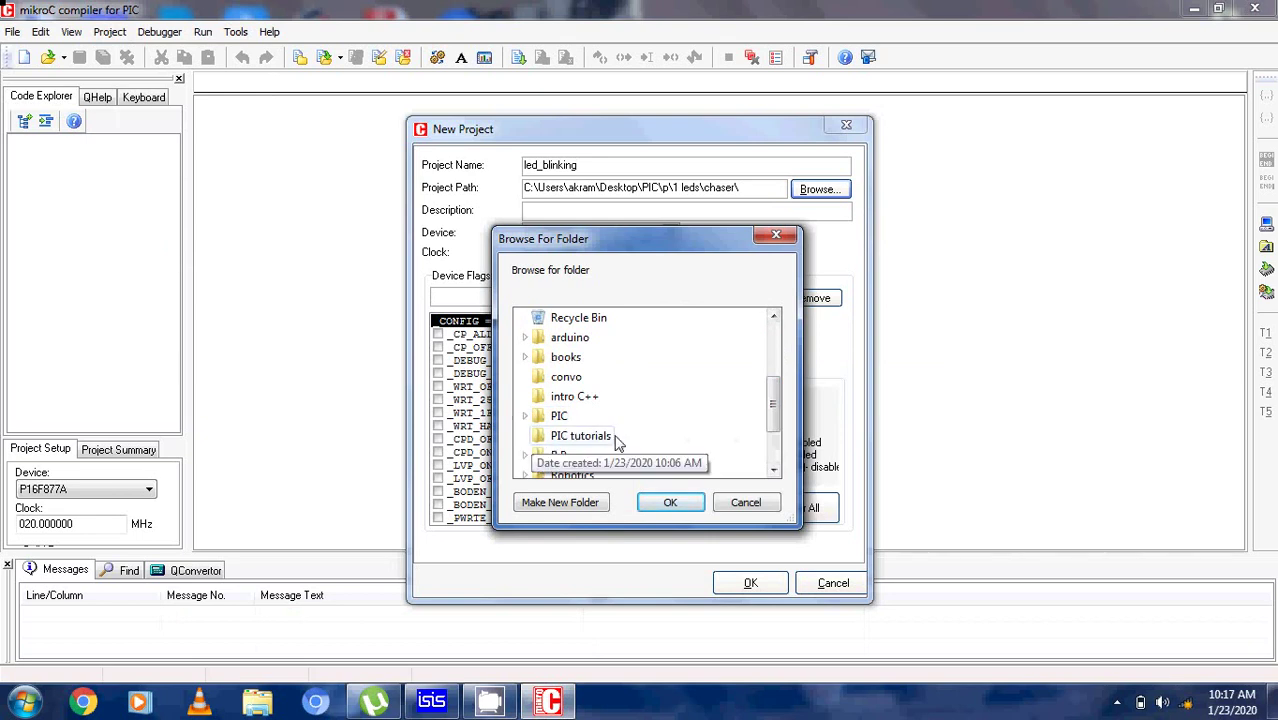
{"action": "left_click", "coordinate": [600, 438]}
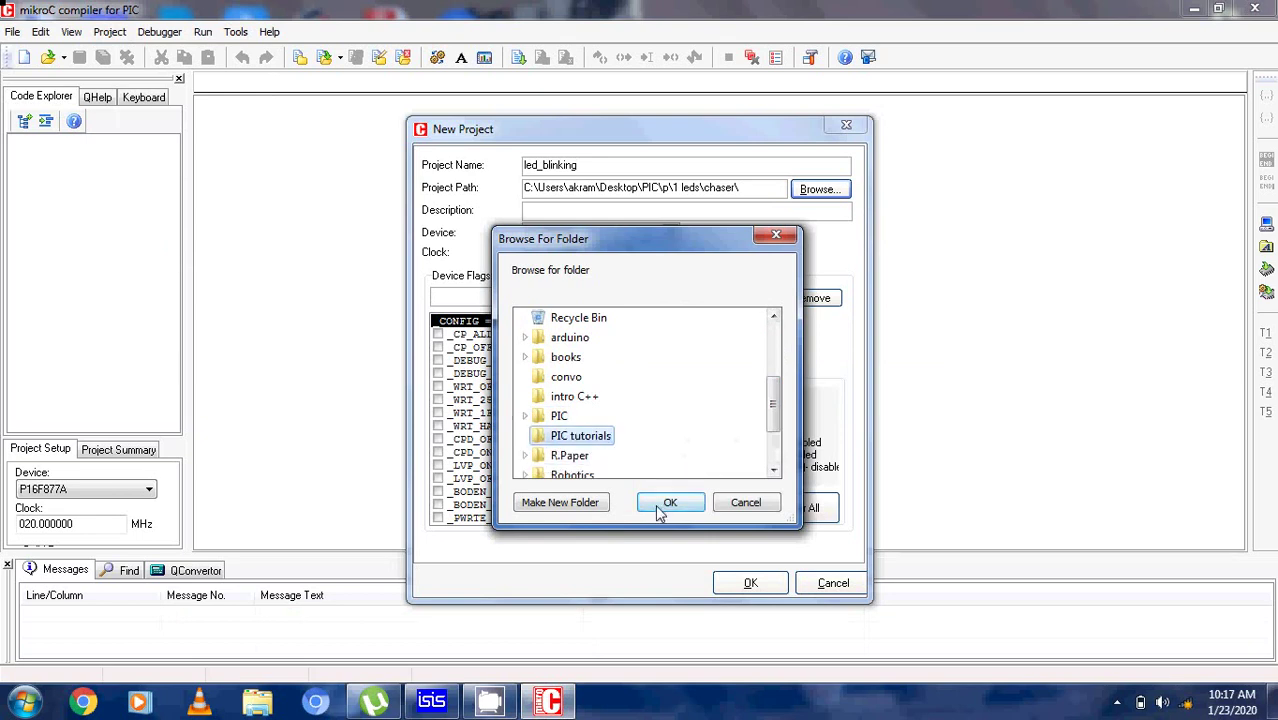
{"action": "left_click", "coordinate": [658, 505]}
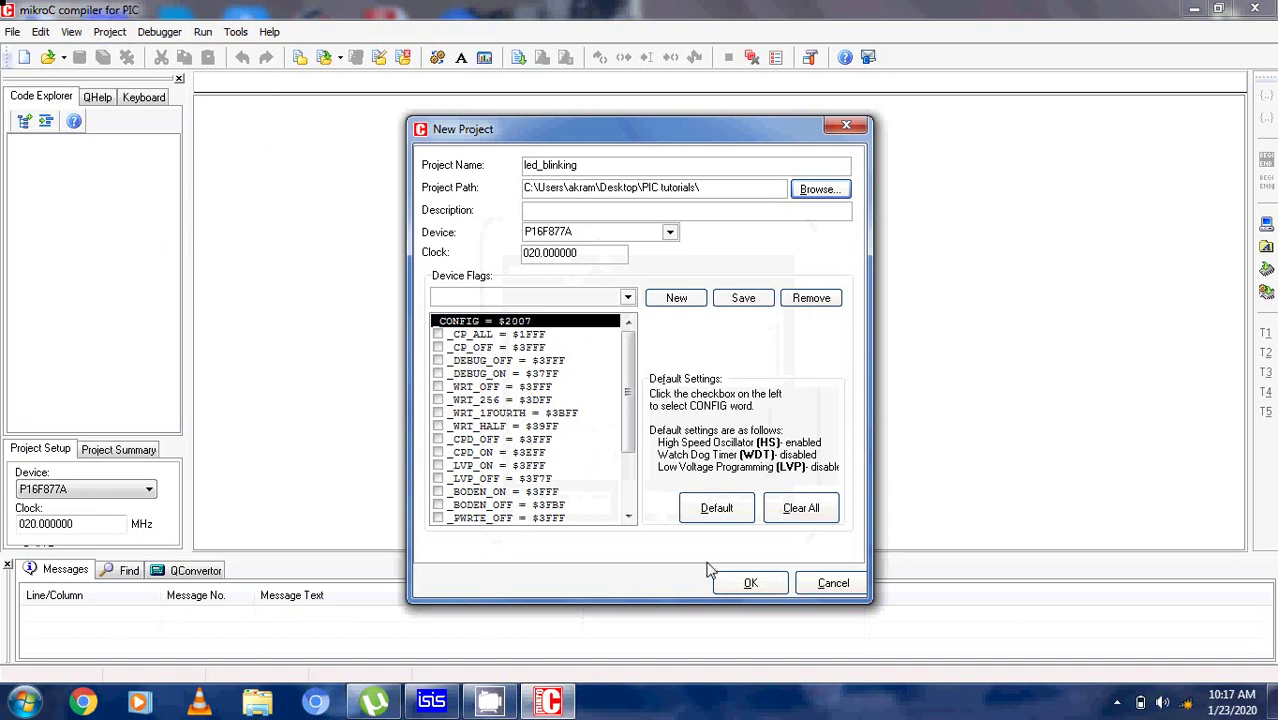
{"action": "left_click", "coordinate": [724, 513]}
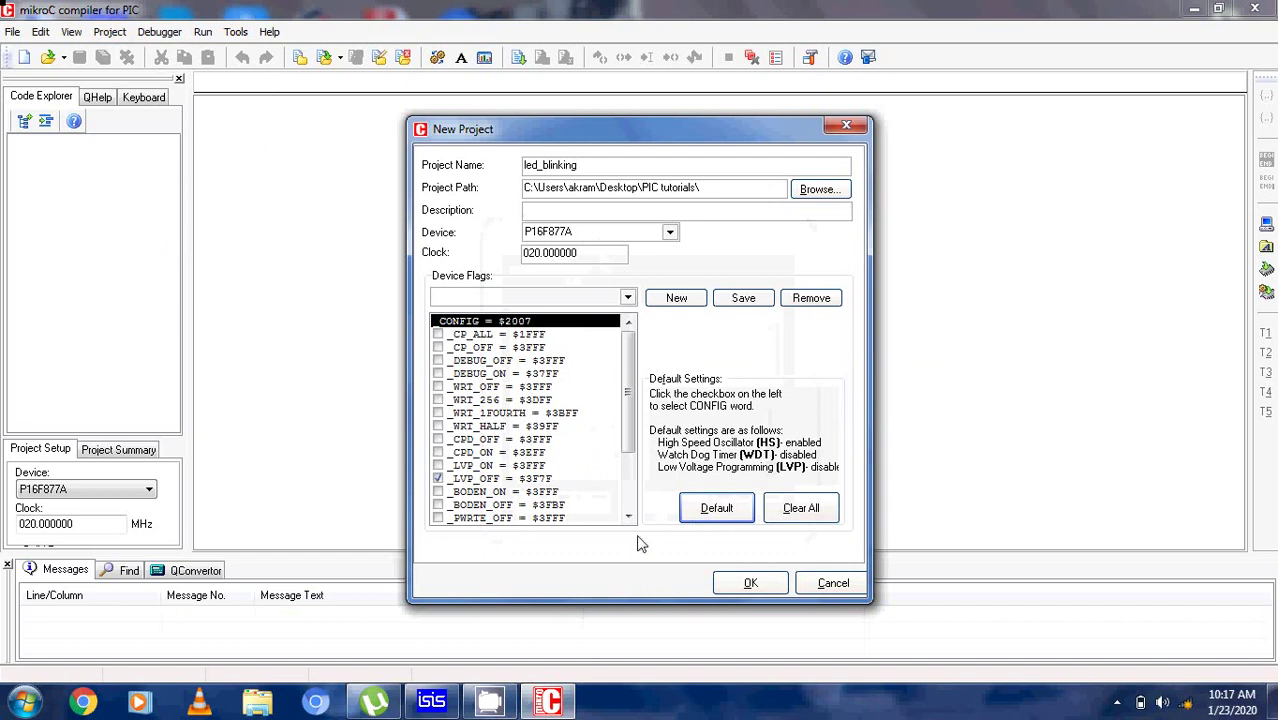
{"action": "left_click", "coordinate": [751, 583]}
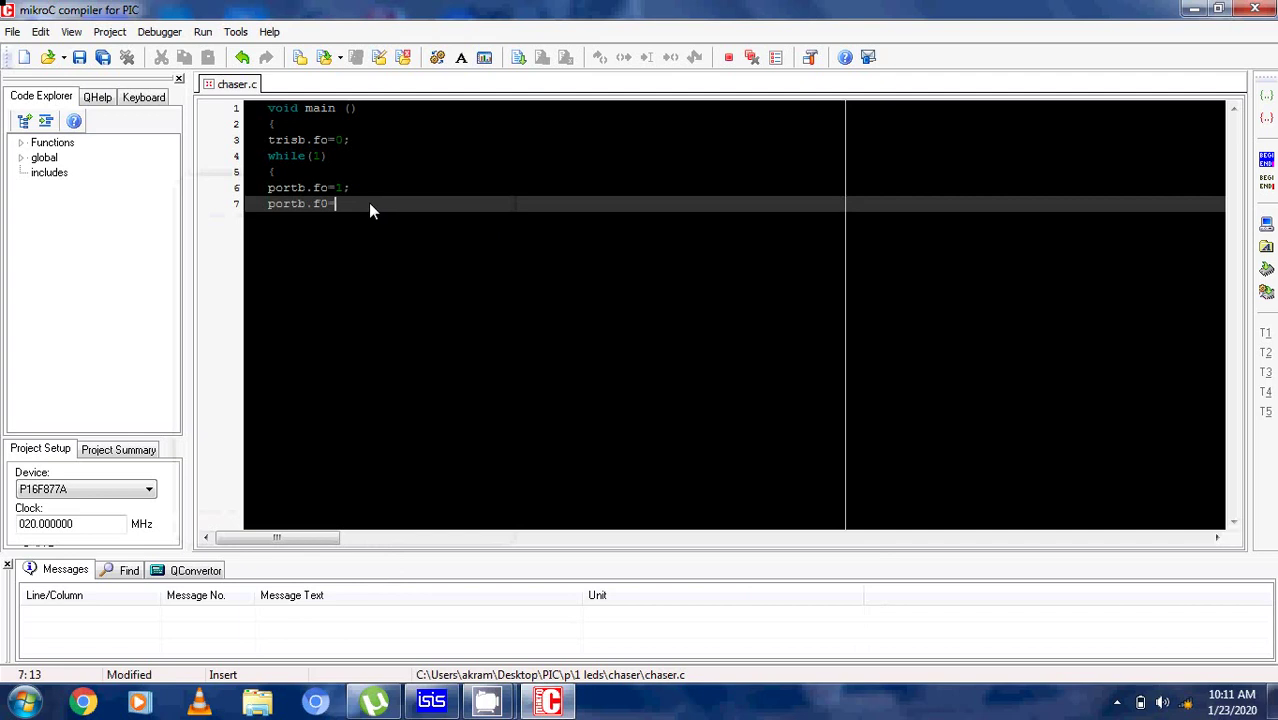
Step: Complete the portb.f0 line and add delay_ms(100); below it, fixing the hyphen typo
{"action": "key", "text": "BackSpace"}
{"action": "key", "text": "BackSpace"}
{"action": "key", "text": "BackSpace"}
{"action": "type", "text": "f0="}
{"action": "key", "text": "Home"}
{"action": "key", "text": "Return"}
{"action": "key", "text": "Up"}
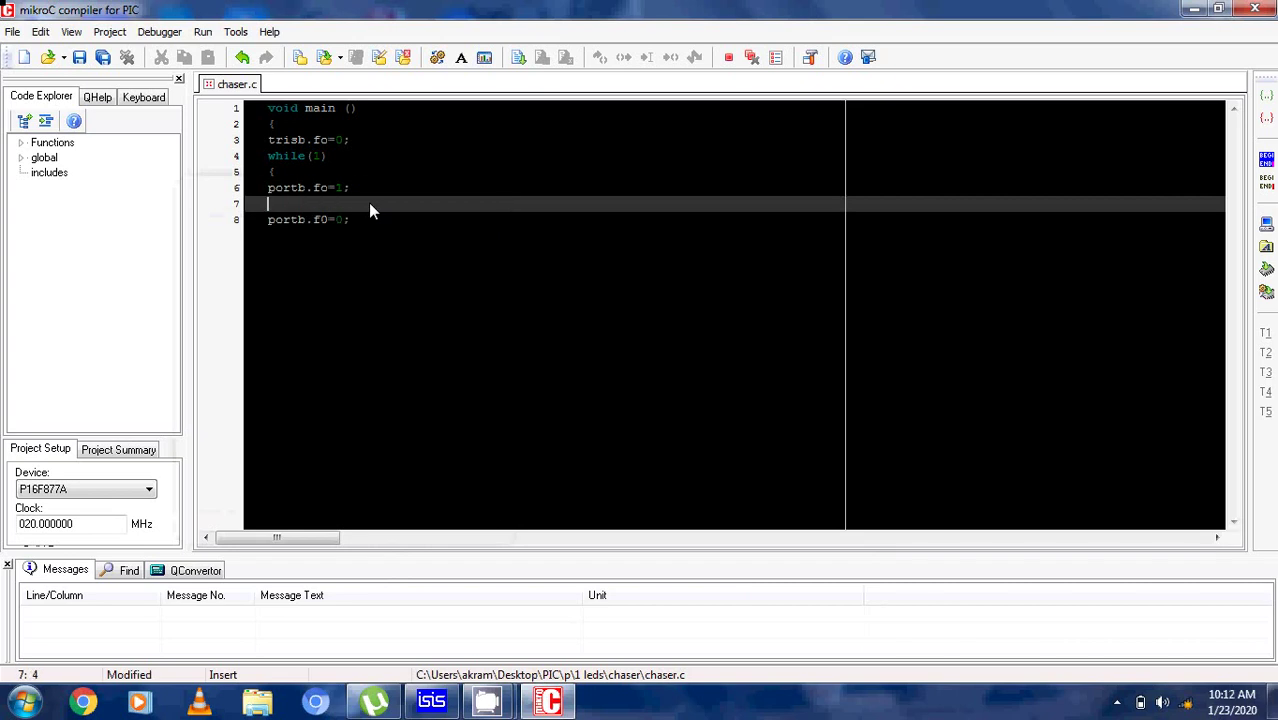
{"action": "type", "text": "delay-"}
{"action": "type", "text": "ms(100"}
{"action": "type", "text": ");"}
{"action": "left_click", "coordinate": [314, 205]}
{"action": "key", "text": "BackSpace"}
{"action": "type", "text": "_"}
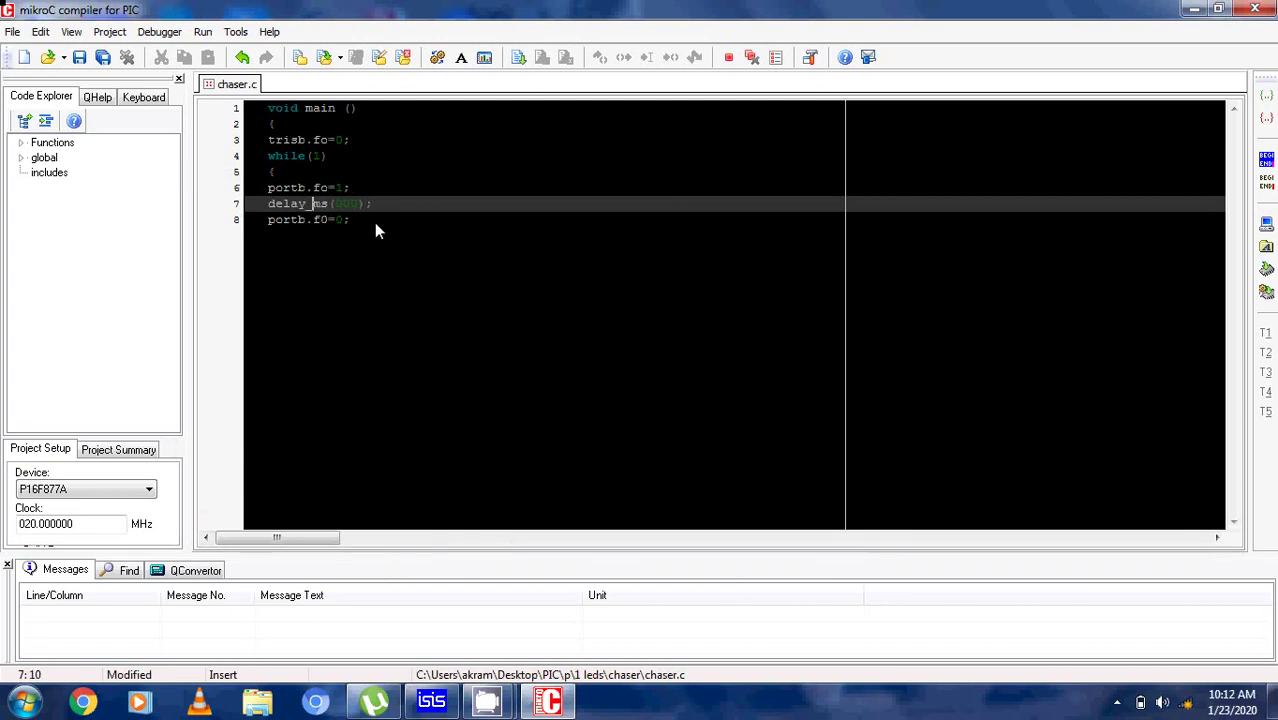
Step: Add delay_ms(100); after portb.f0=0 and close the loop and main with two braces
{"action": "left_click", "coordinate": [374, 222]}
{"action": "key", "text": "Return"}
{"action": "type", "text": "de"}
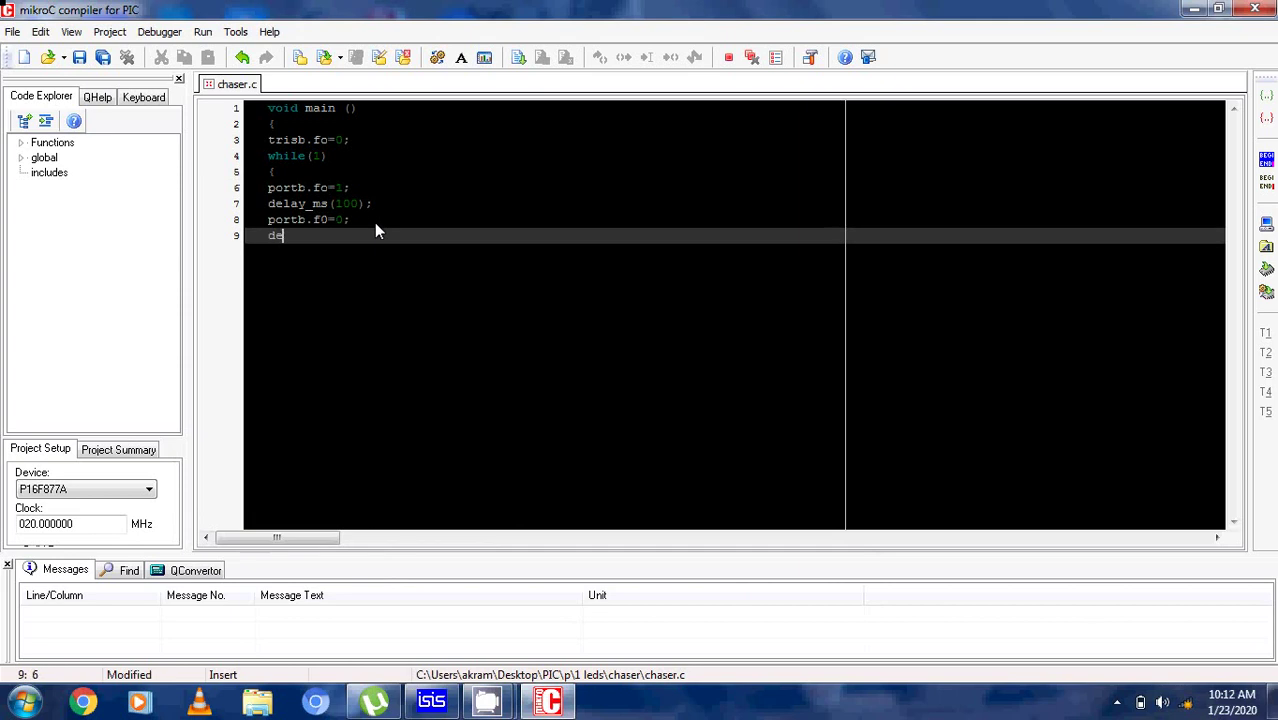
{"action": "type", "text": "lay_ms"}
{"action": "type", "text": "(100)"}
{"action": "type", "text": ";"}
{"action": "key", "text": "Return"}
{"action": "type", "text": "}"}
{"action": "key", "text": "Return"}
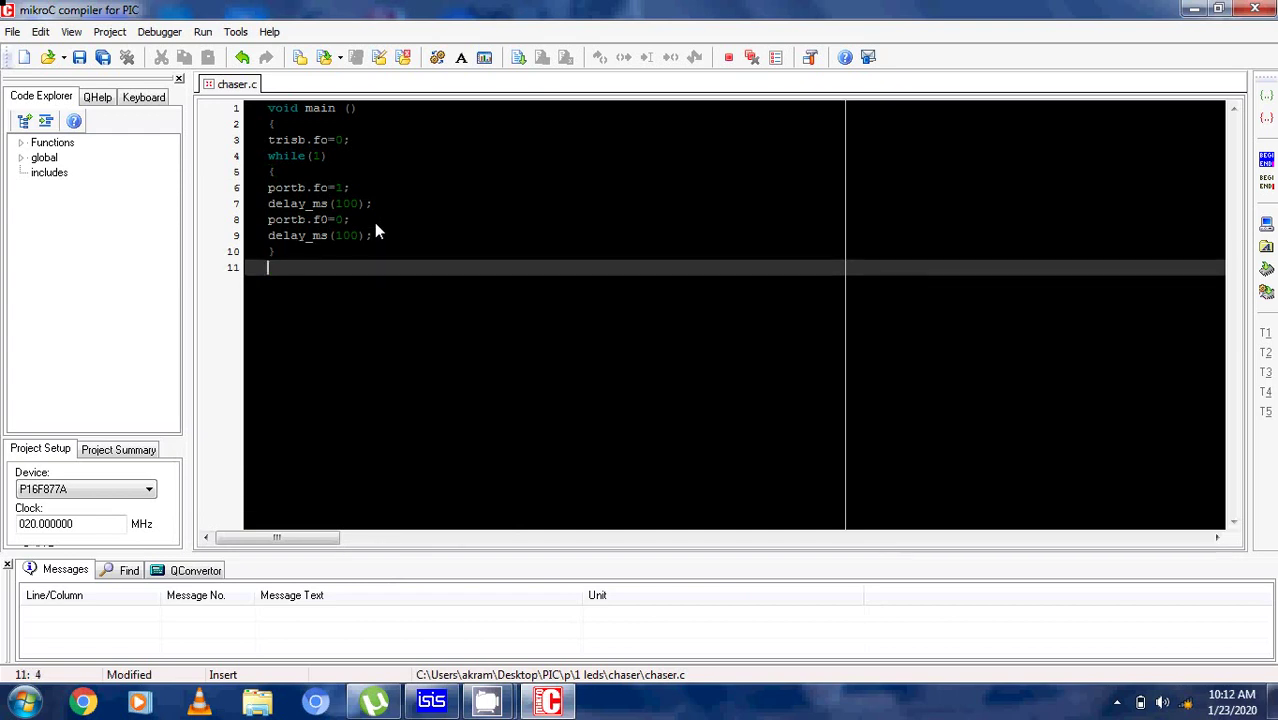
{"action": "type", "text": "}"}
Step: Review the code and correct trisb.fo to trisb.f0 on line 3
{"action": "left_click", "coordinate": [408, 125]}
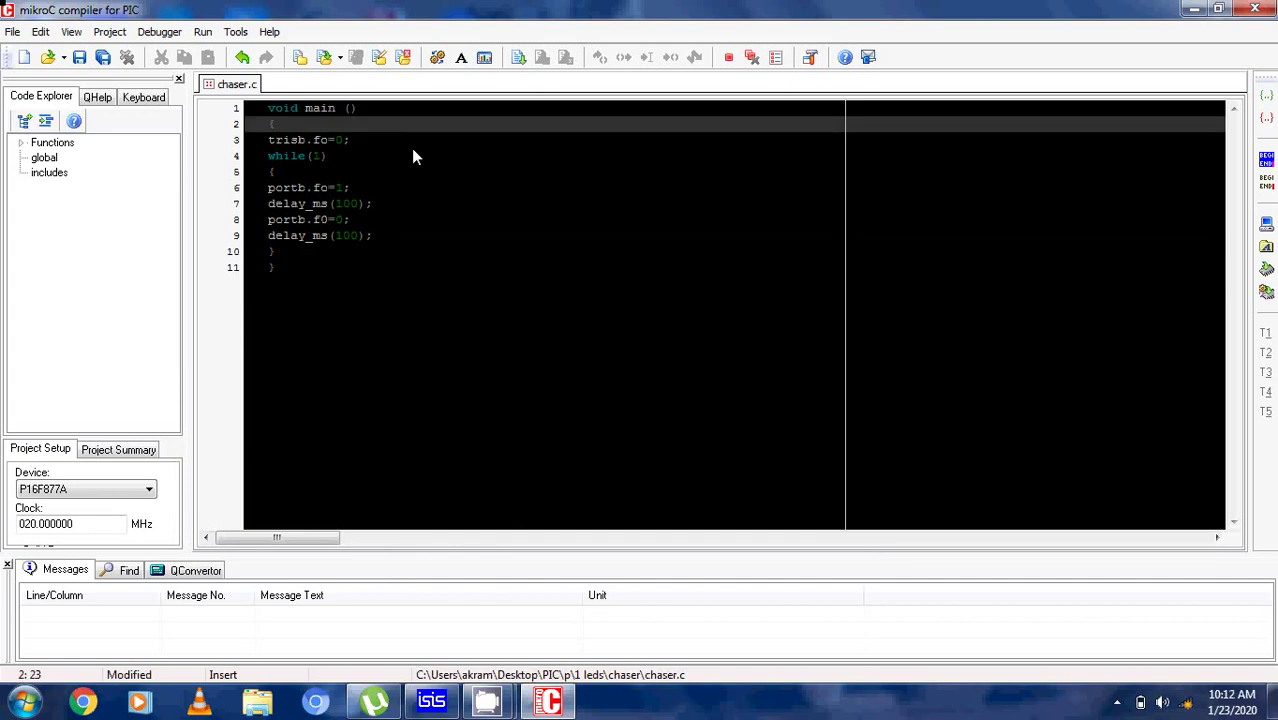
{"action": "left_click", "coordinate": [411, 155]}
{"action": "key", "text": "Up"}
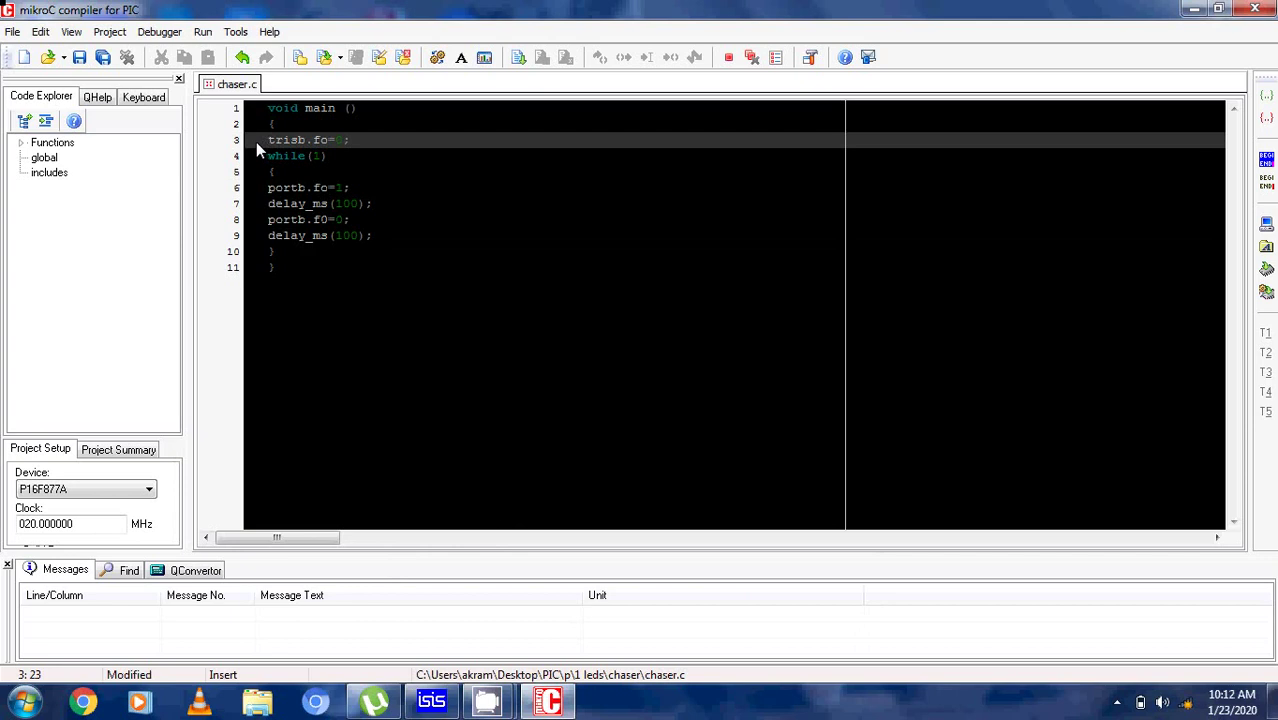
{"action": "left_click", "coordinate": [327, 130]}
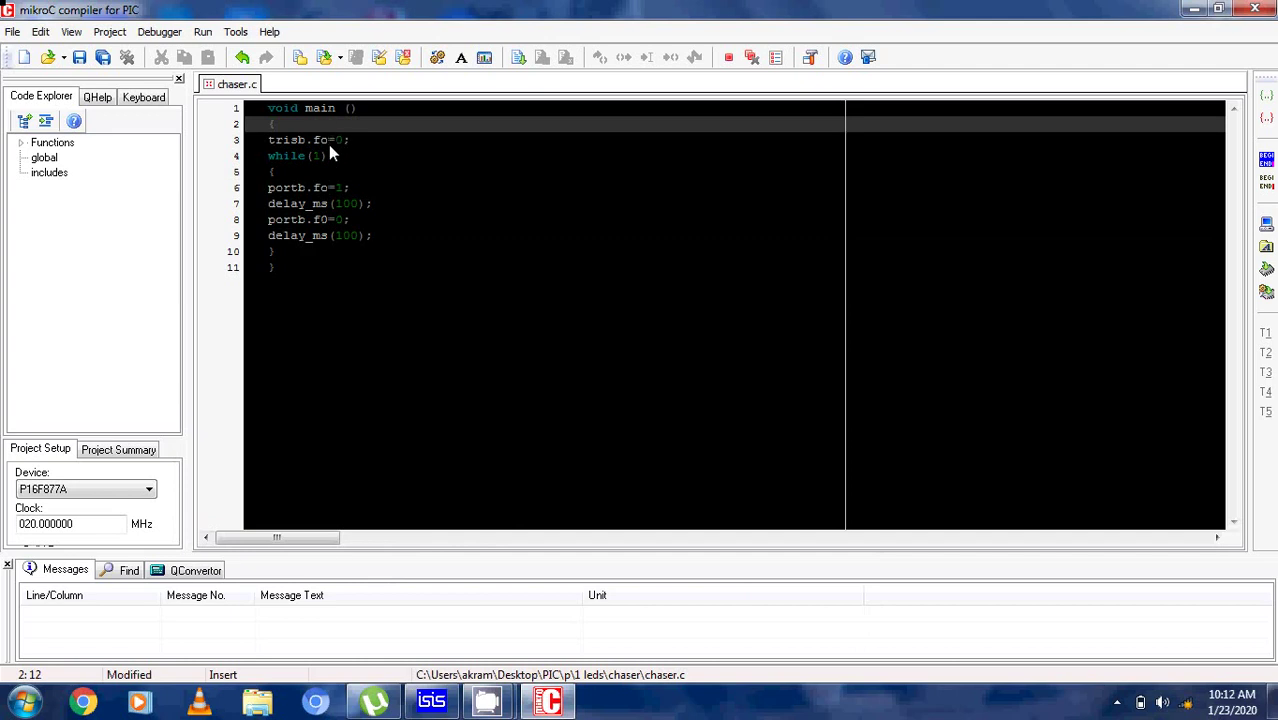
{"action": "left_click", "coordinate": [329, 144]}
{"action": "key", "text": "BackSpace"}
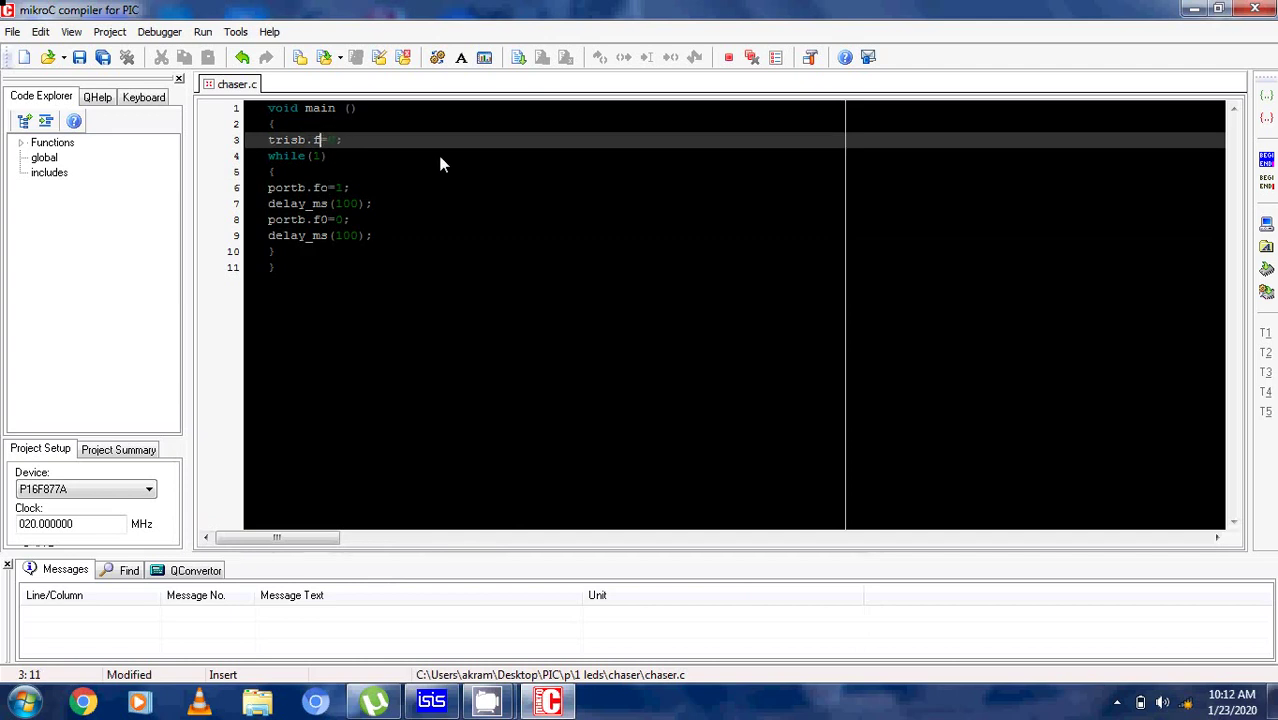
{"action": "type", "text": "0"}
{"action": "left_click", "coordinate": [331, 187]}
{"action": "type", "text": "0"}
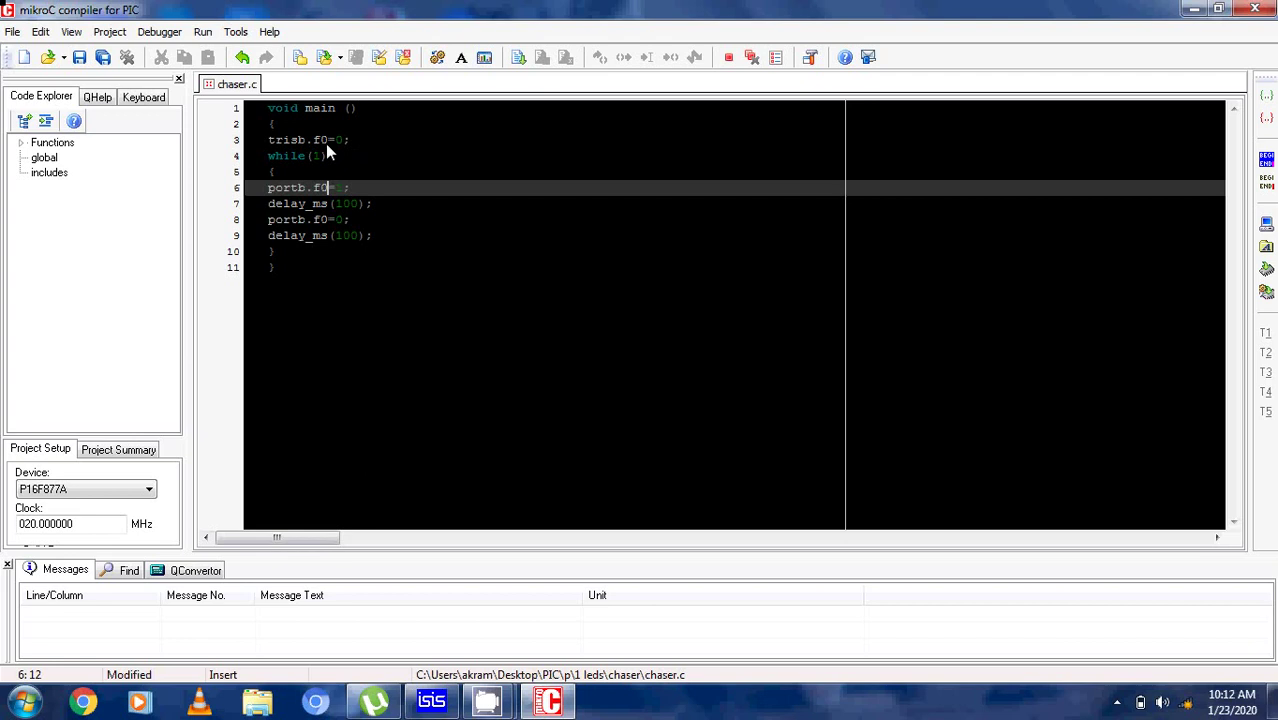
{"action": "left_click", "coordinate": [325, 143]}
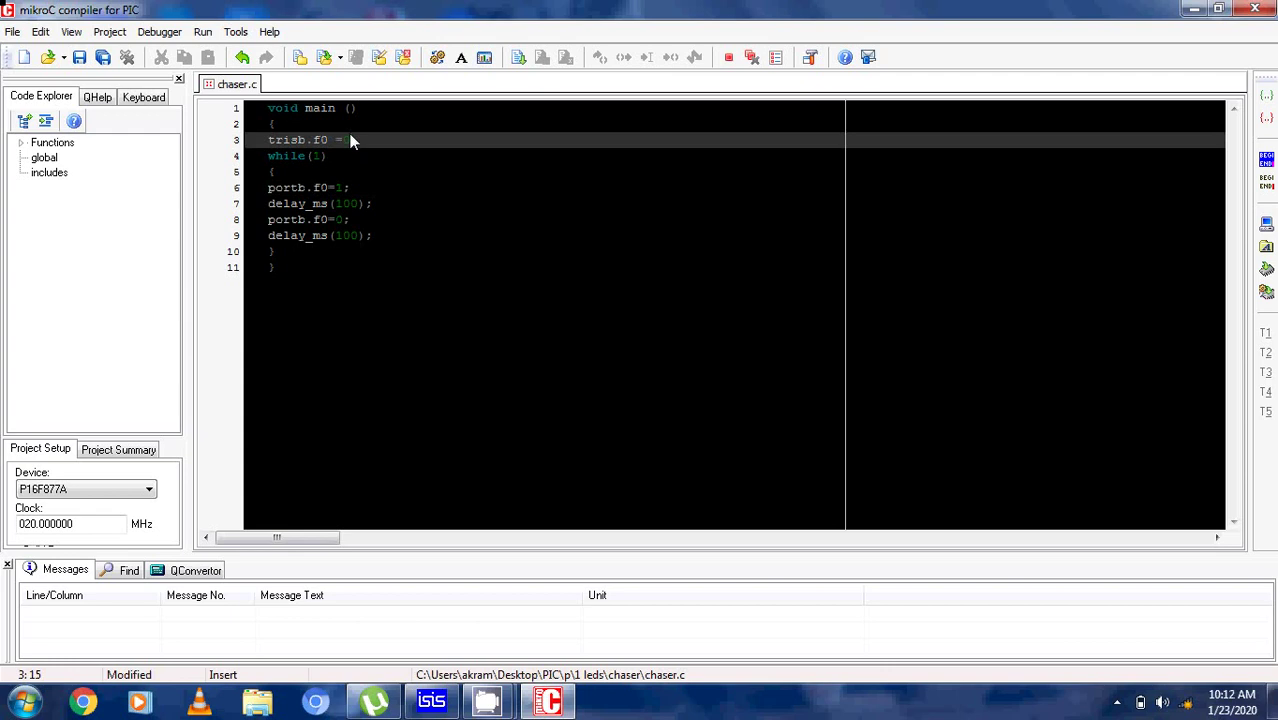
{"action": "type", "text": "0"}
{"action": "left_click", "coordinate": [438, 188]}
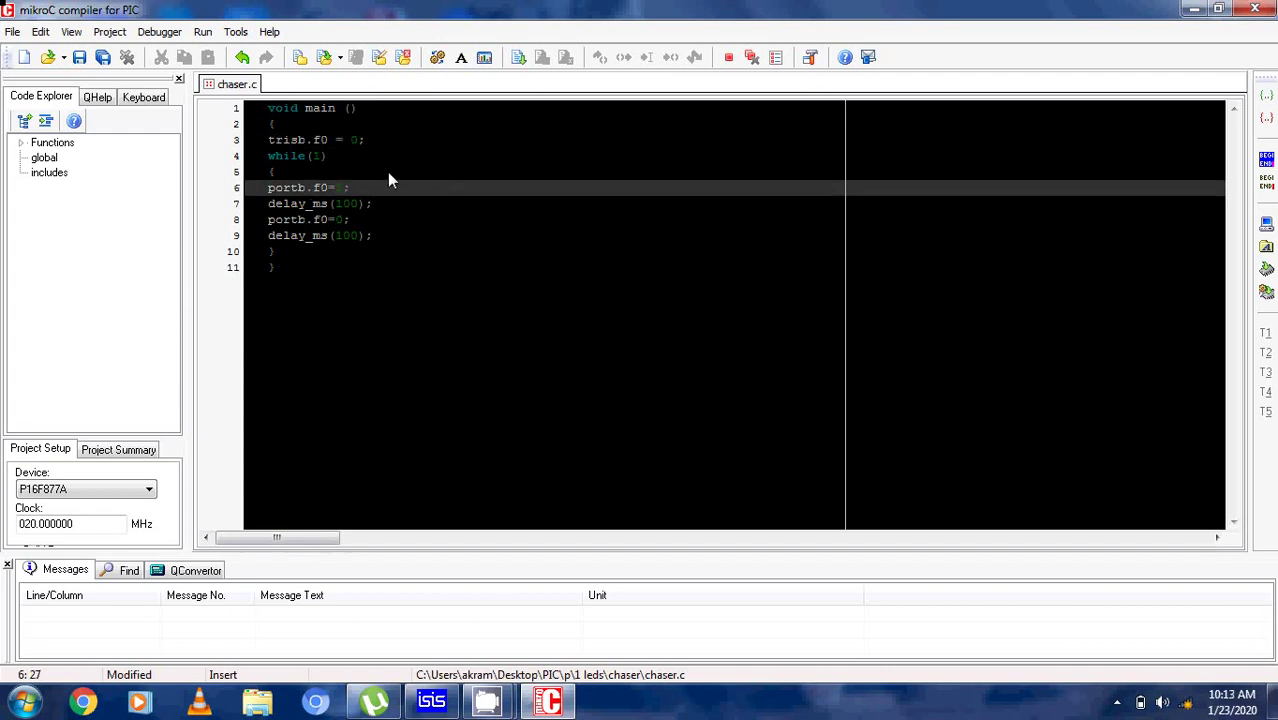
{"action": "type", "text": "1"}
{"action": "left_click", "coordinate": [407, 143]}
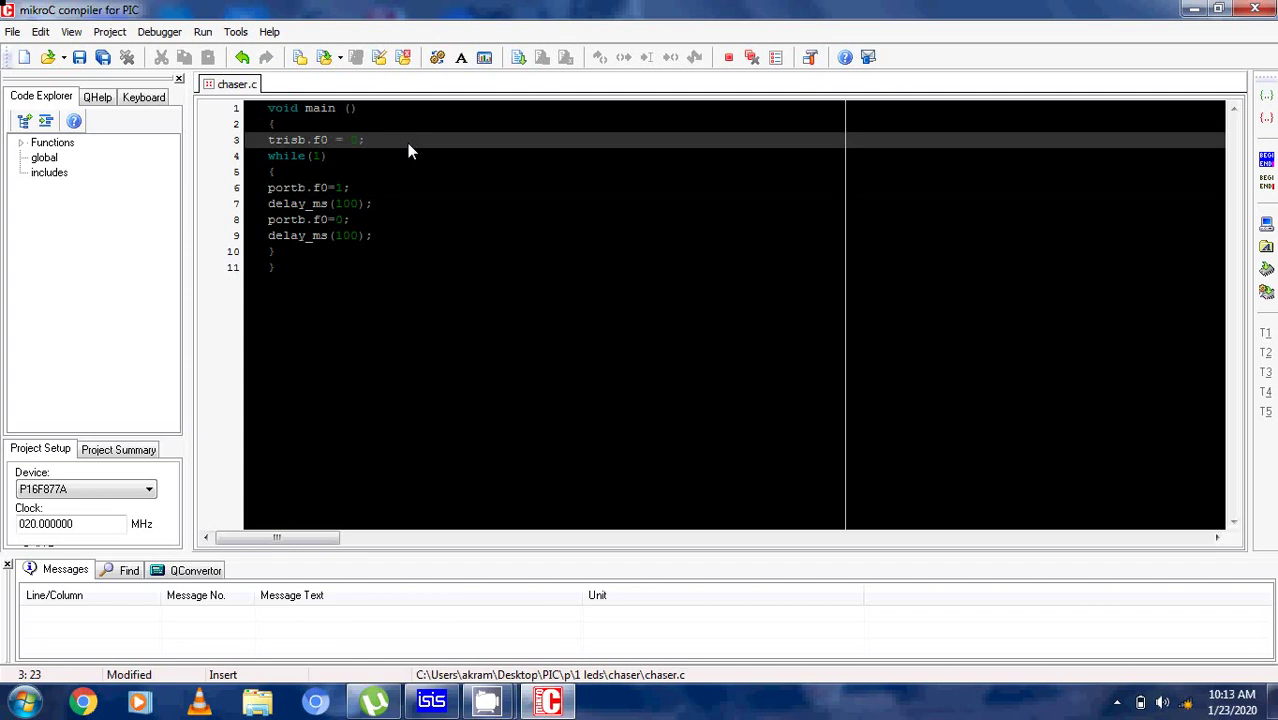
Step: Check the LED pin on the Proteus schematic, then return to the mikroC editor
{"action": "left_click", "coordinate": [431, 700]}
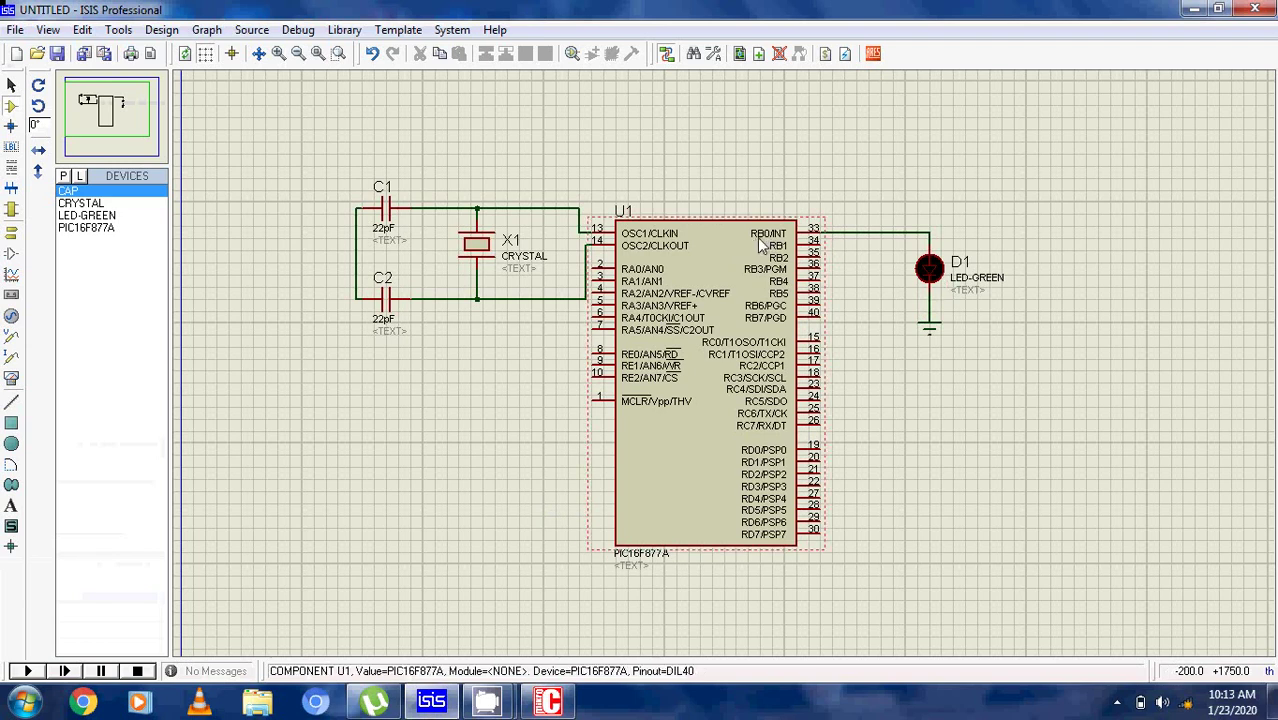
{"action": "left_click", "coordinate": [547, 700]}
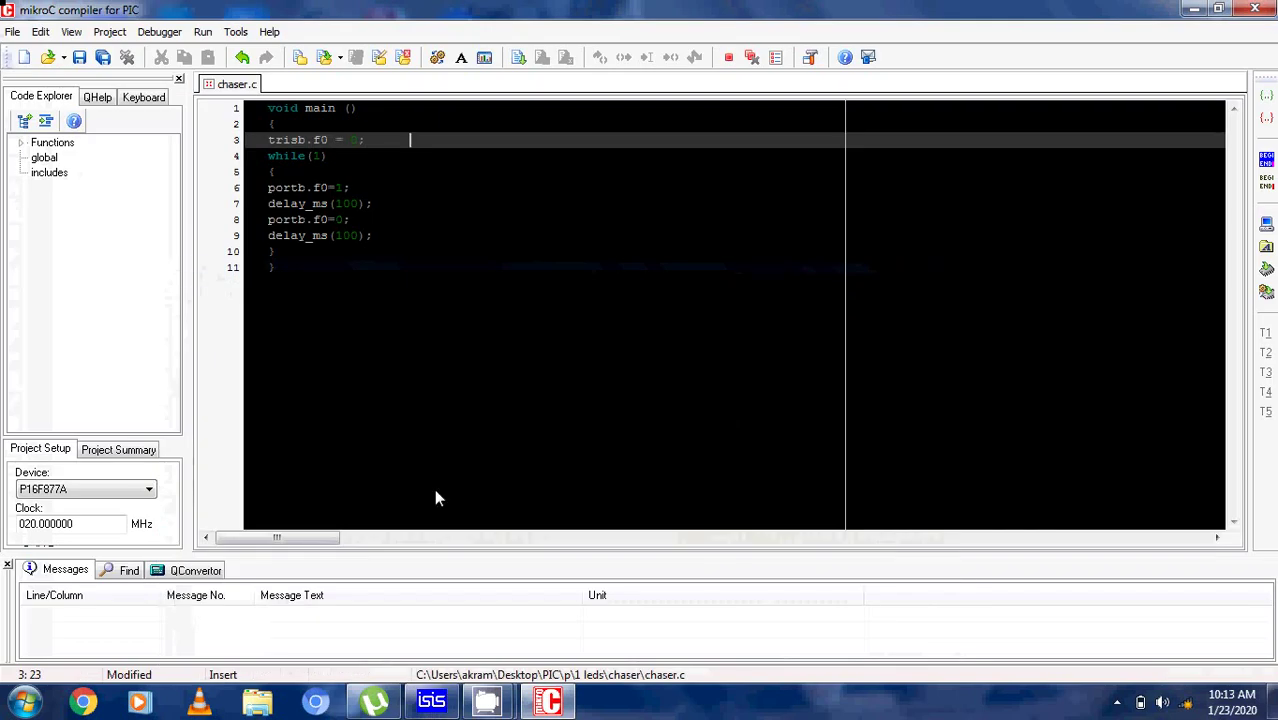
{"action": "left_click", "coordinate": [431, 700]}
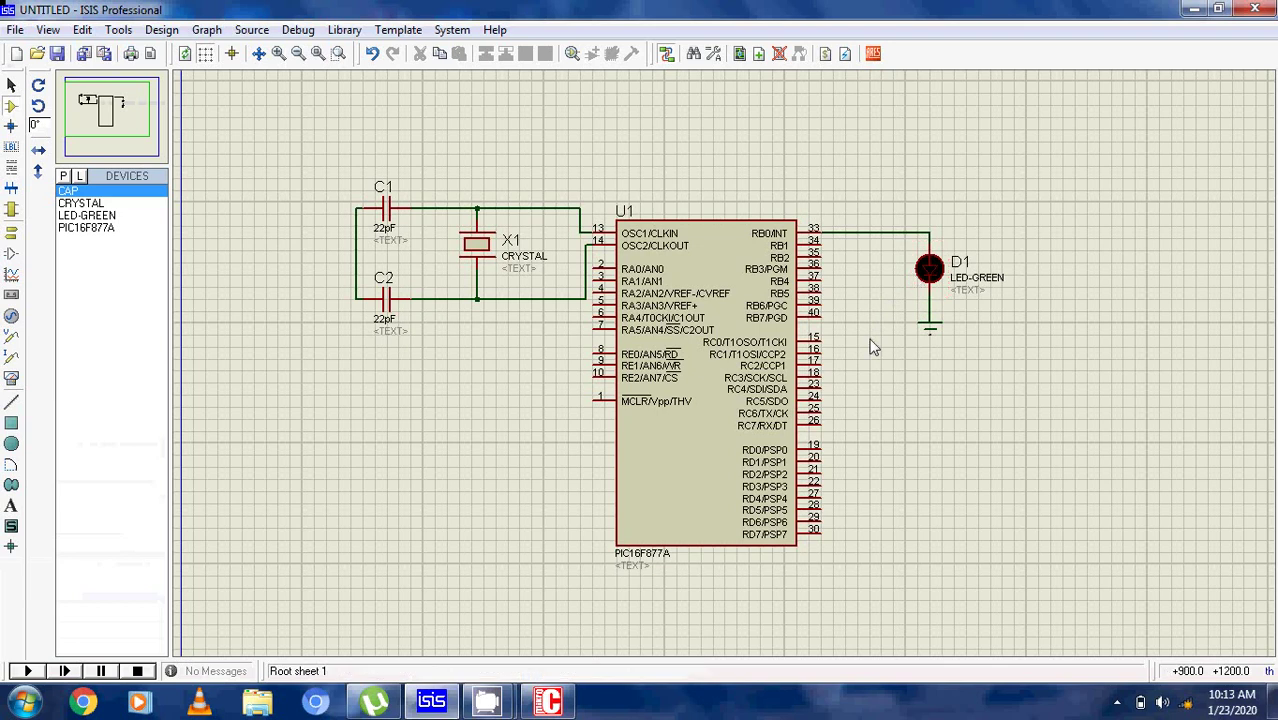
{"action": "left_click", "coordinate": [568, 698]}
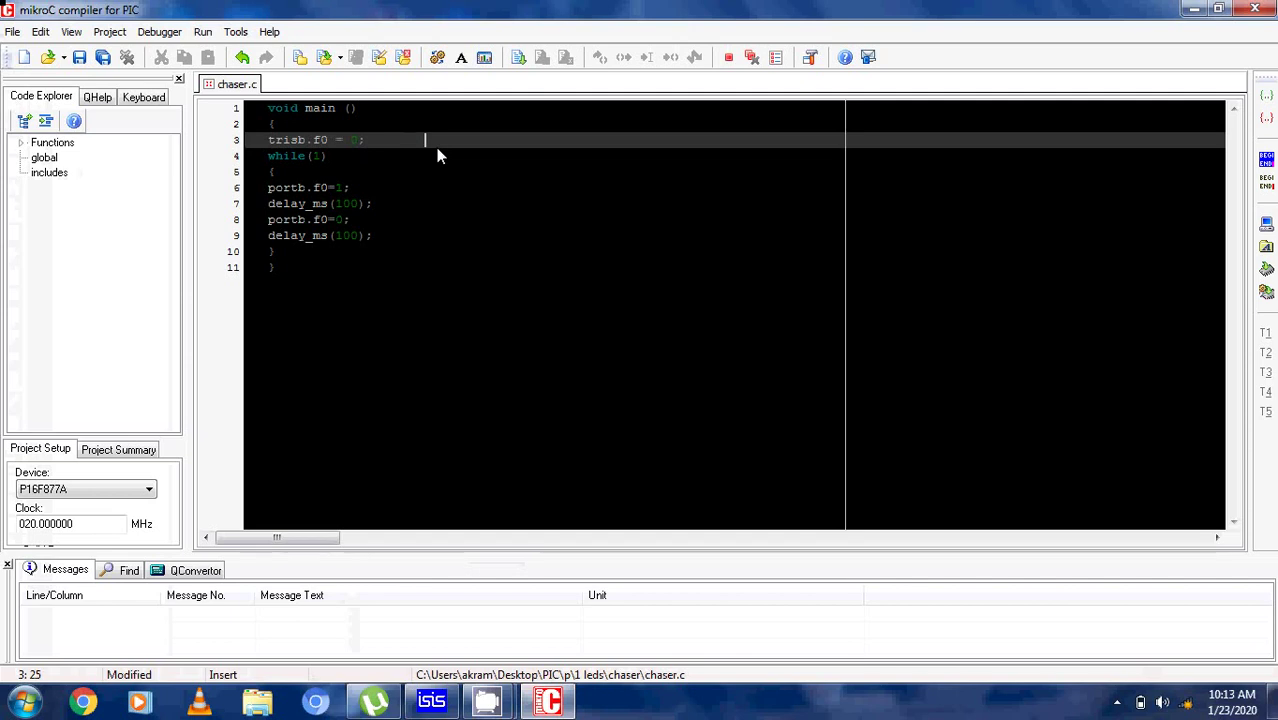
Step: Append the comment '// makes RB0 o/p pin' to the trisb.f0 = 0; line
{"action": "type", "text": "// ma"}
{"action": "type", "text": " i"}
{"action": "type", "text": "t "}
{"action": "type", "text": "0 "}
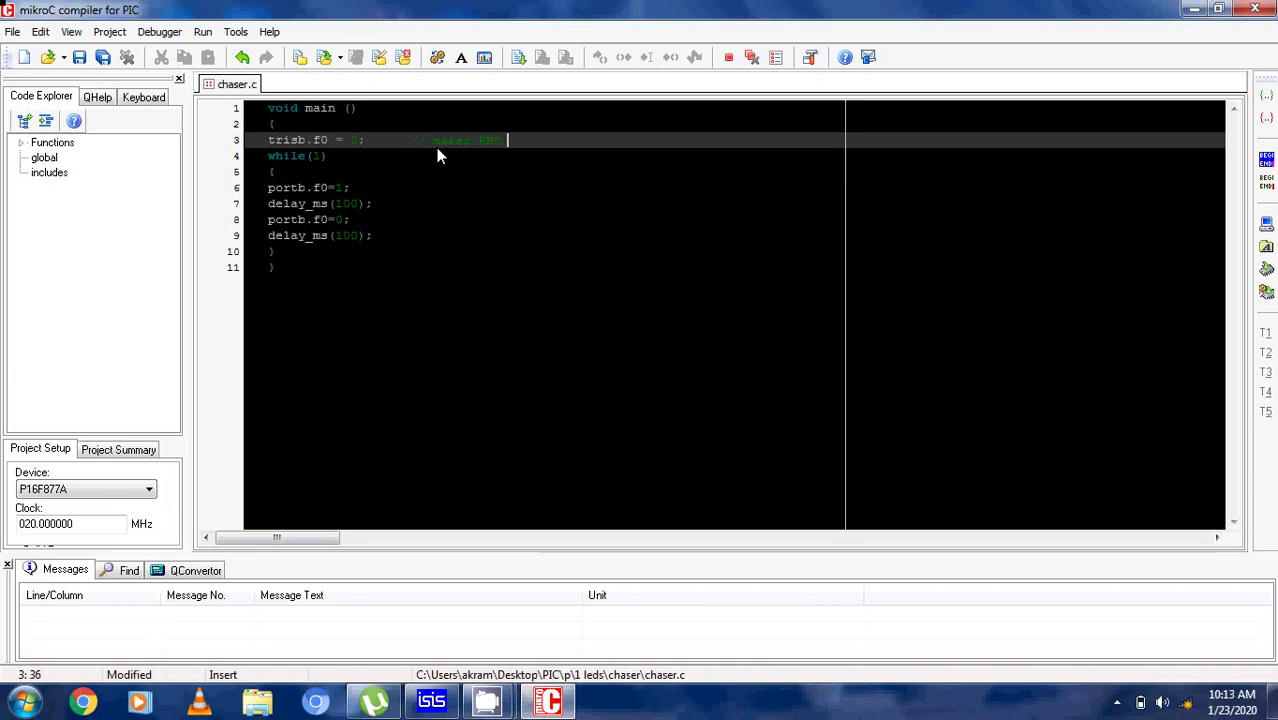
{"action": "type", "text": "a "}
{"action": "type", "text": "p "}
{"action": "type", "text": "pin"}
{"action": "left_click", "coordinate": [363, 157]}
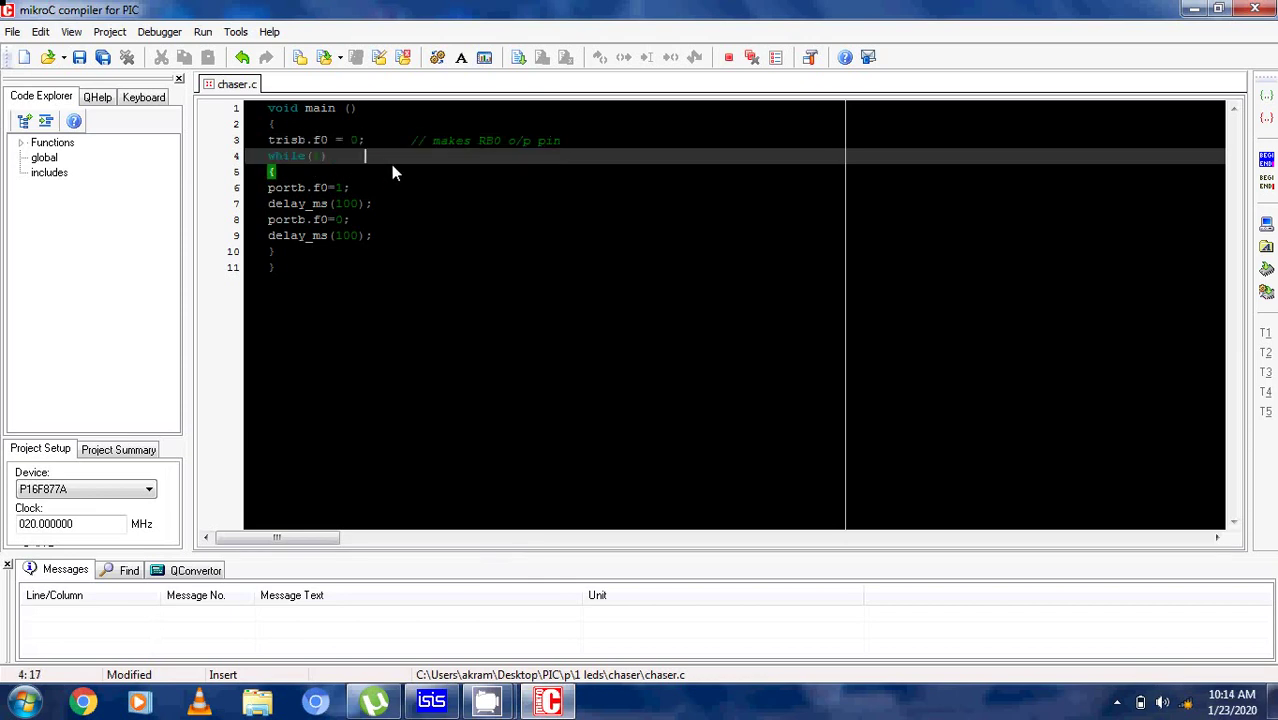
{"action": "left_click", "coordinate": [411, 177]}
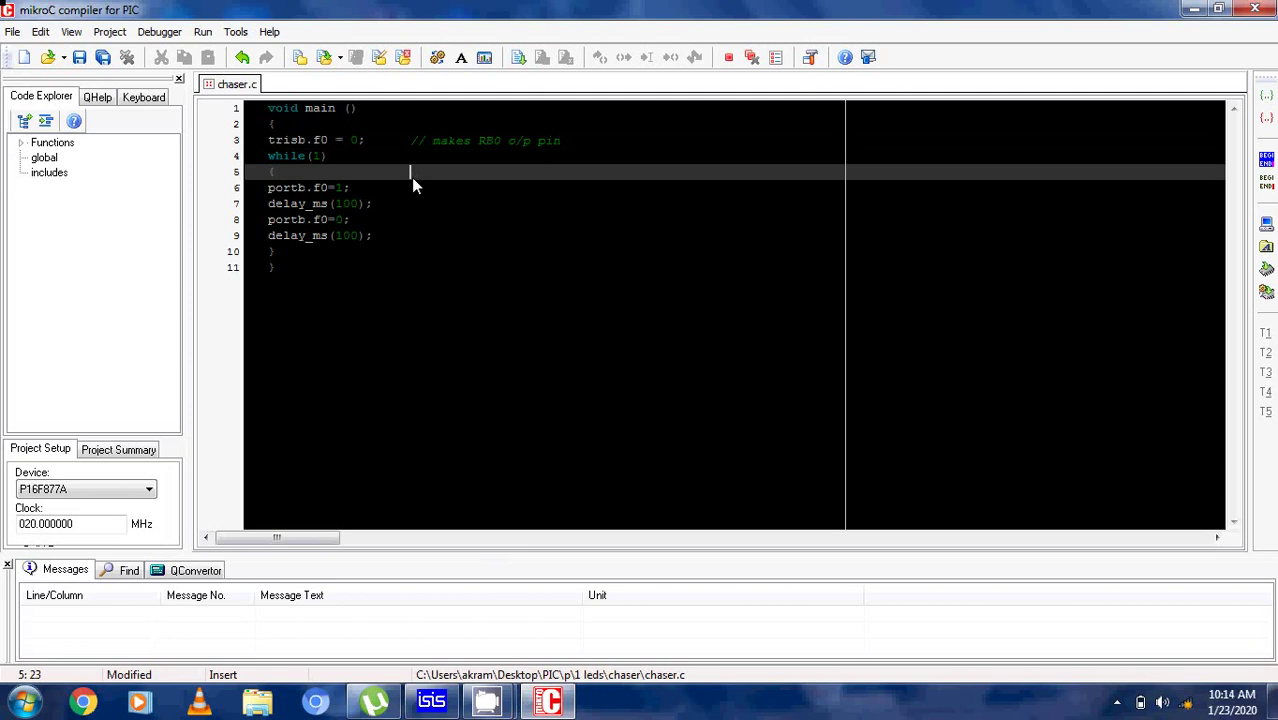
{"action": "left_click", "coordinate": [418, 190]}
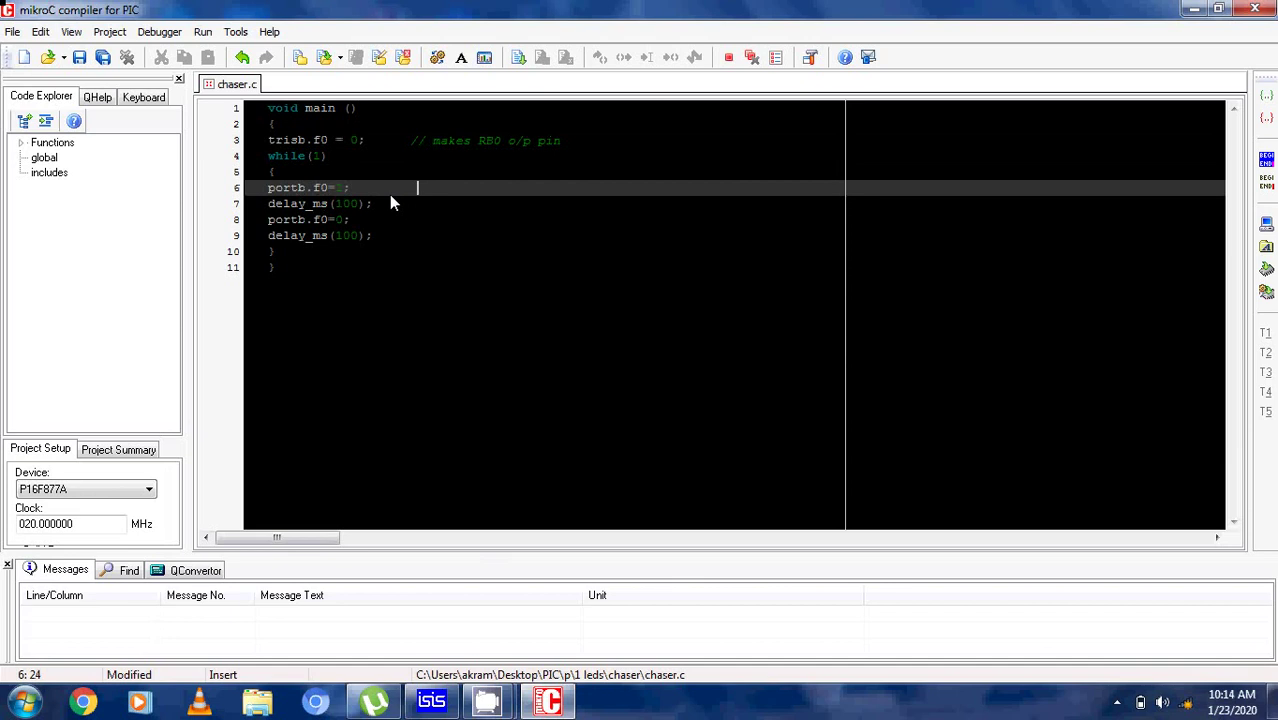
Step: Add comments 'LED on', 'delay of 100 milisecs' and 'led off' to lines 6–8
{"action": "type", "text": "//"}
{"action": "type", "text": "LED "}
{"action": "type", "text": "on"}
{"action": "left_click", "coordinate": [427, 220]}
{"action": "key", "text": "Up"}
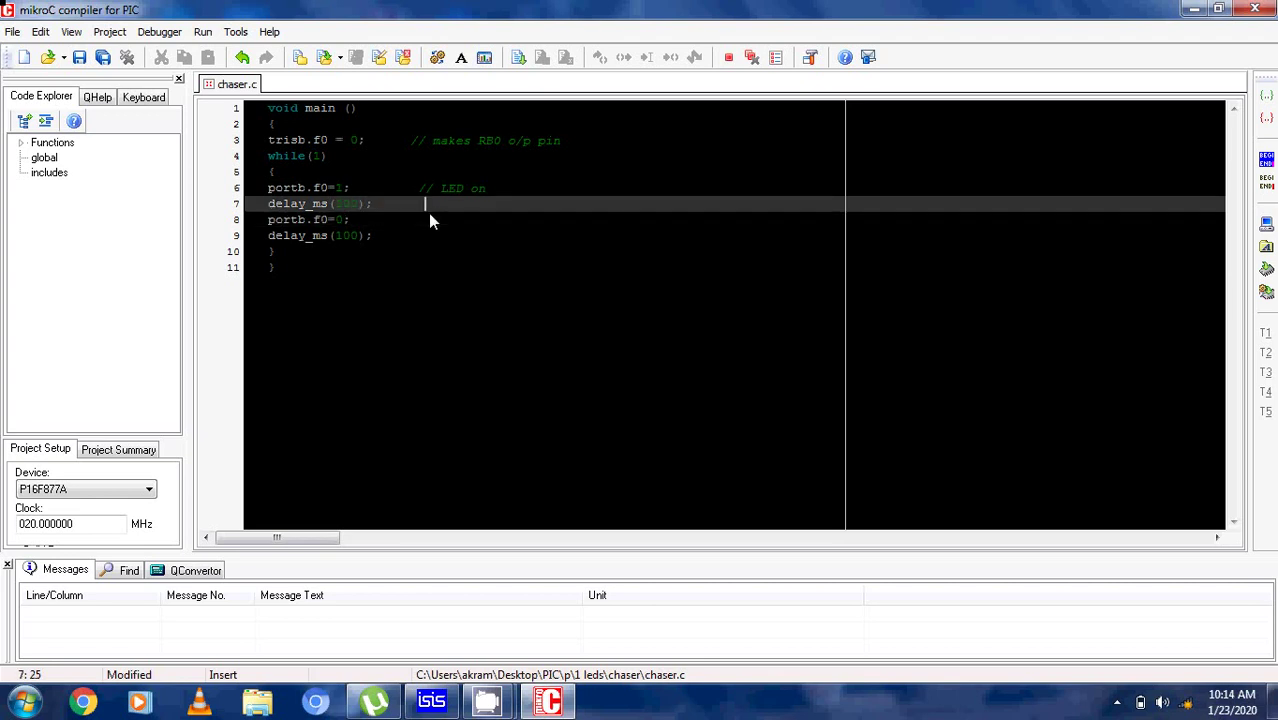
{"action": "type", "text": "/ delay o"}
{"action": "type", "text": "f 1"}
{"action": "type", "text": "00 msil"}
{"action": "type", "text": "li"}
{"action": "type", "text": "secs"}
{"action": "left_click", "coordinate": [425, 224]}
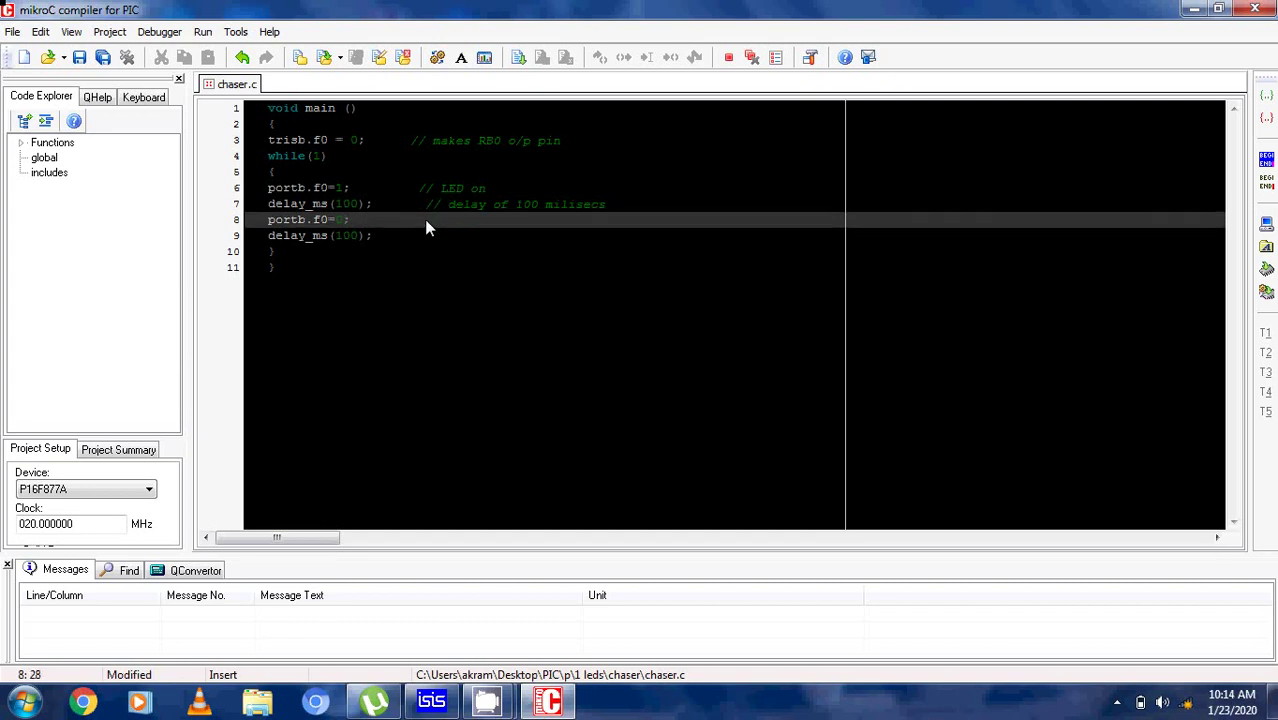
{"action": "type", "text": "// led "}
{"action": "type", "text": "off"}
{"action": "left_click", "coordinate": [424, 236]}
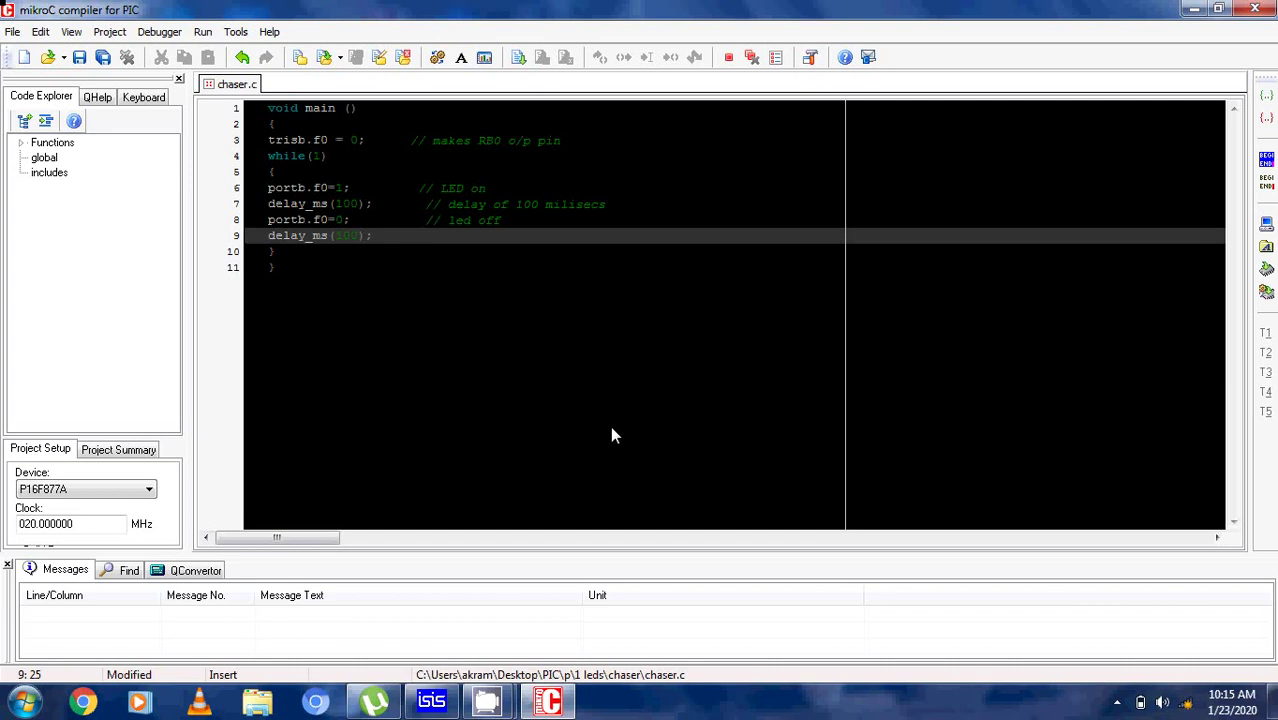
Step: Build the blink code into led_blinking.hex and switch back to the Proteus schematic
{"action": "left_click", "coordinate": [436, 703]}
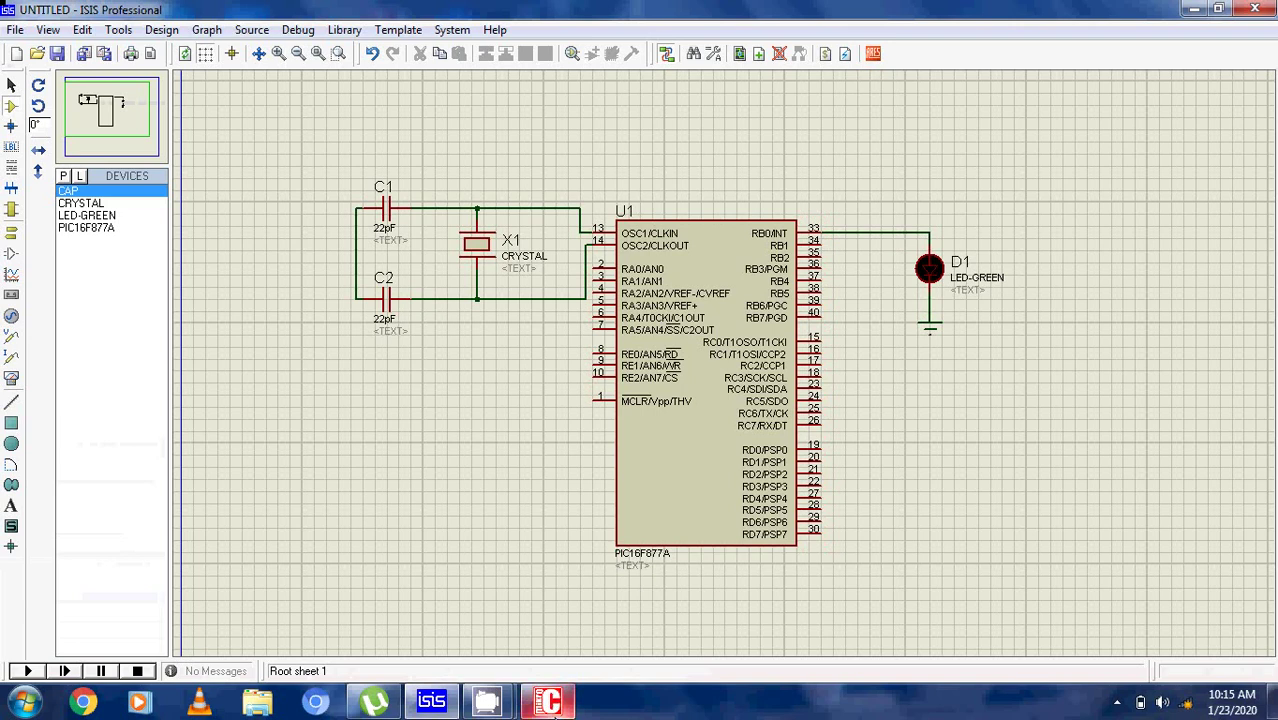
{"action": "left_click", "coordinate": [550, 705]}
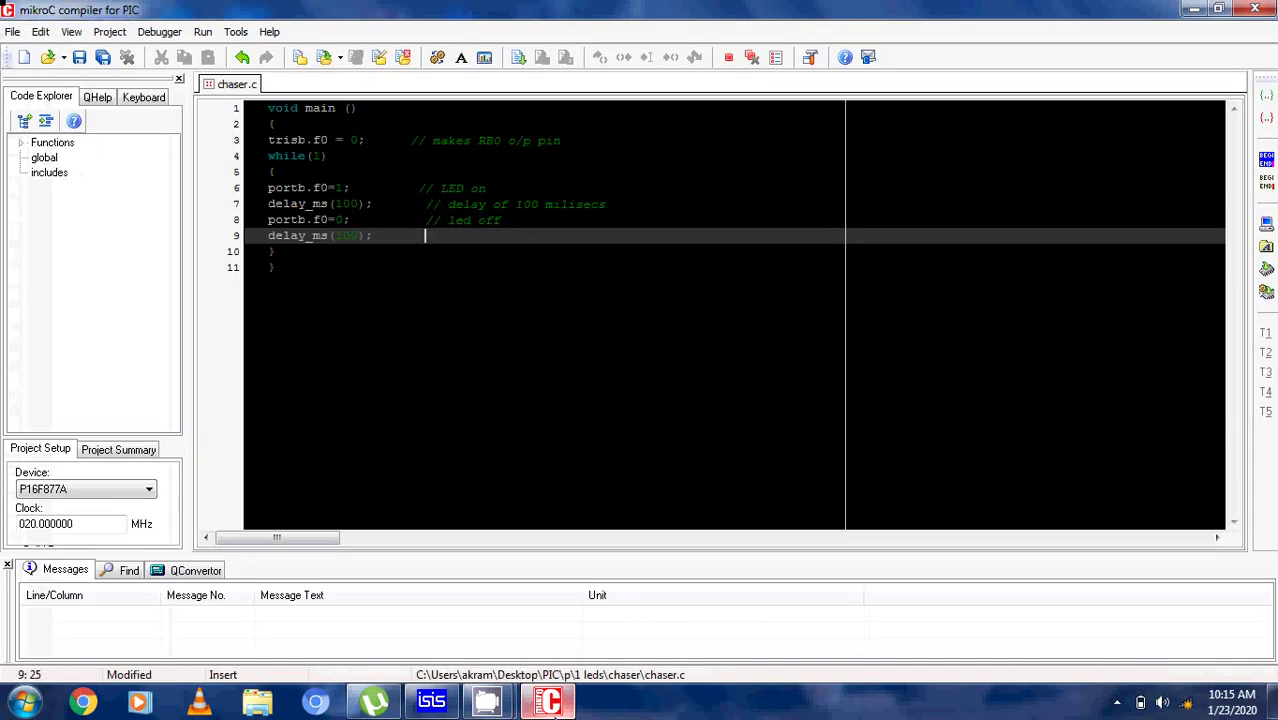
{"action": "left_click", "coordinate": [585, 146]}
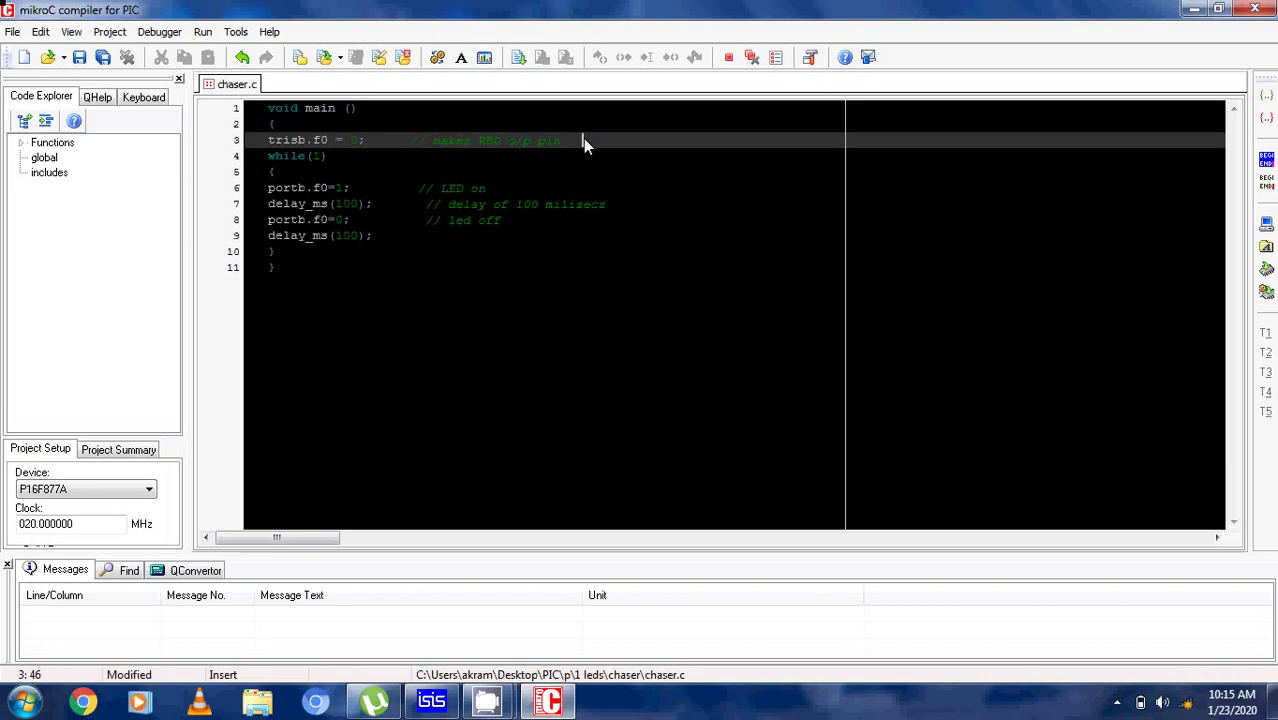
{"action": "left_click", "coordinate": [491, 190]}
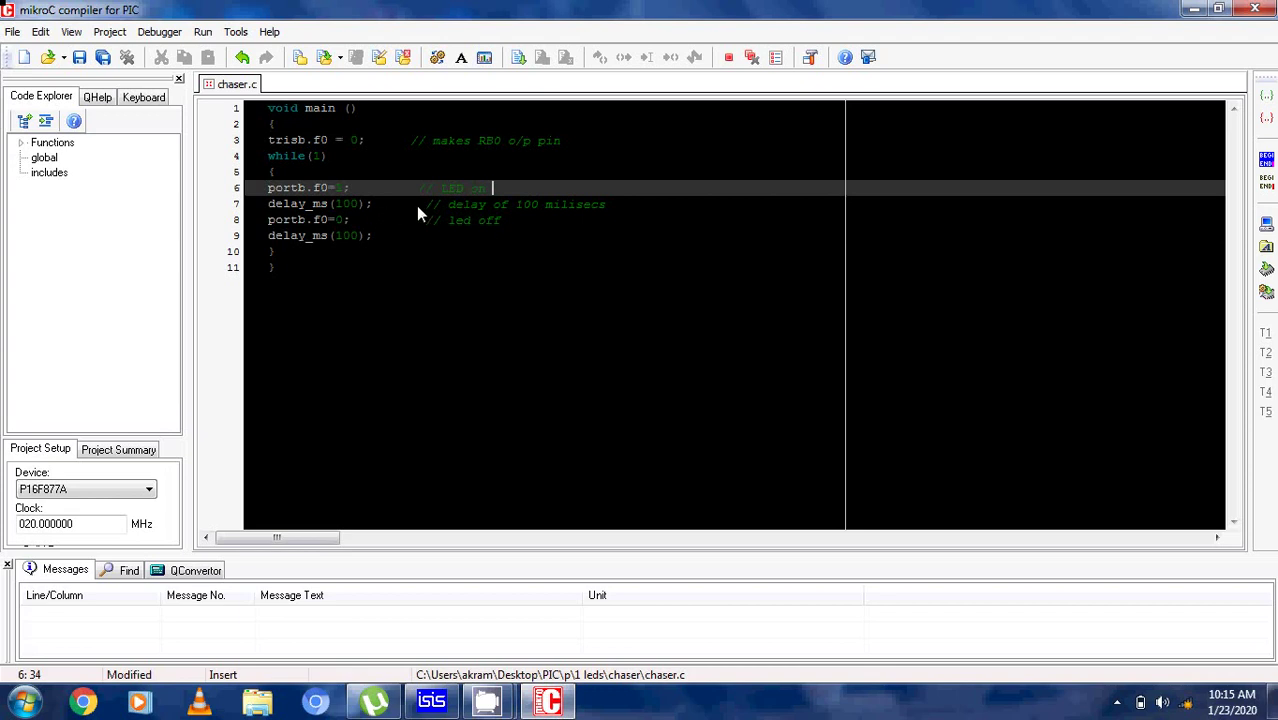
{"action": "left_click", "coordinate": [437, 58]}
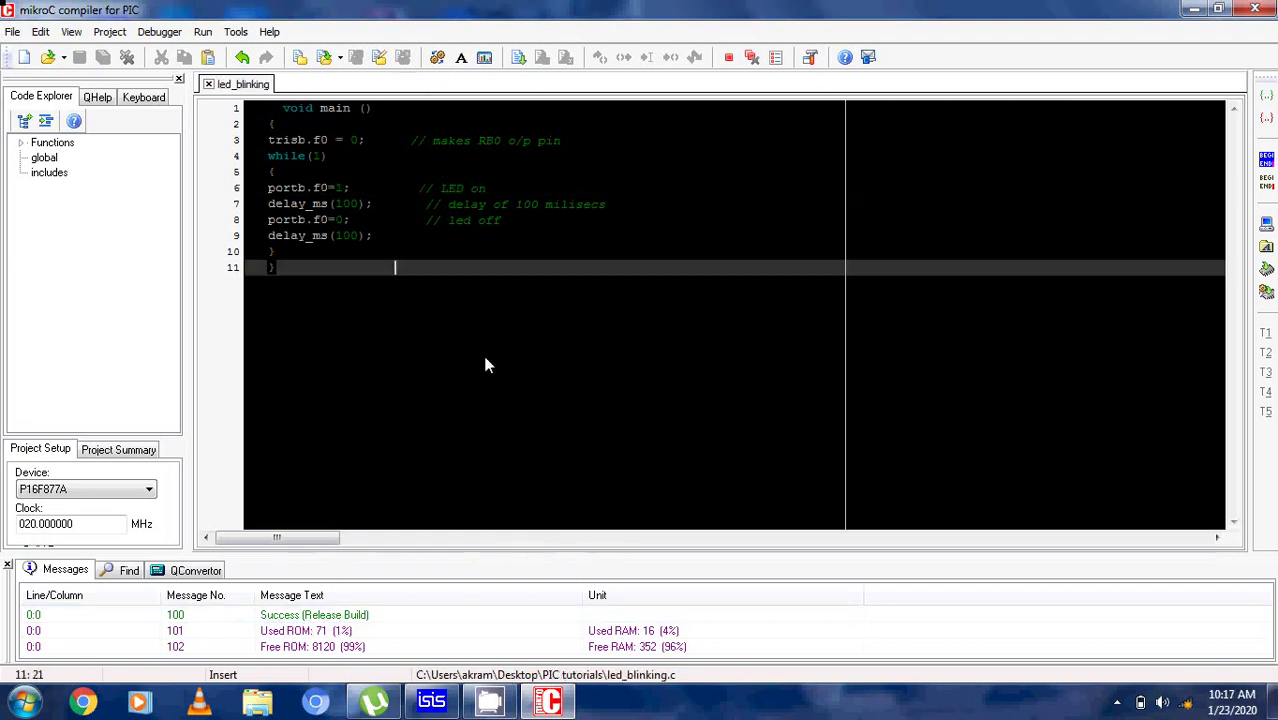
{"action": "left_click", "coordinate": [431, 701]}
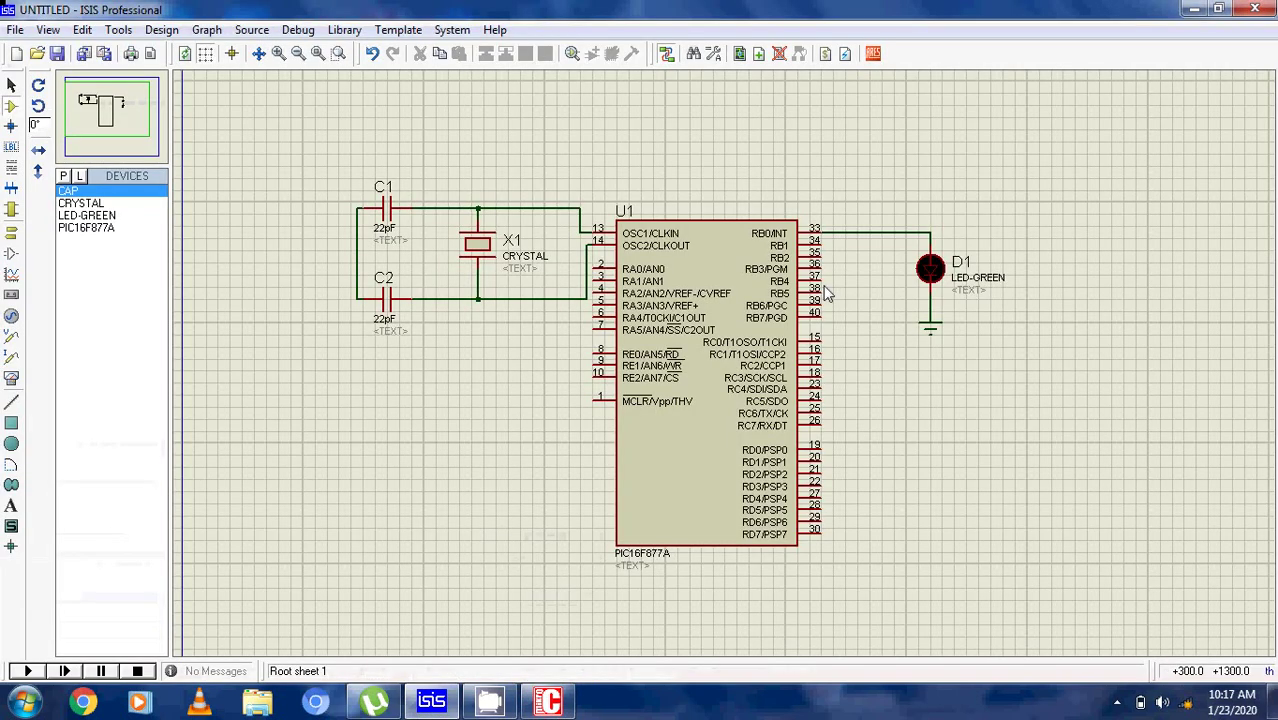
Step: Set U1's Program File to Desktop > PIC tutorials > led_blinking.hex and confirm
{"action": "double_click", "coordinate": [719, 314]}
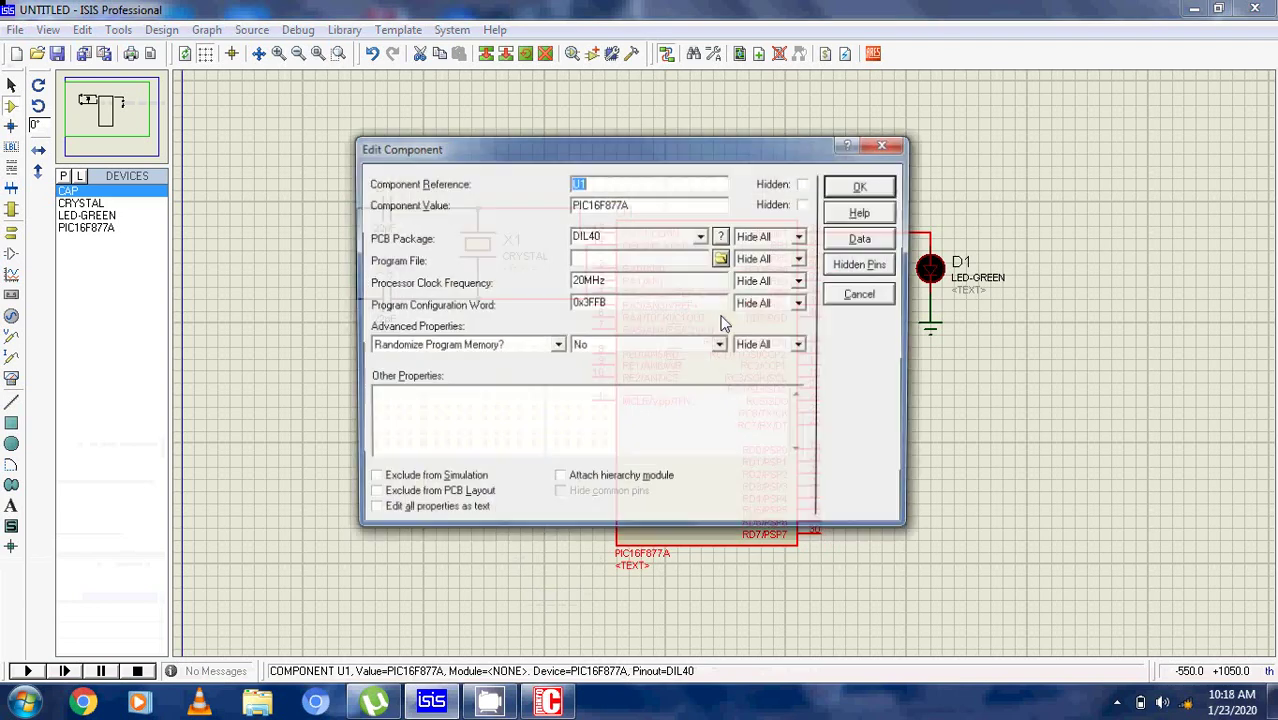
{"action": "left_click", "coordinate": [722, 260]}
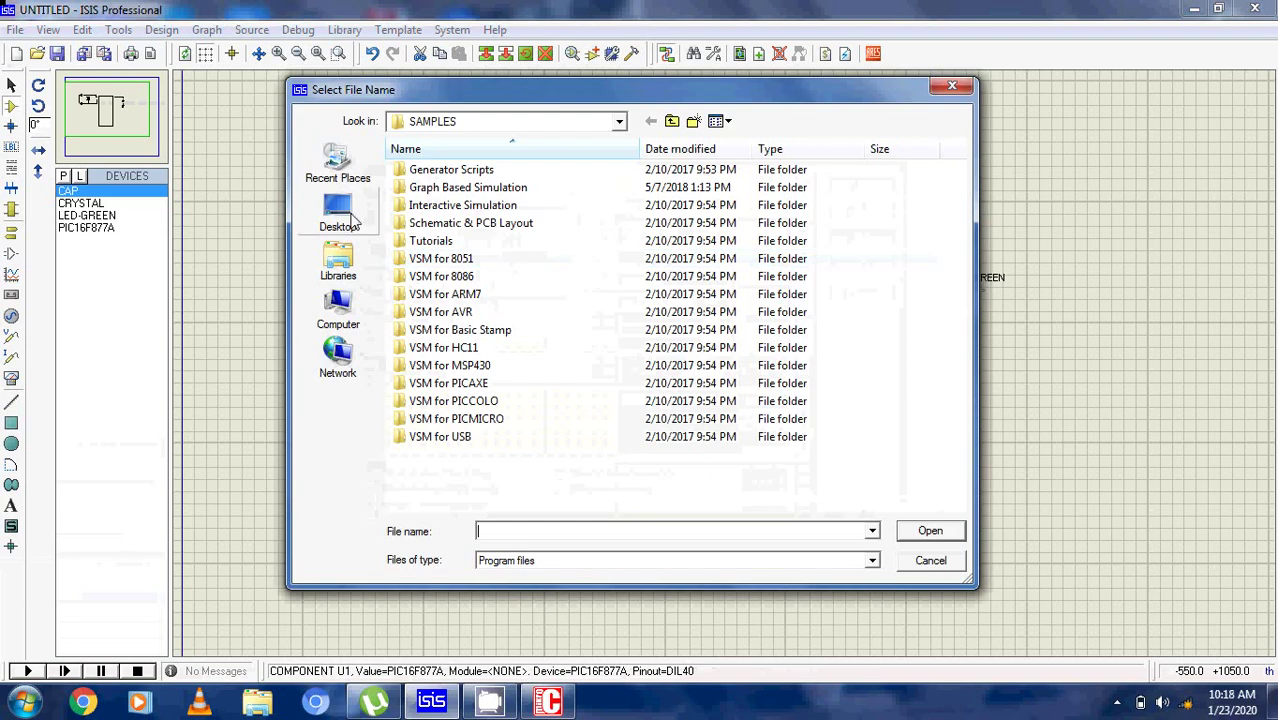
{"action": "left_click", "coordinate": [338, 215]}
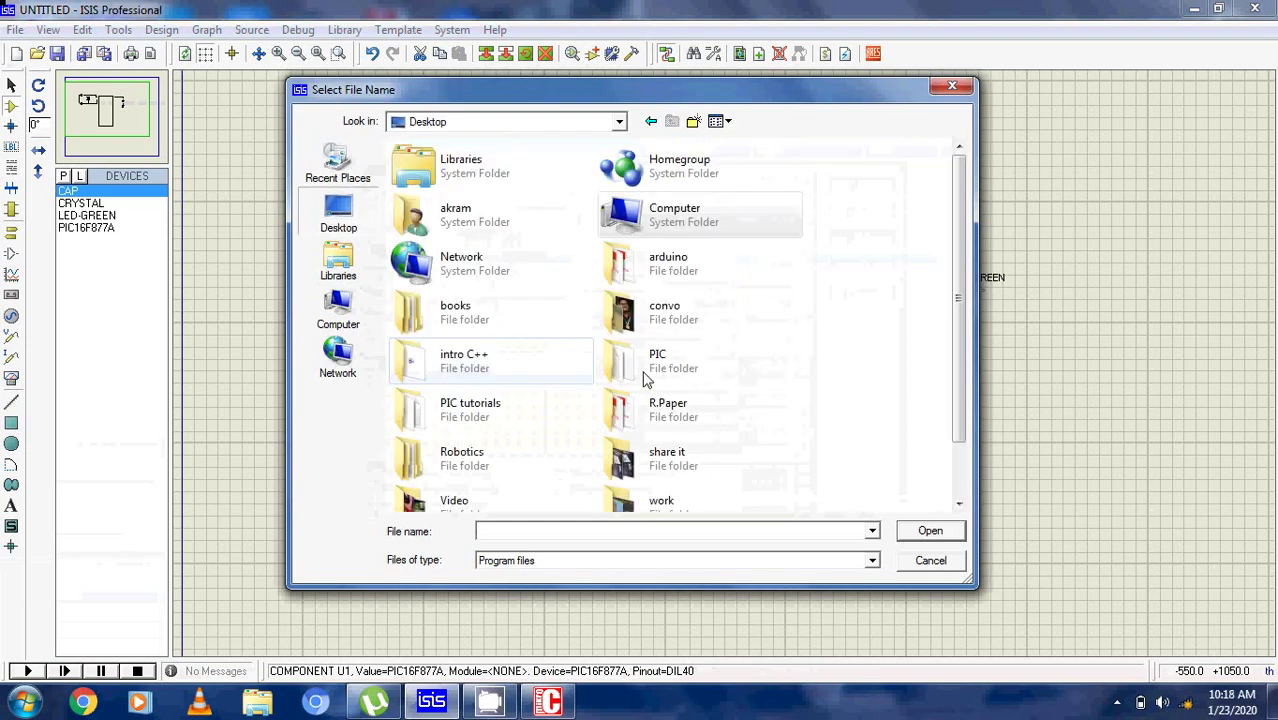
{"action": "double_click", "coordinate": [513, 402]}
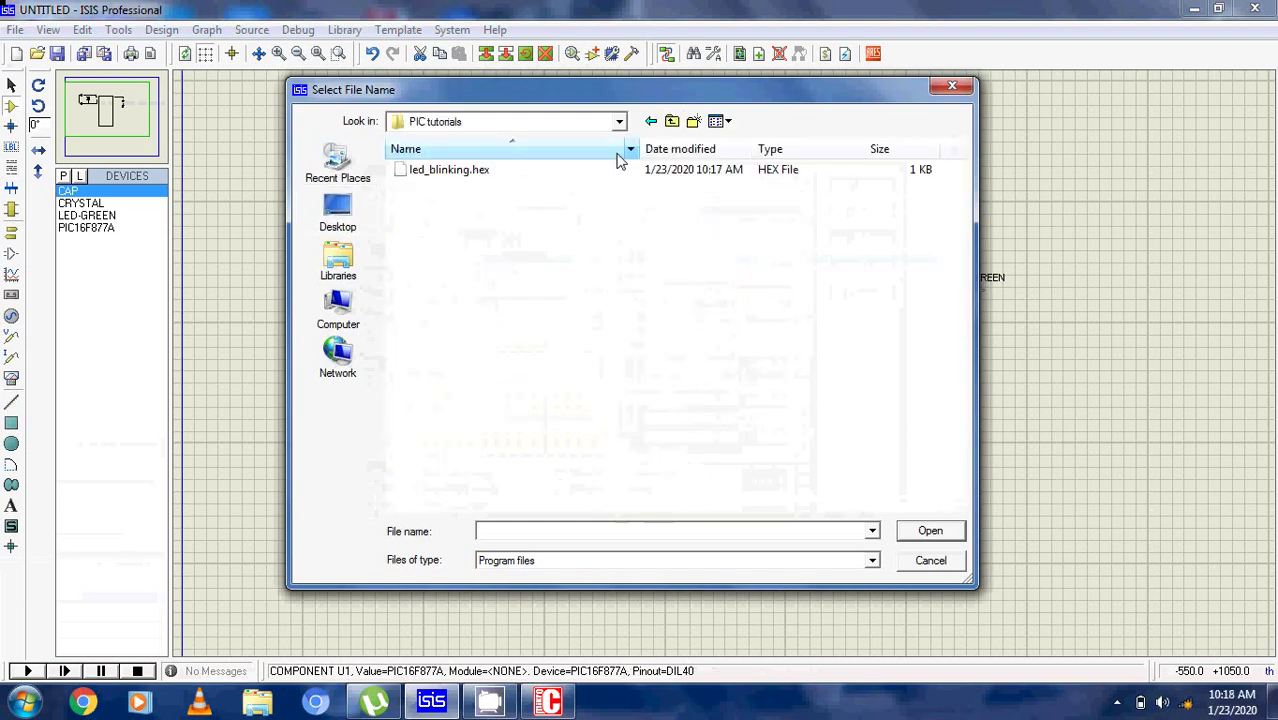
{"action": "left_click", "coordinate": [578, 178]}
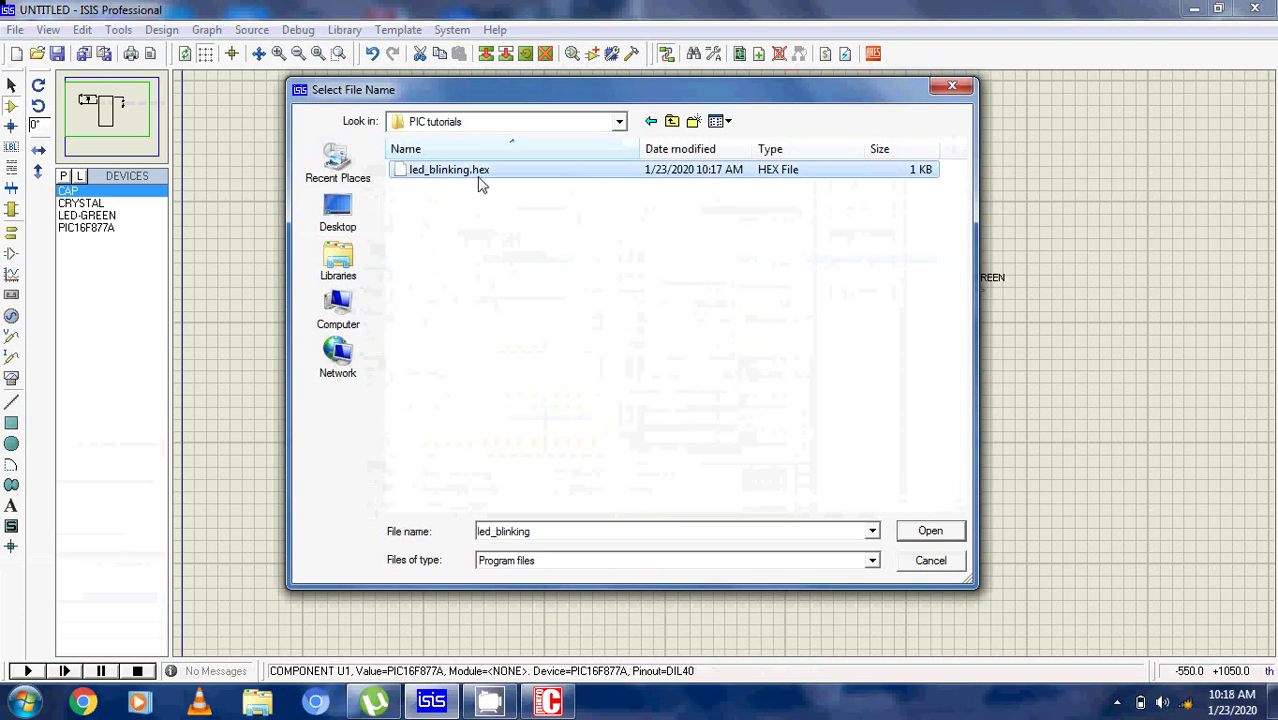
{"action": "left_click", "coordinate": [915, 537]}
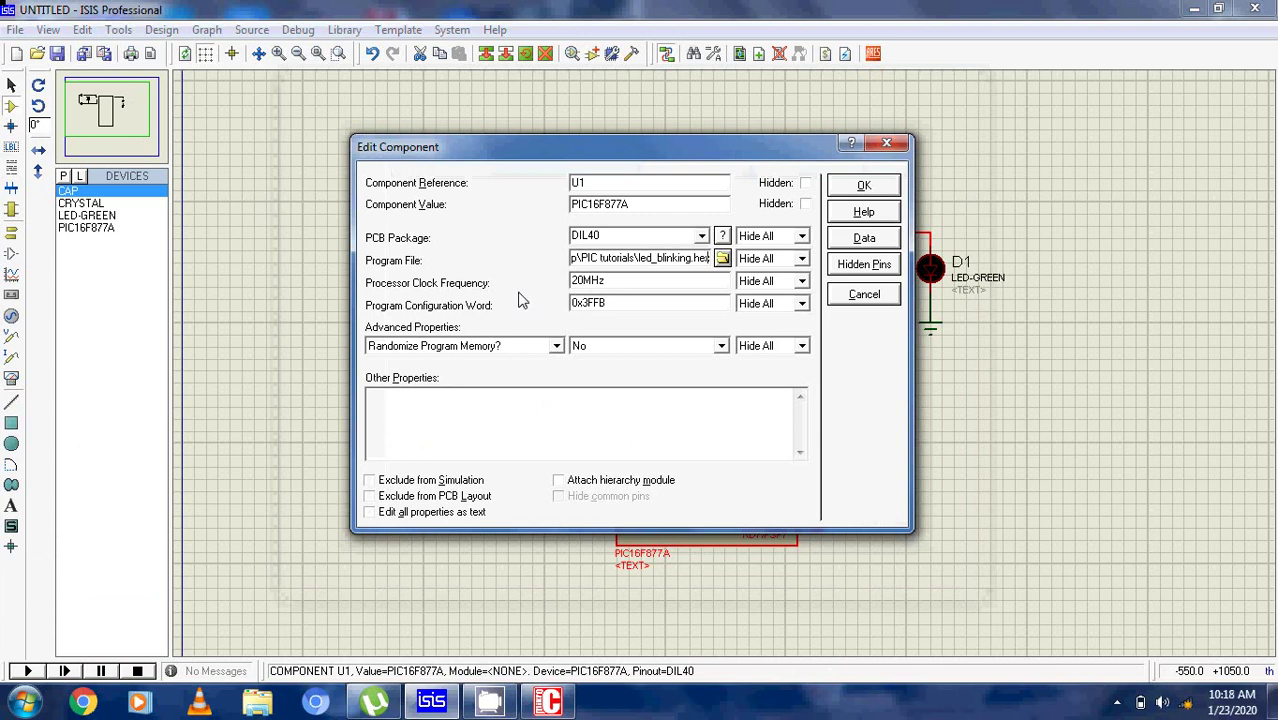
{"action": "left_click", "coordinate": [864, 186]}
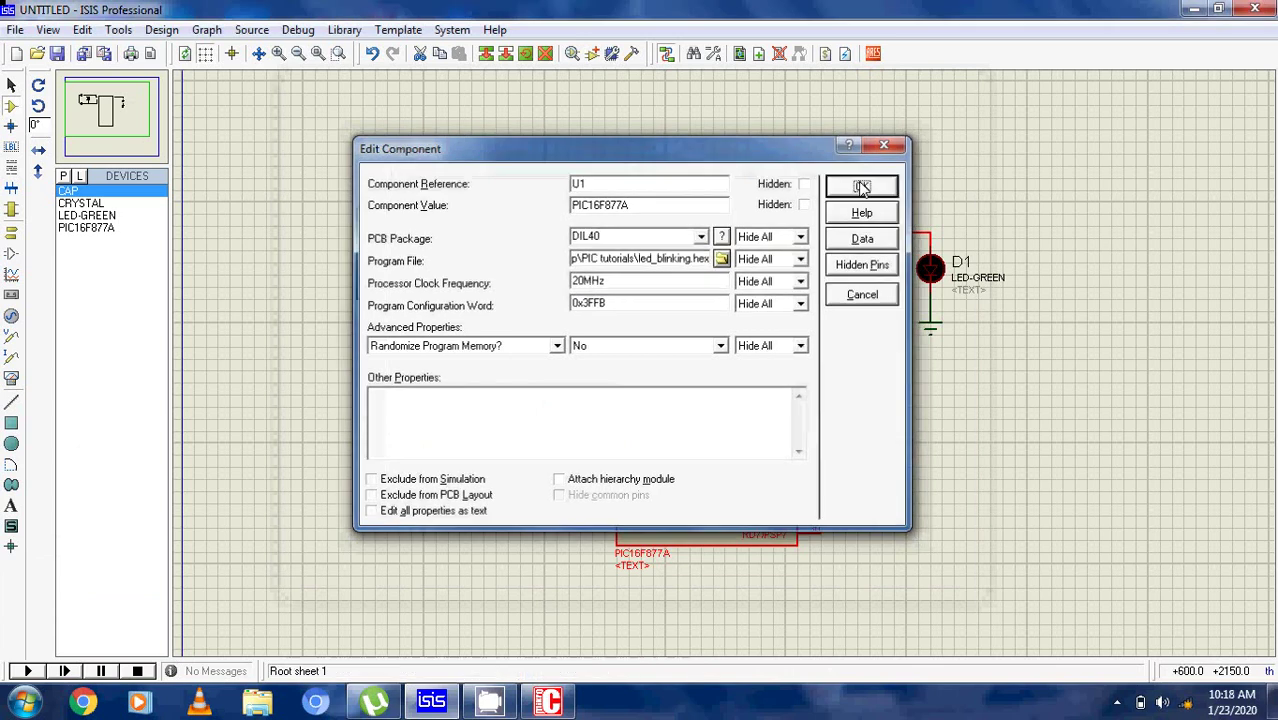
Step: Play the simulation to watch green LED D1 blink, then stop it
{"action": "left_click", "coordinate": [29, 671]}
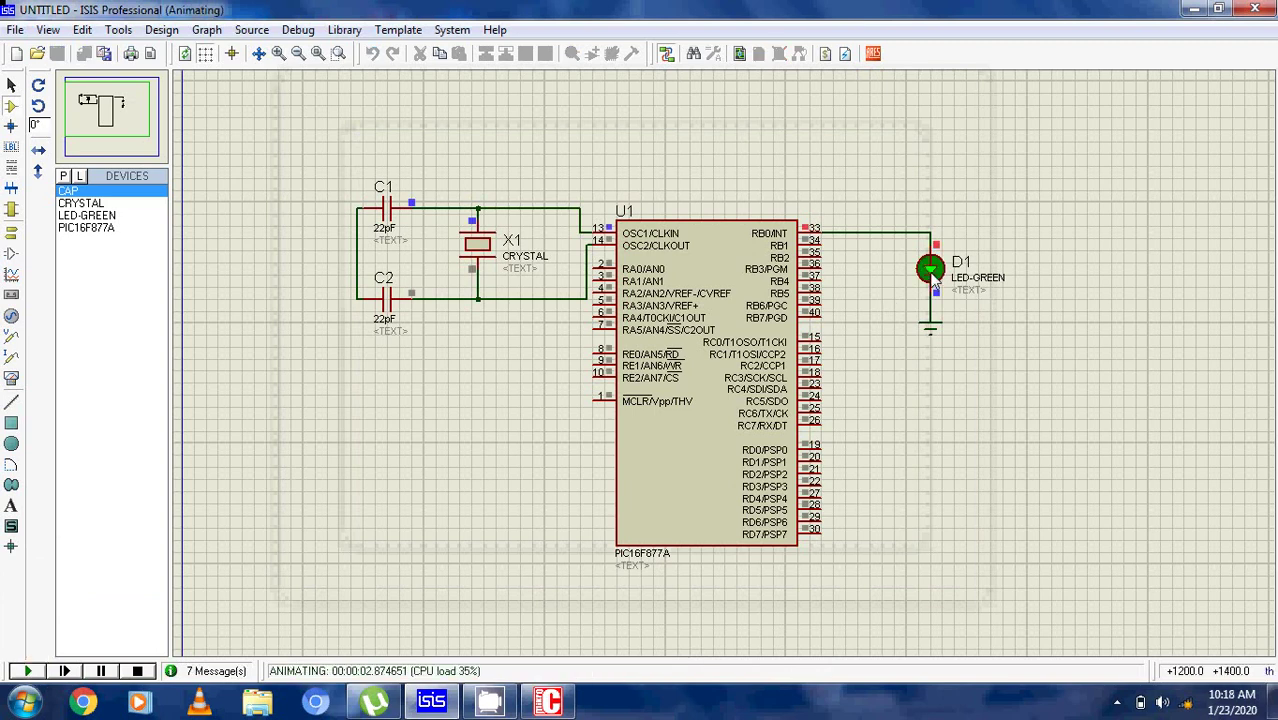
{"action": "left_click", "coordinate": [140, 671]}
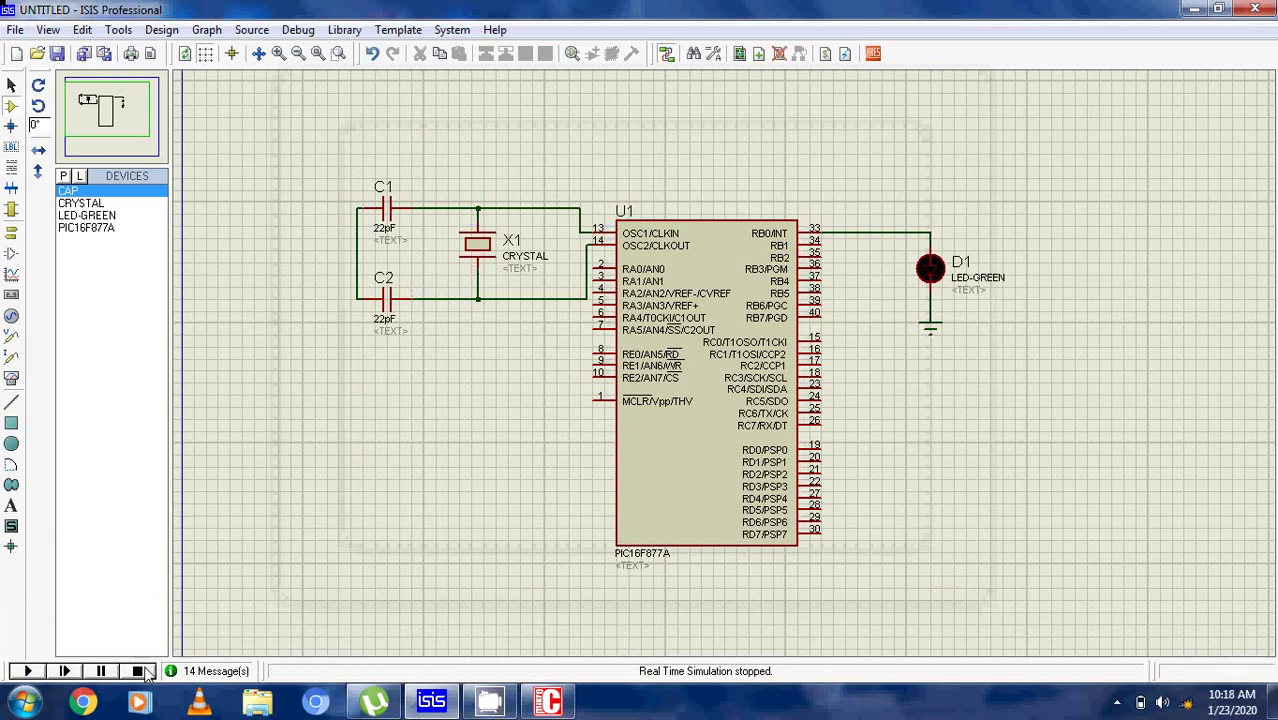
Step: Change the second delay_ms(100) to delay_ms(1000) and rebuild the hex
{"action": "left_click", "coordinate": [548, 702]}
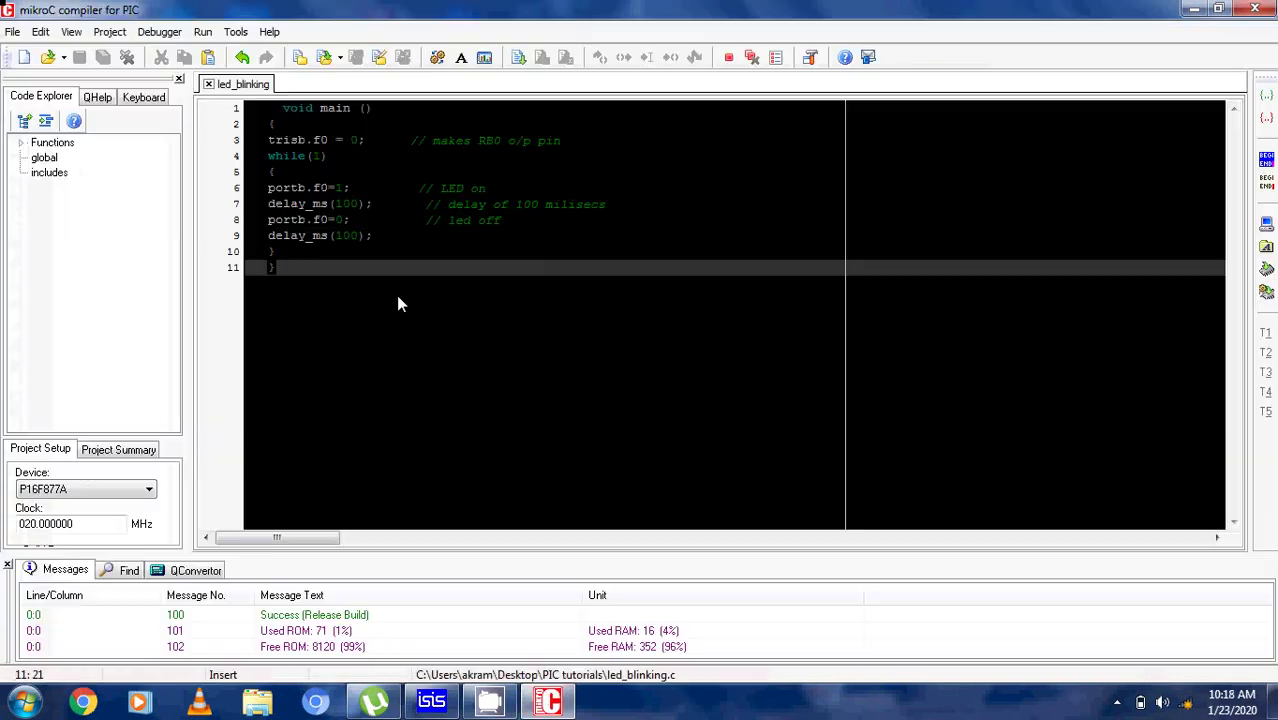
{"action": "left_click", "coordinate": [345, 240]}
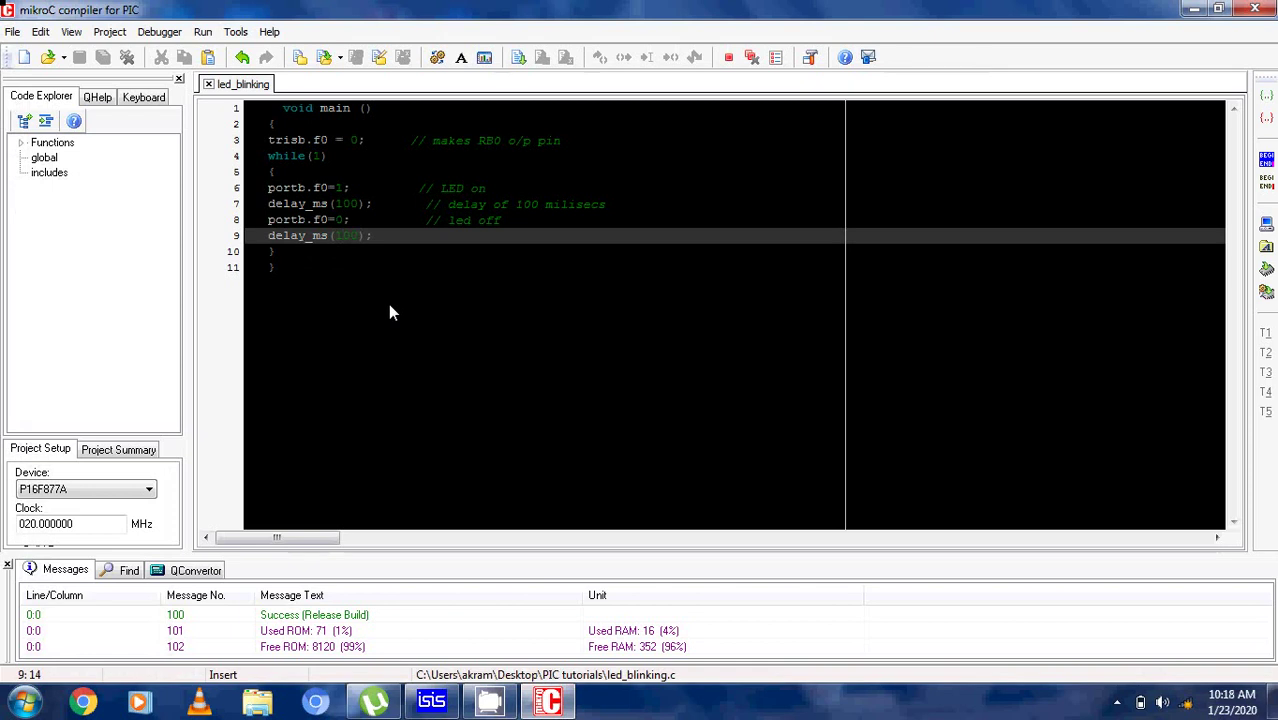
{"action": "type", "text": "0"}
{"action": "left_click", "coordinate": [438, 60]}
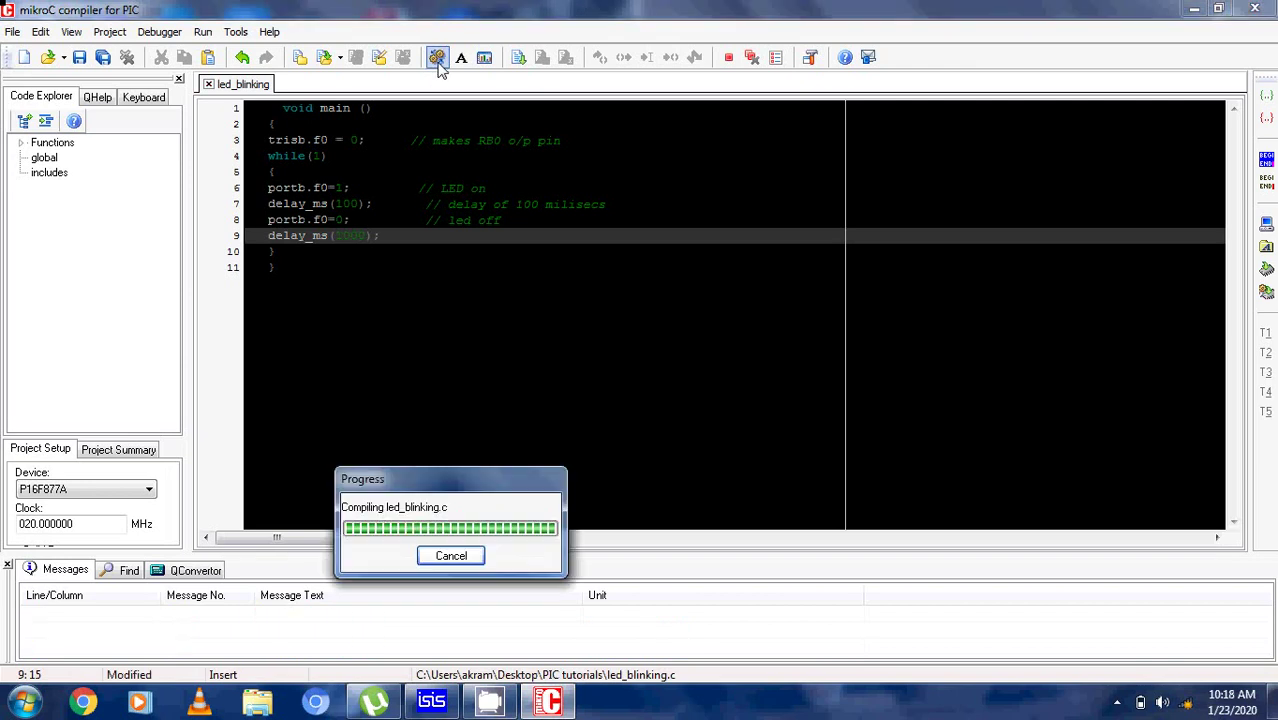
Step: Reload the rebuilt led_blinking.hex as U1's program file in Proteus
{"action": "left_click", "coordinate": [432, 701]}
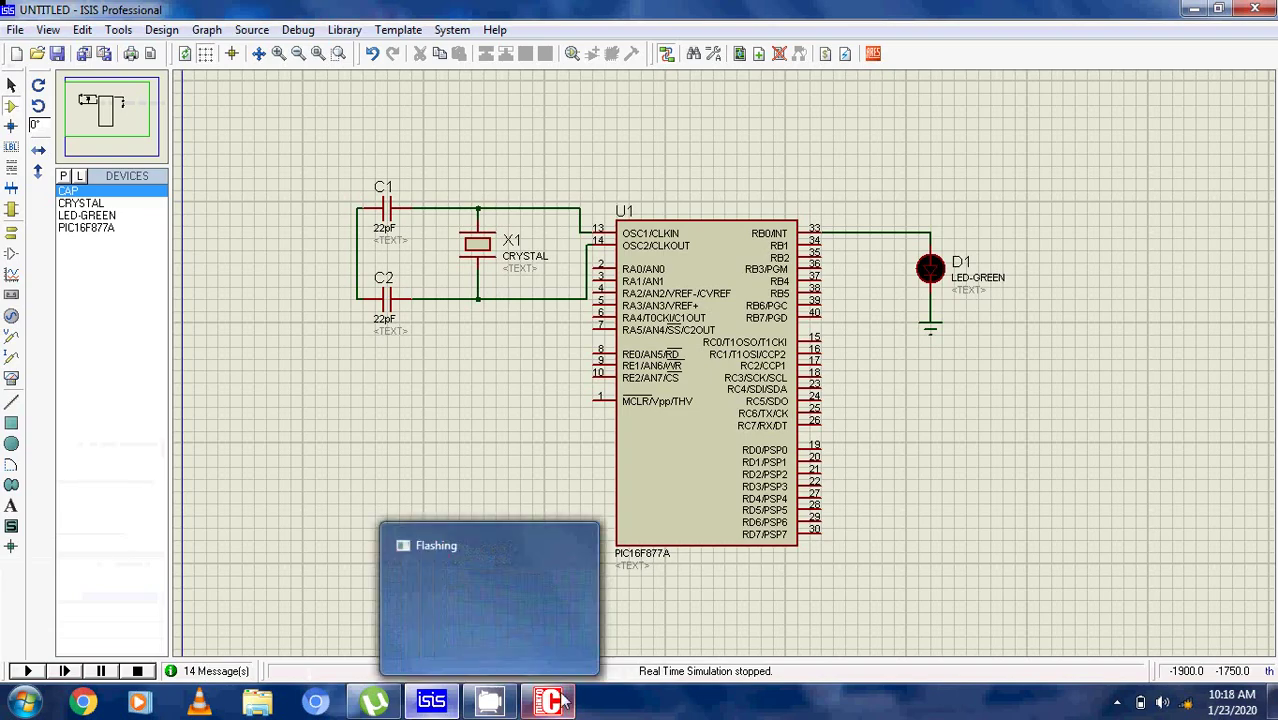
{"action": "double_click", "coordinate": [756, 288]}
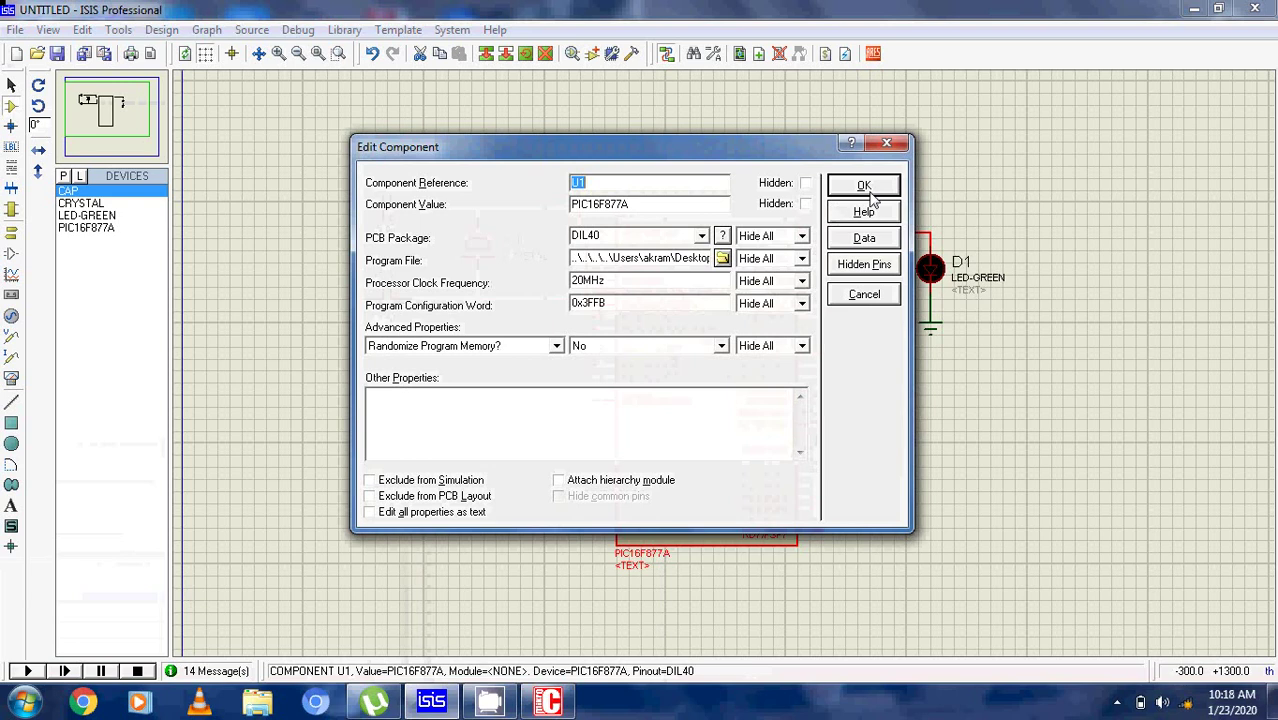
{"action": "left_click", "coordinate": [722, 258]}
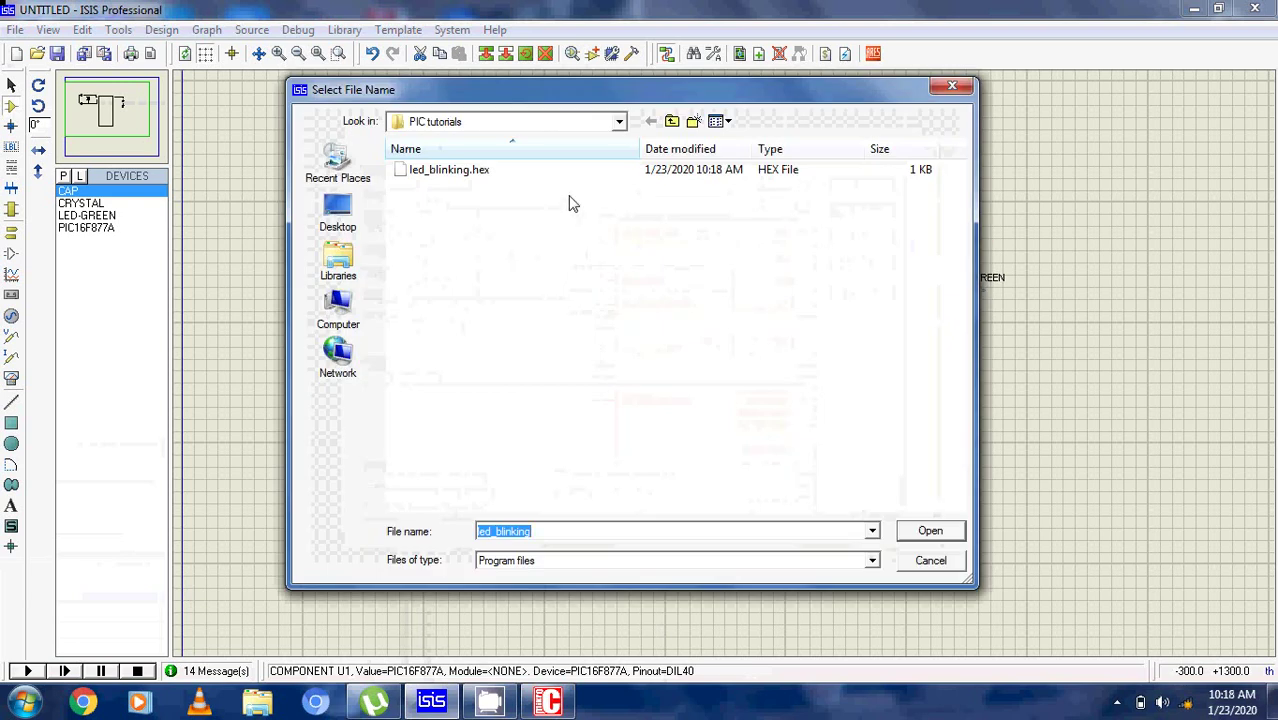
{"action": "double_click", "coordinate": [573, 172]}
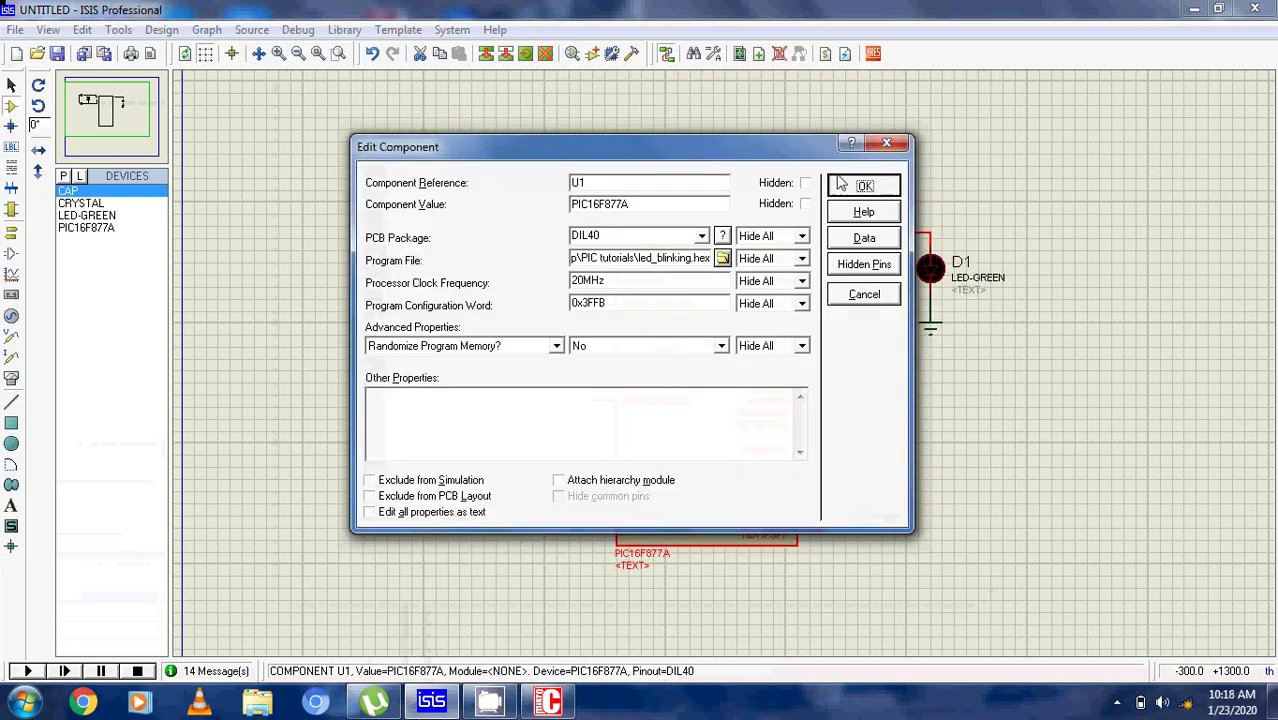
{"action": "left_click", "coordinate": [858, 187]}
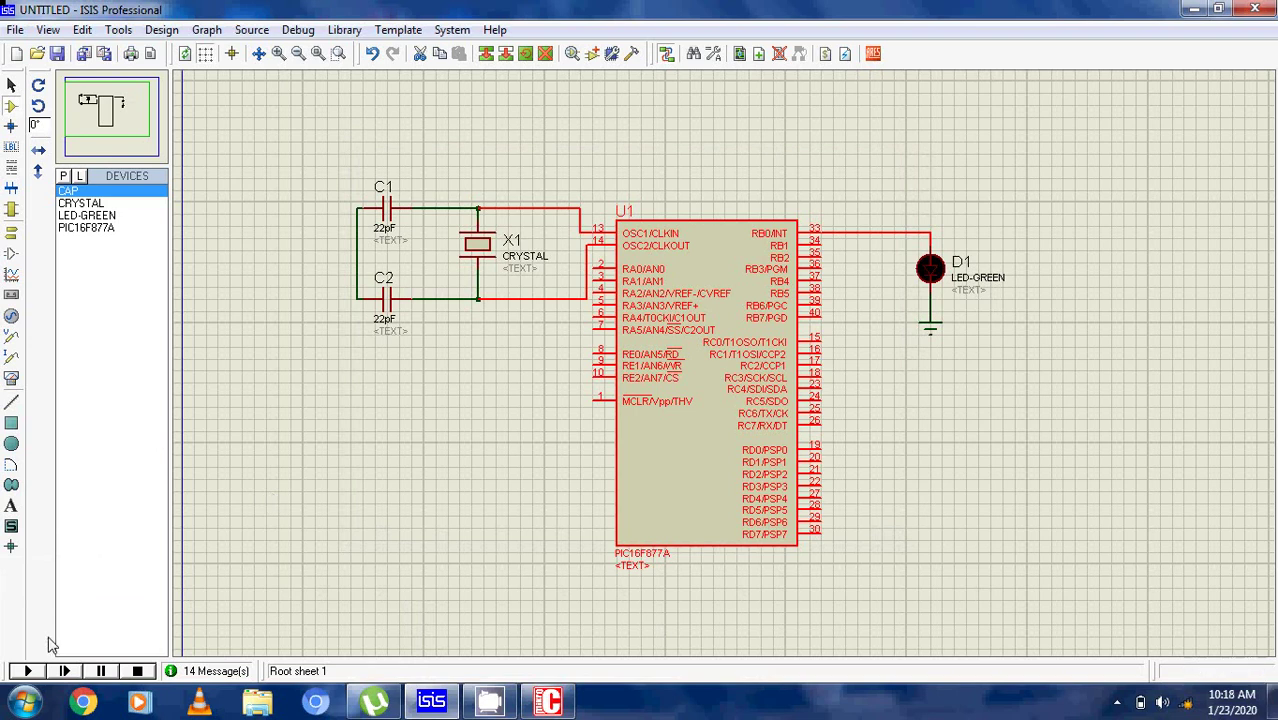
Step: Play the simulation again to see the LED blink with the 1000 ms off delay
{"action": "left_click", "coordinate": [27, 671]}
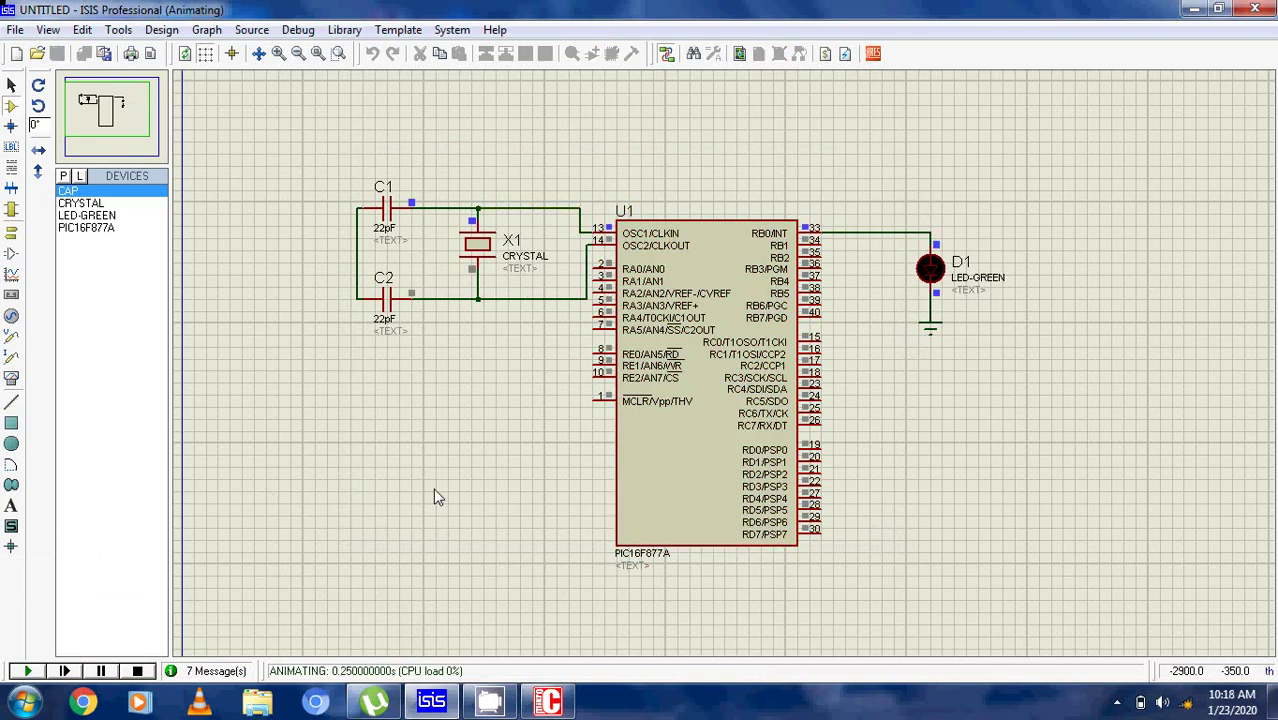